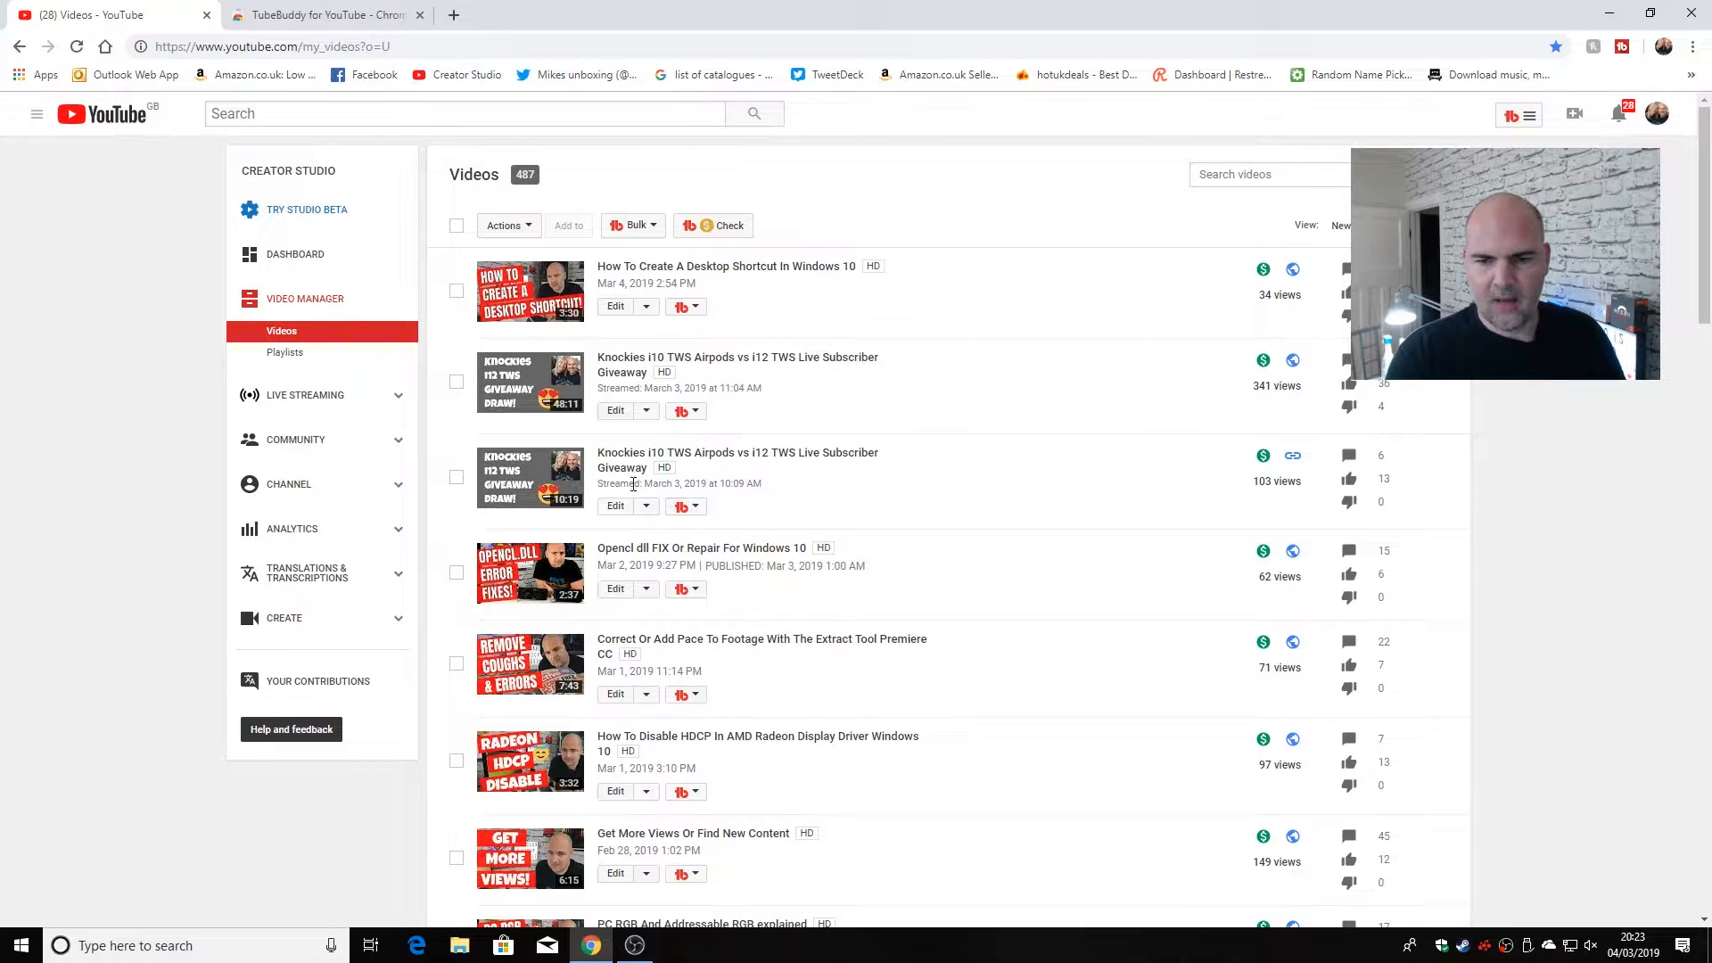
# Step: Open the Thumbnail Generator for the giveaway video streamed at 10:09 AM and use a still frame from the video as background
pyautogui.click(694, 508)
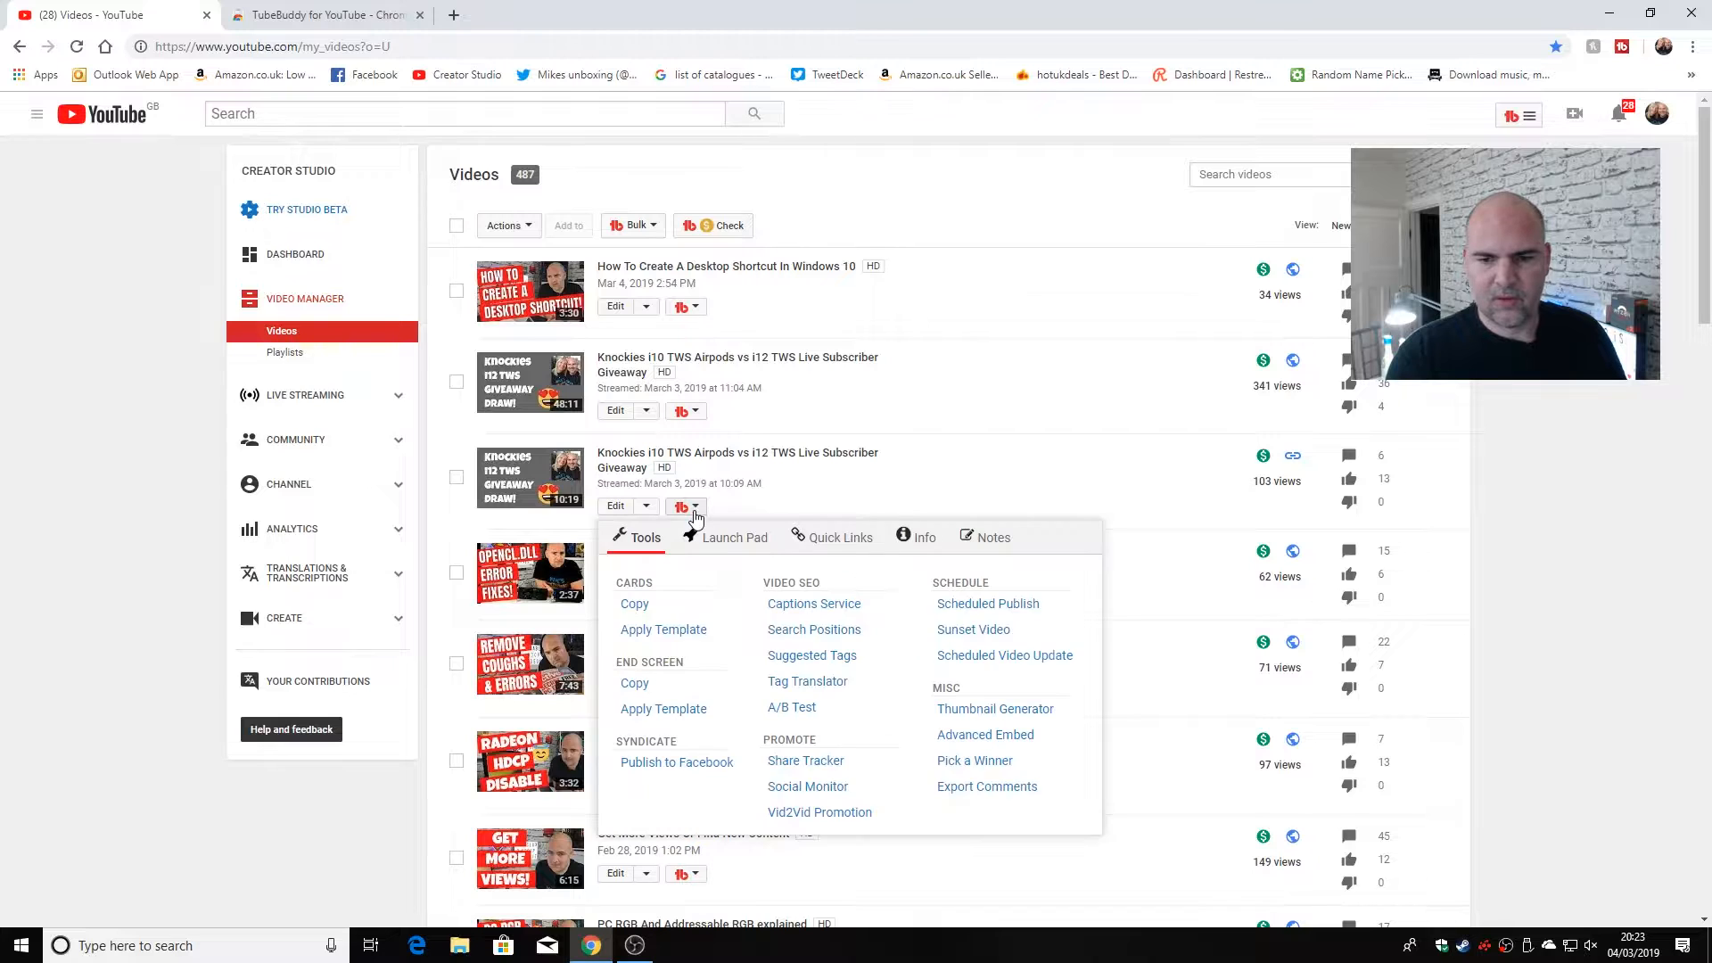
pyautogui.click(981, 711)
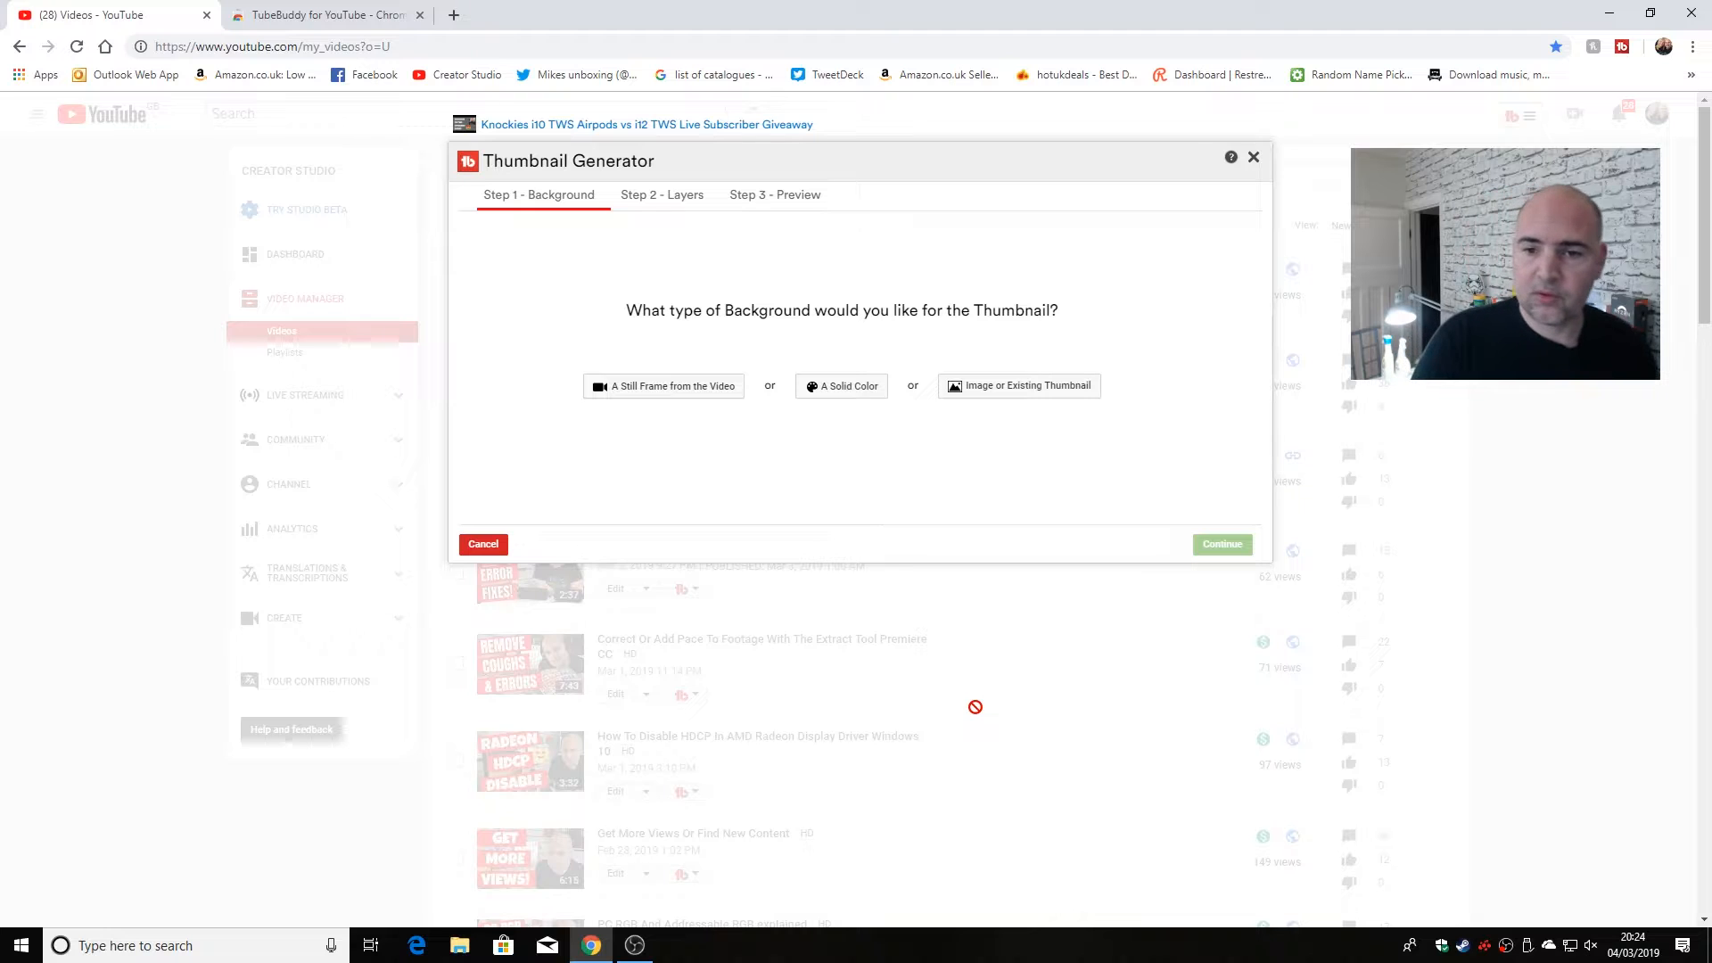
pyautogui.click(688, 396)
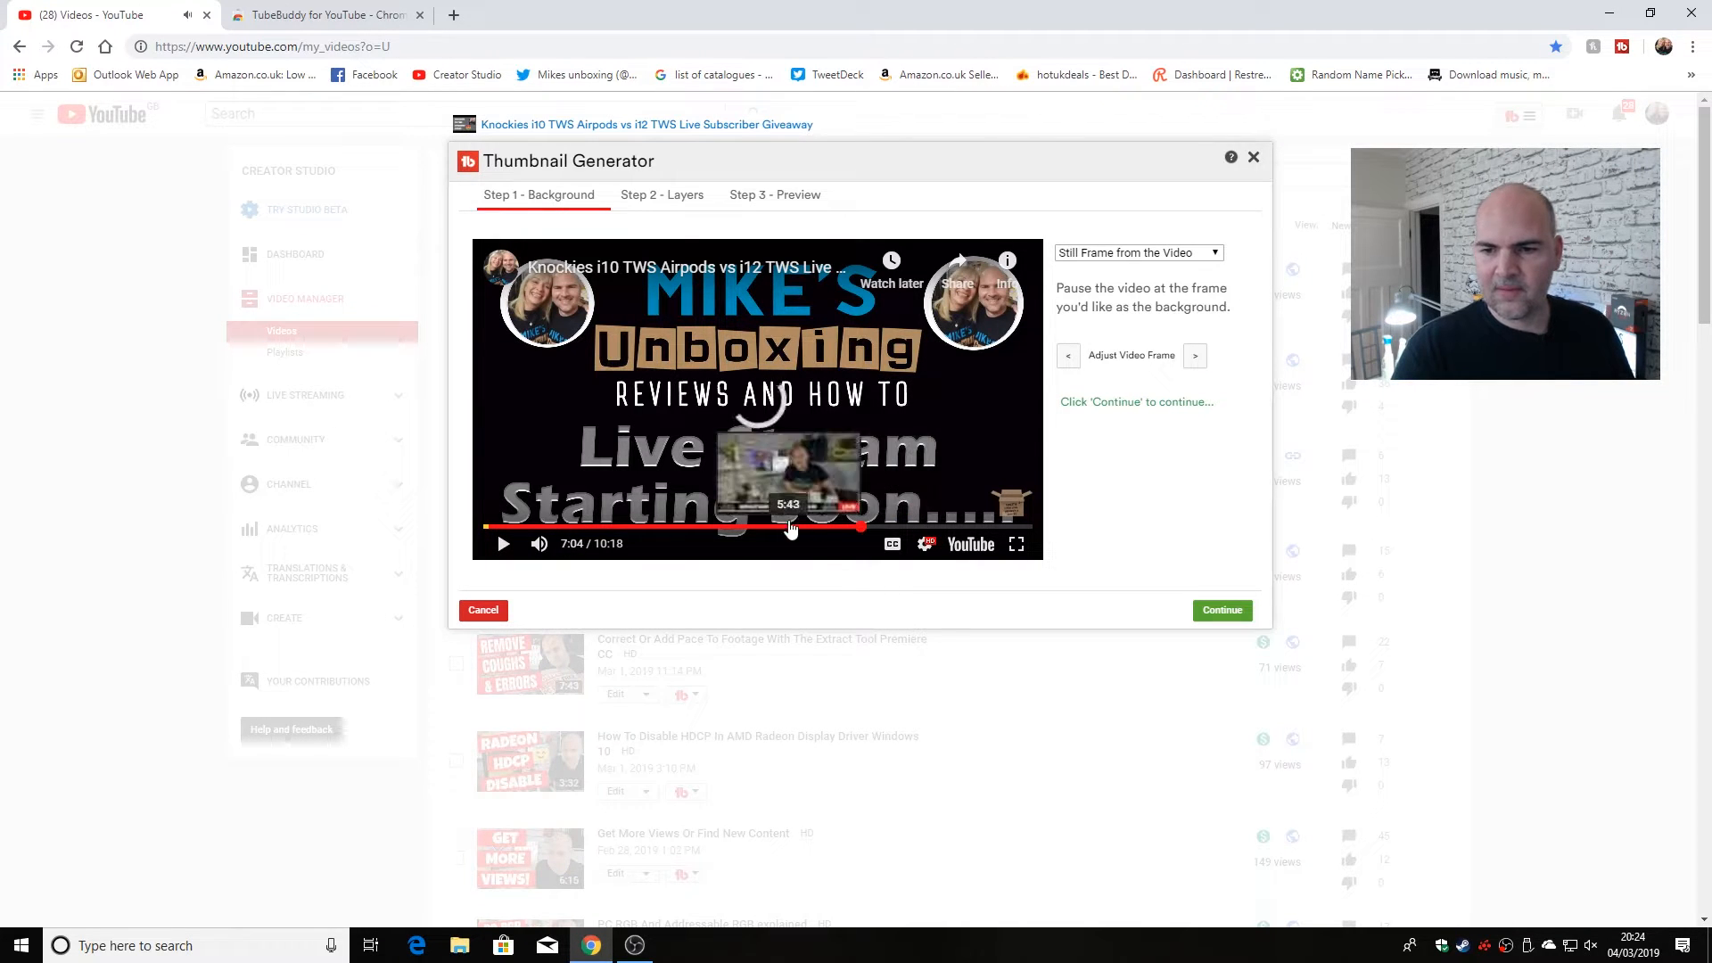
# Step: Pick the still frame at about 7:05 where the presenter holds up the black box, and continue to the layers stage
pyautogui.click(859, 528)
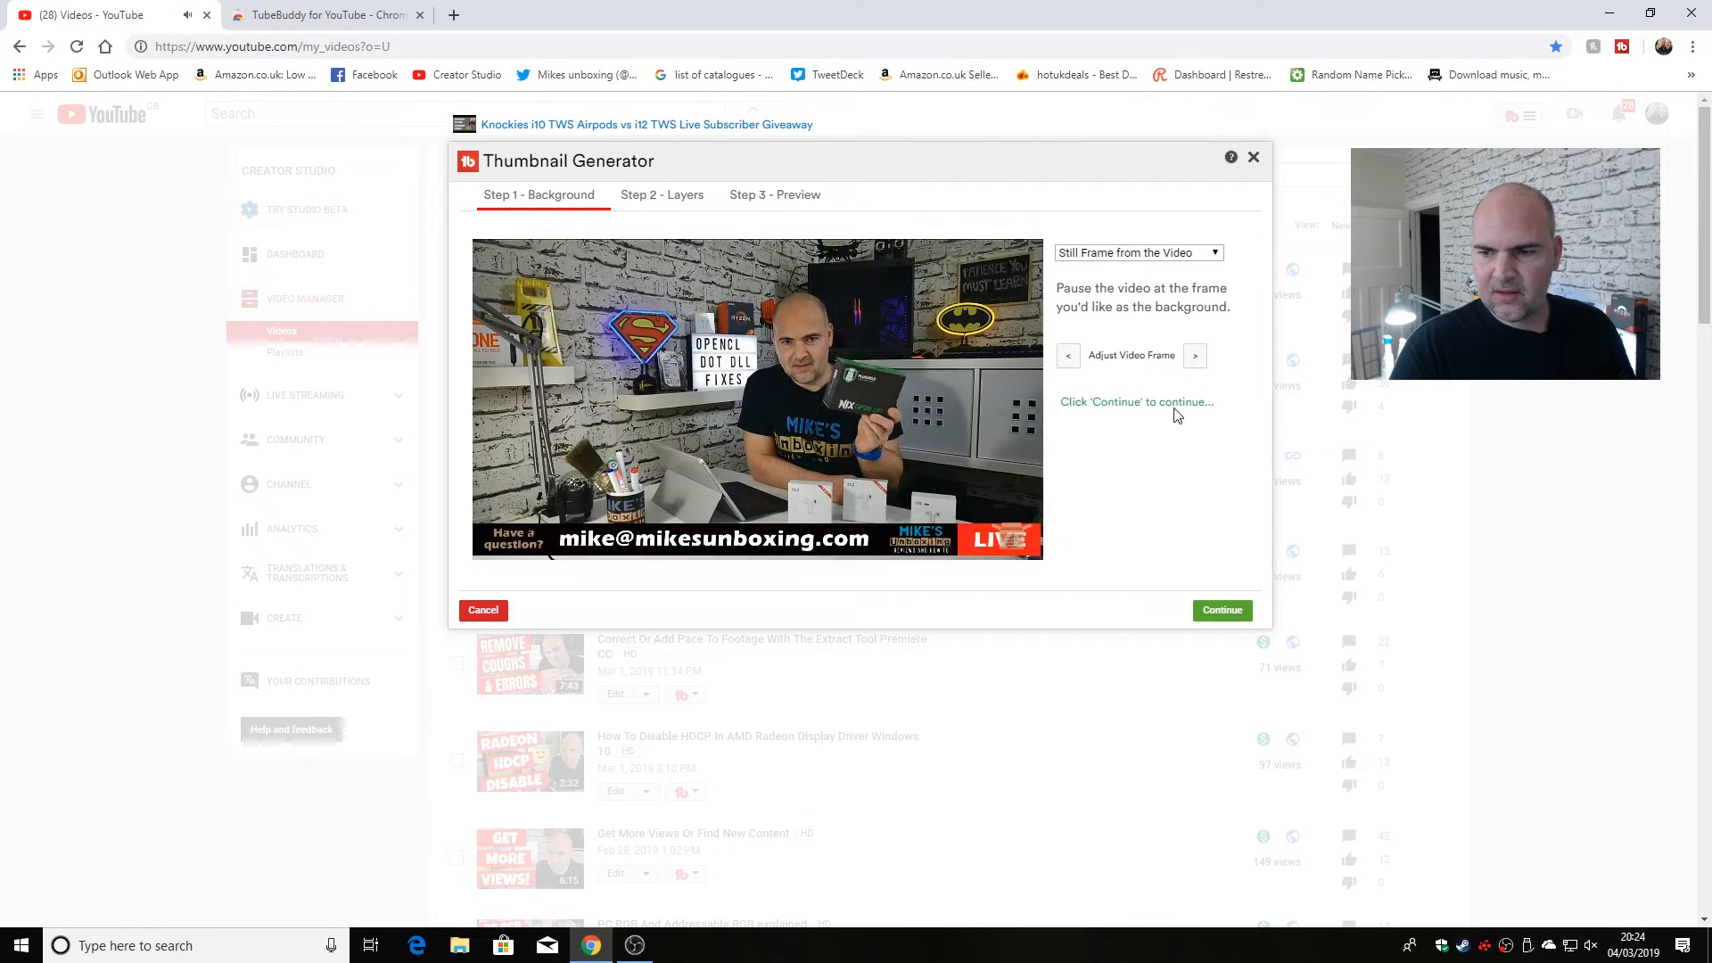
pyautogui.click(1195, 356)
pyautogui.click(1070, 356)
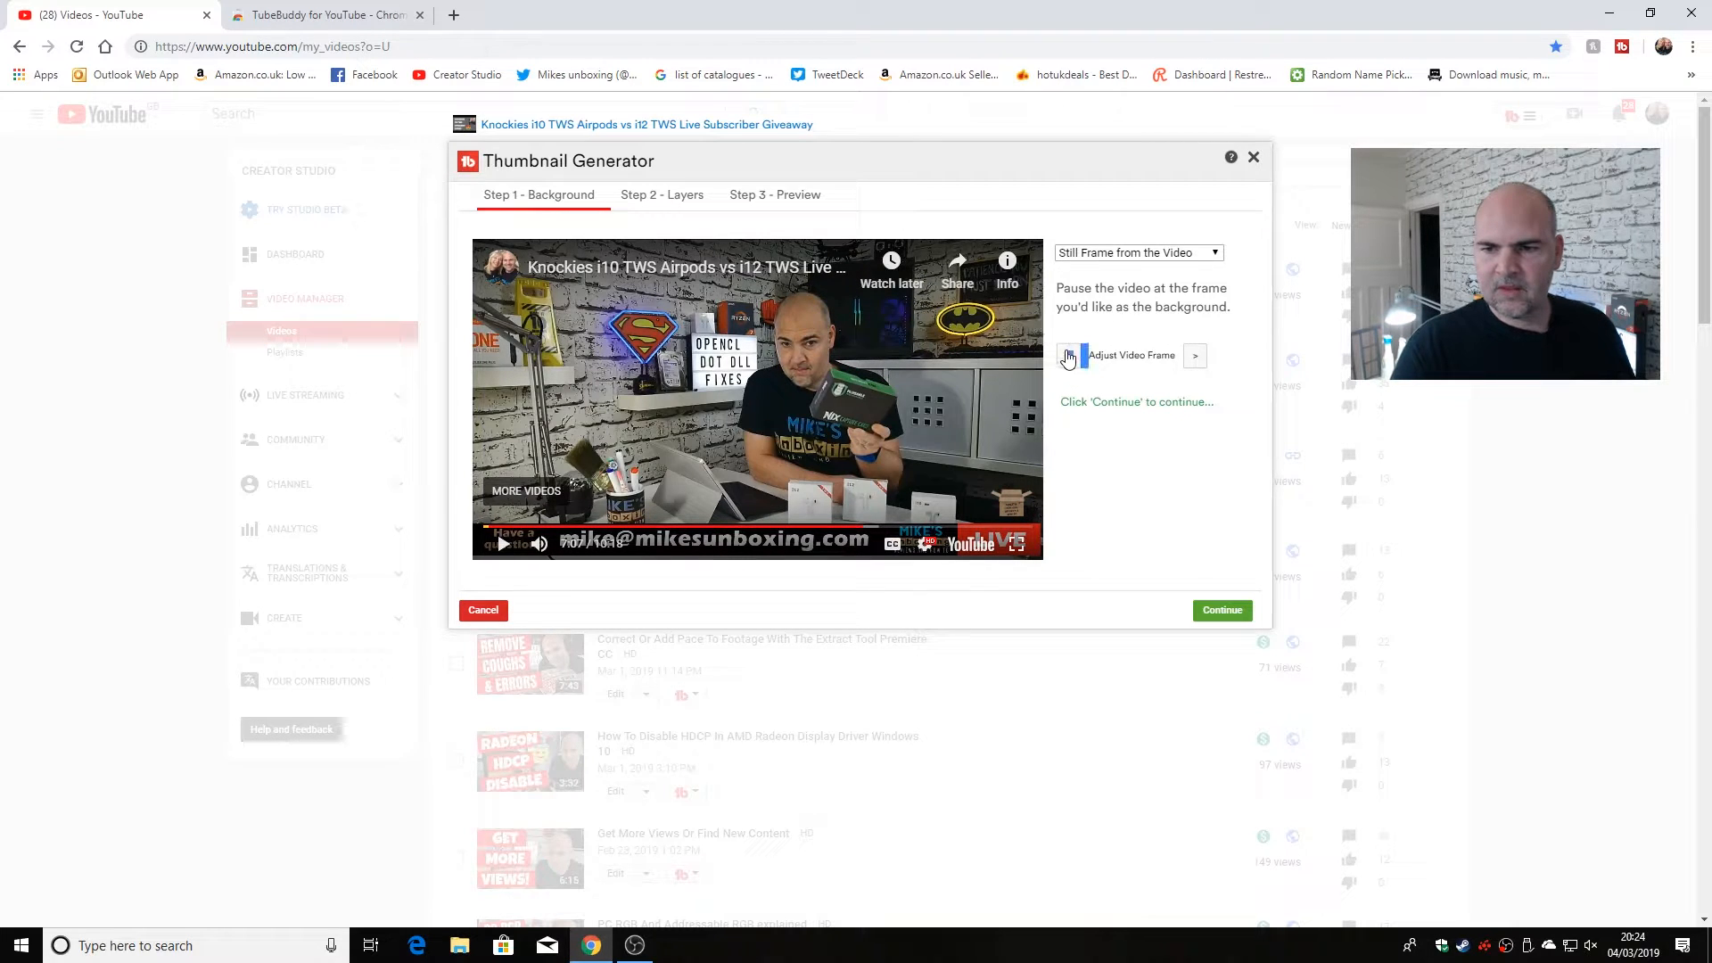
pyautogui.click(1068, 357)
pyautogui.click(1068, 357)
pyautogui.click(1068, 357)
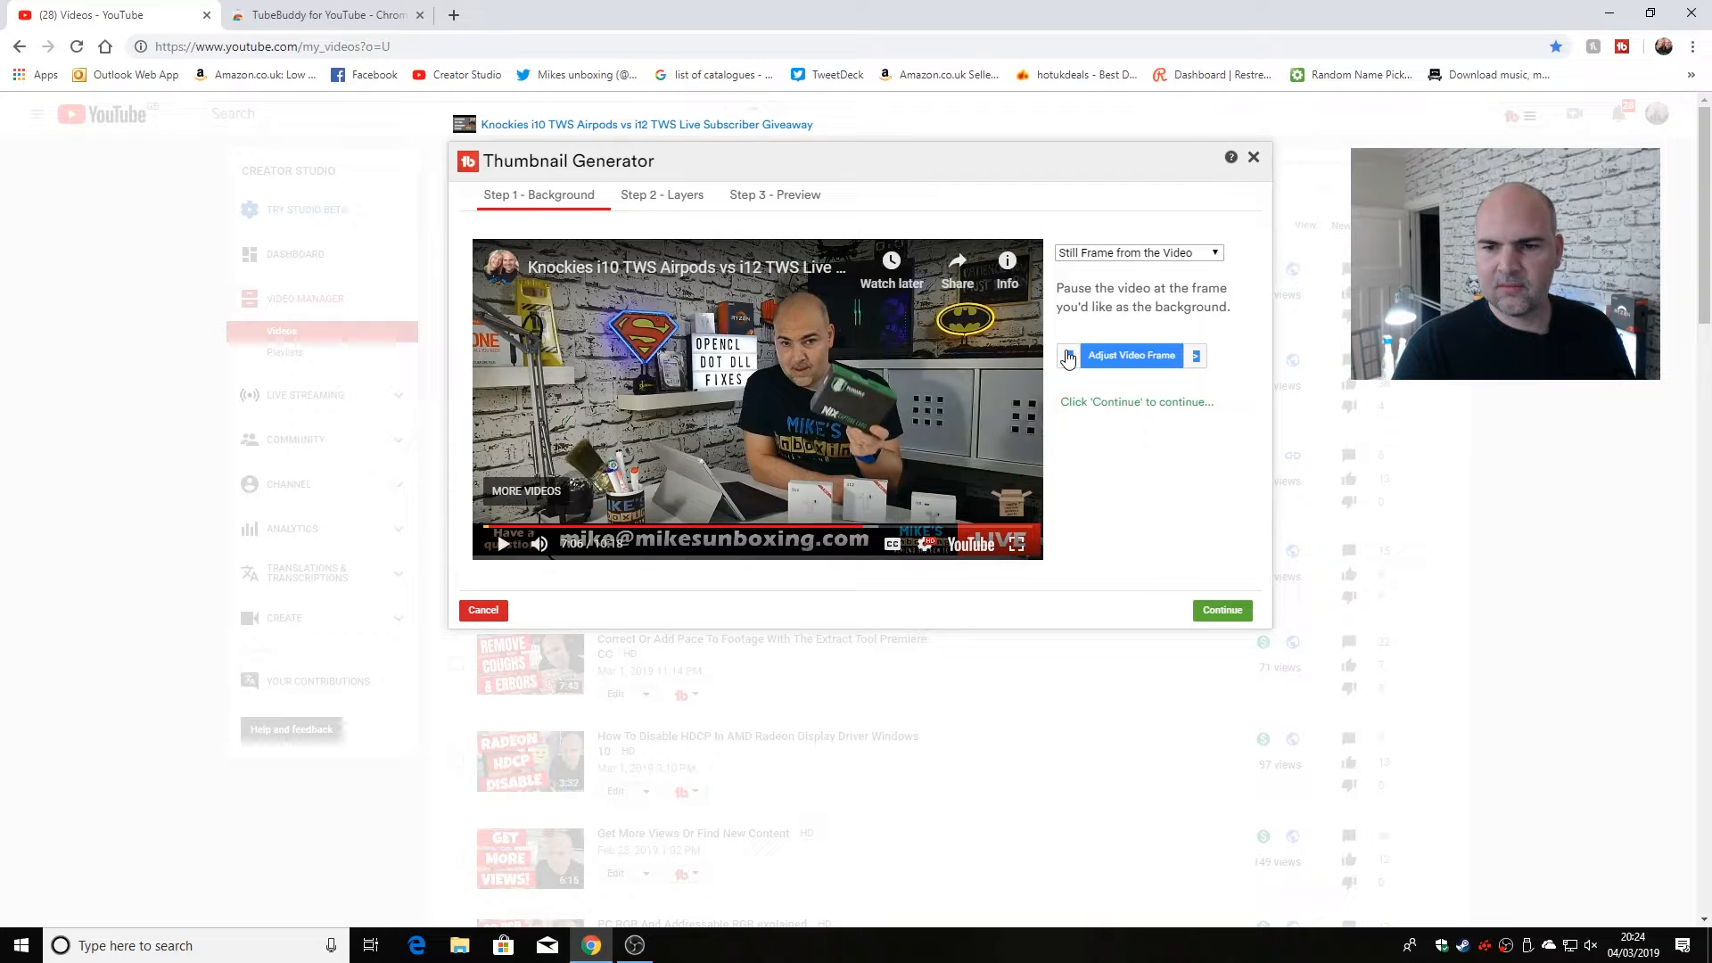
pyautogui.click(1068, 357)
pyautogui.click(1068, 357)
pyautogui.click(1068, 356)
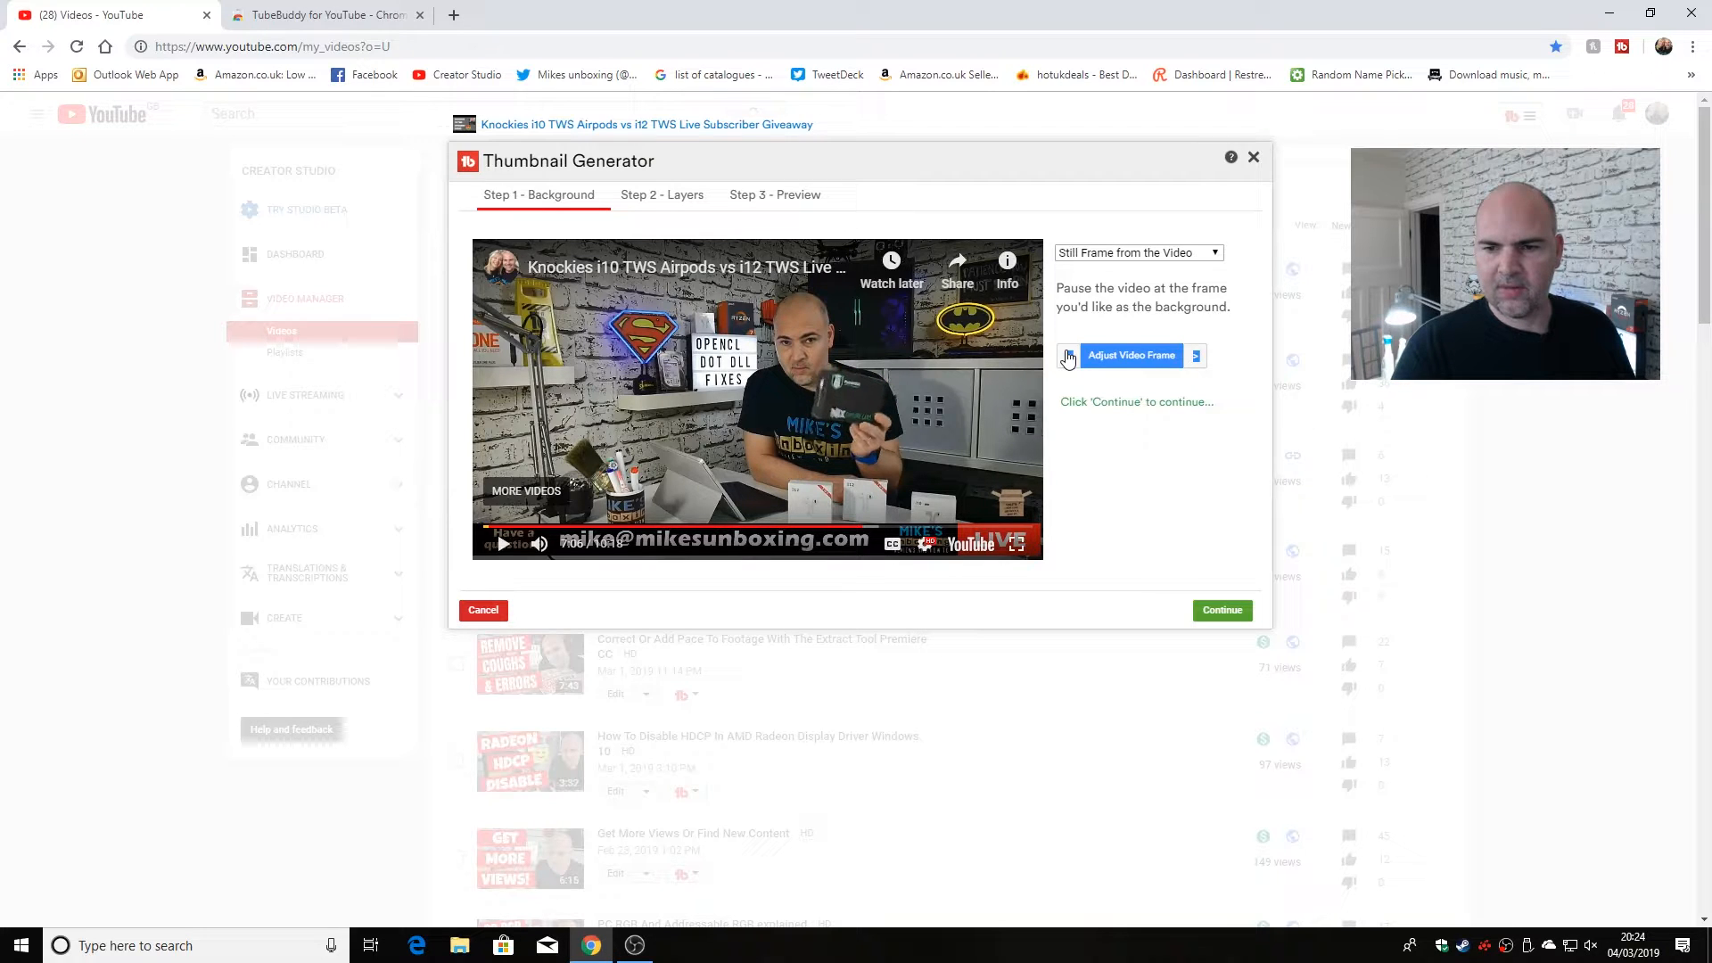
pyautogui.click(1068, 356)
pyautogui.click(1068, 356)
pyautogui.click(1068, 356)
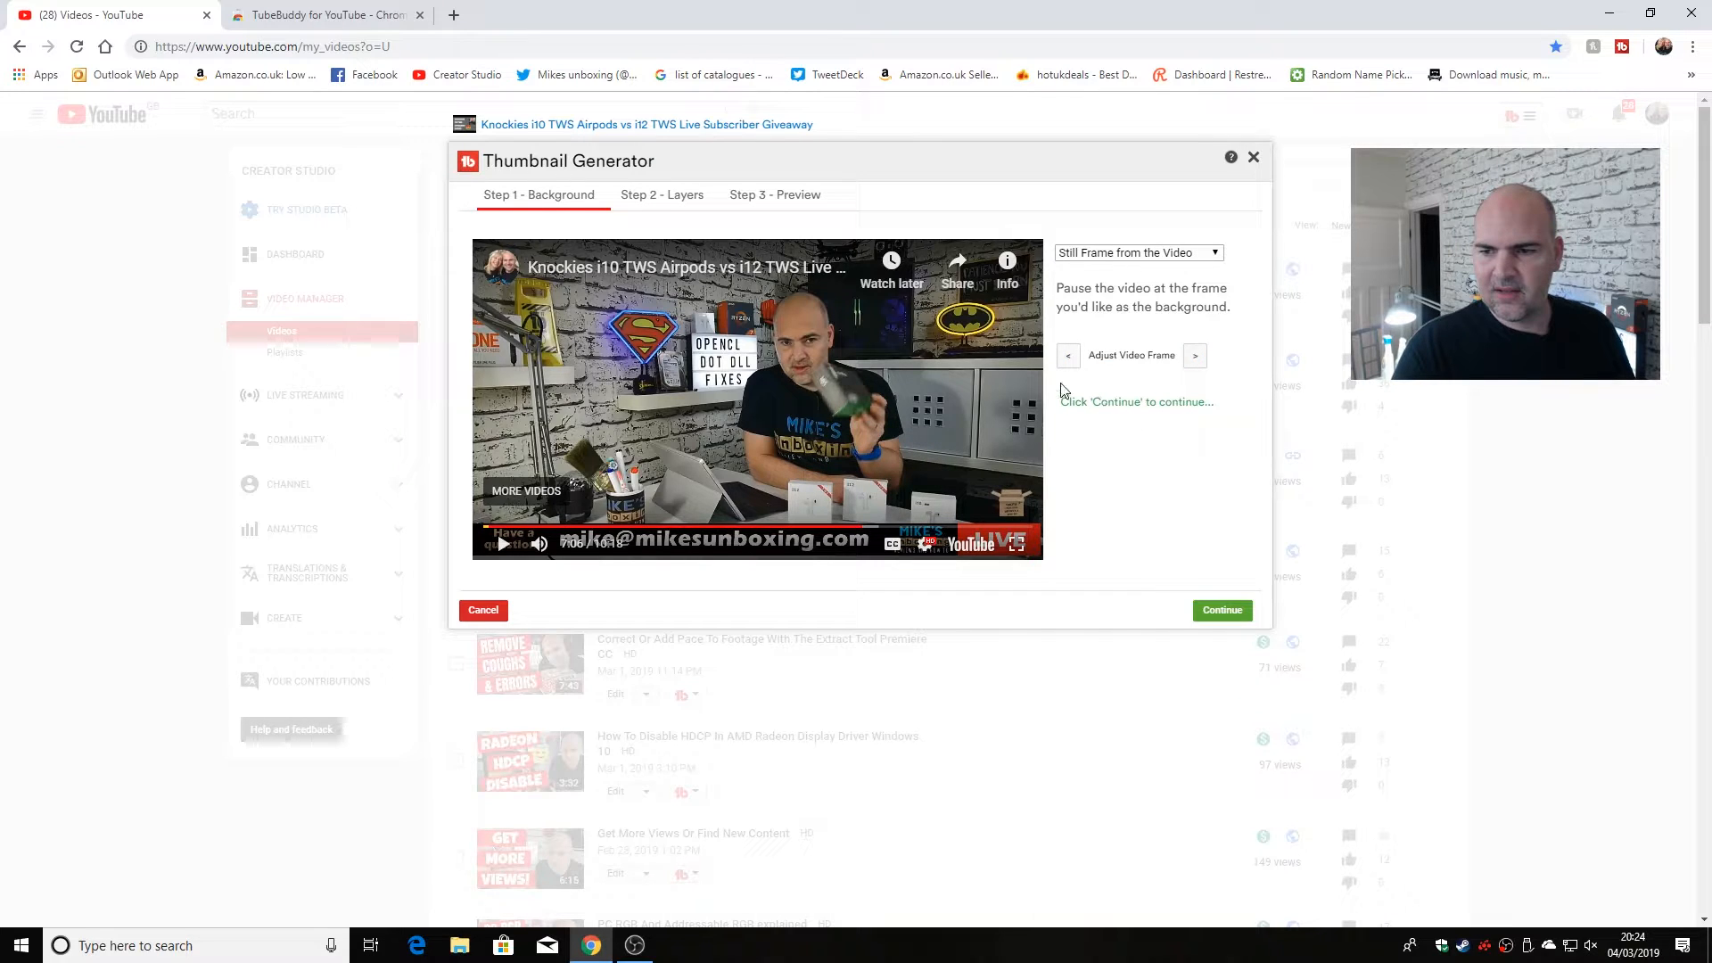
pyautogui.click(1070, 358)
pyautogui.click(1070, 358)
pyautogui.click(1070, 359)
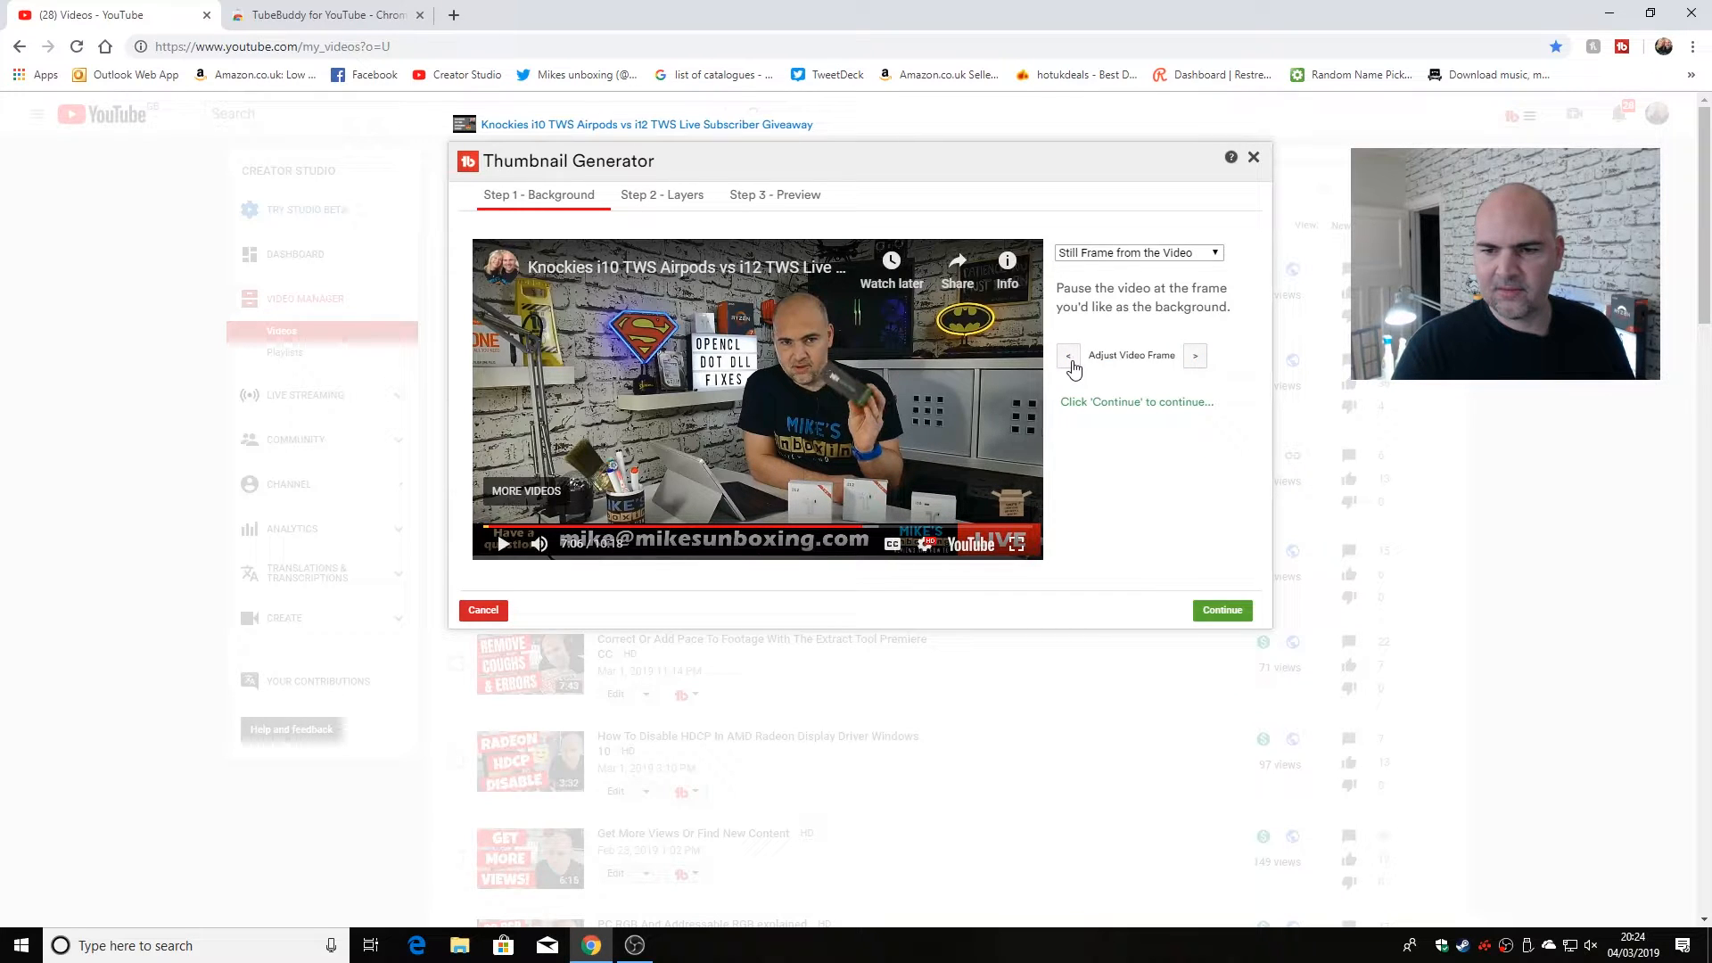
pyautogui.click(1070, 359)
pyautogui.click(1070, 359)
pyautogui.click(1070, 359)
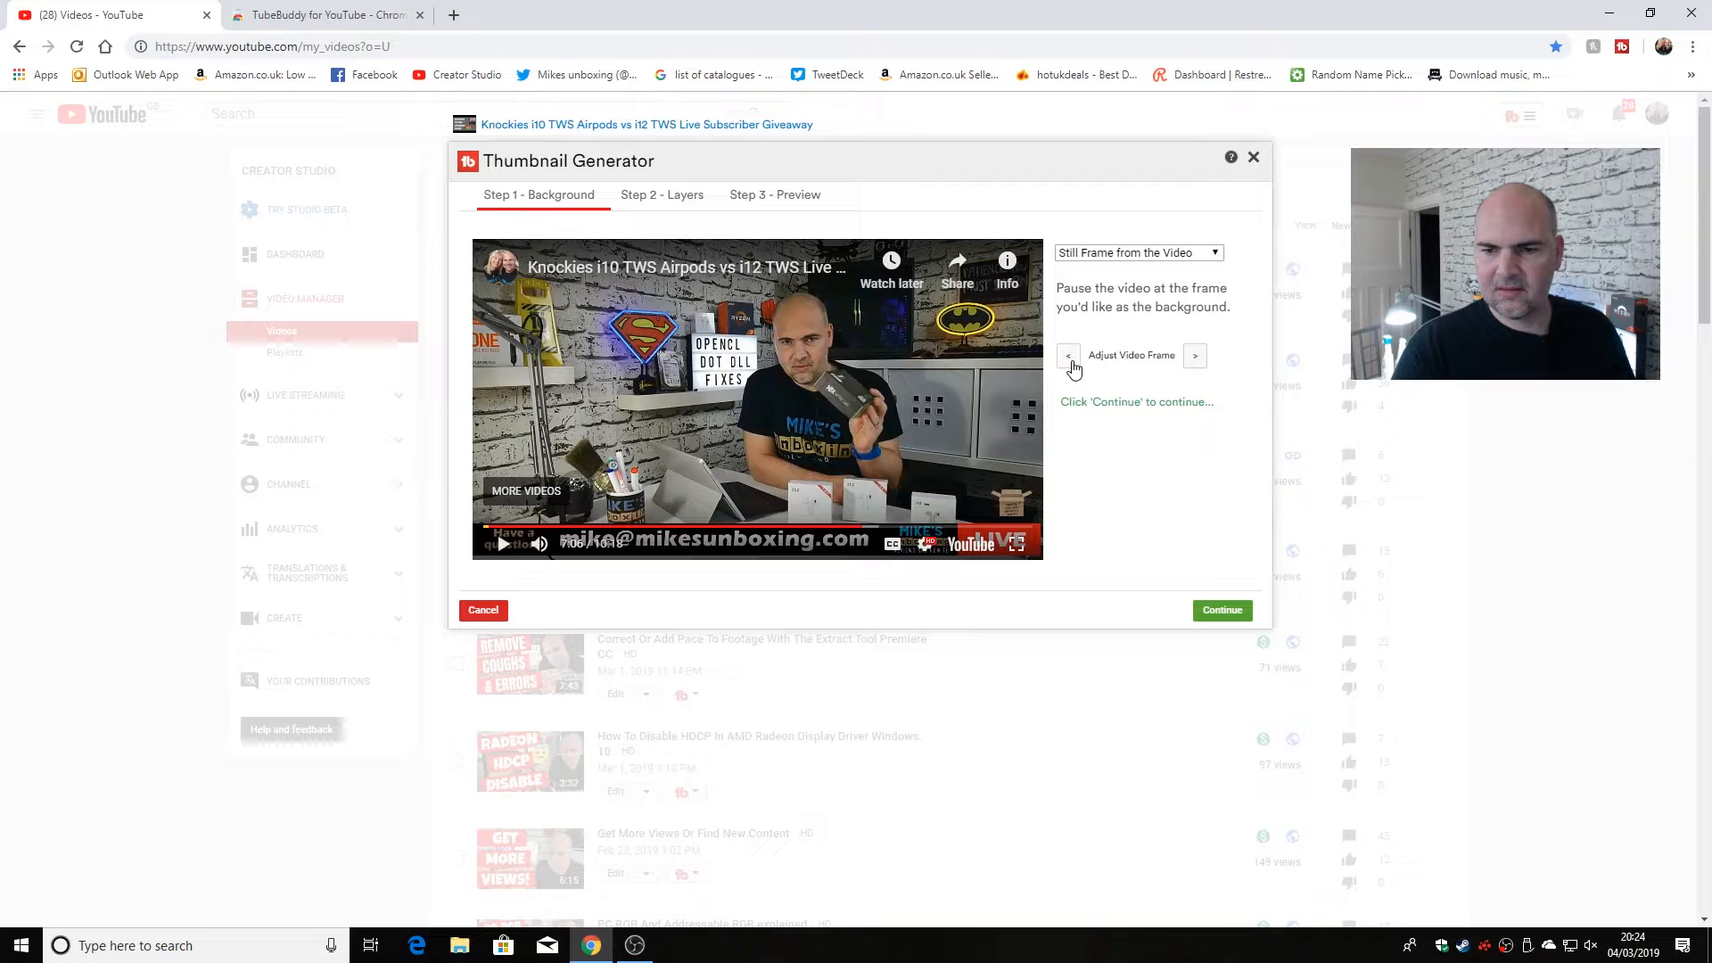
pyautogui.click(1070, 358)
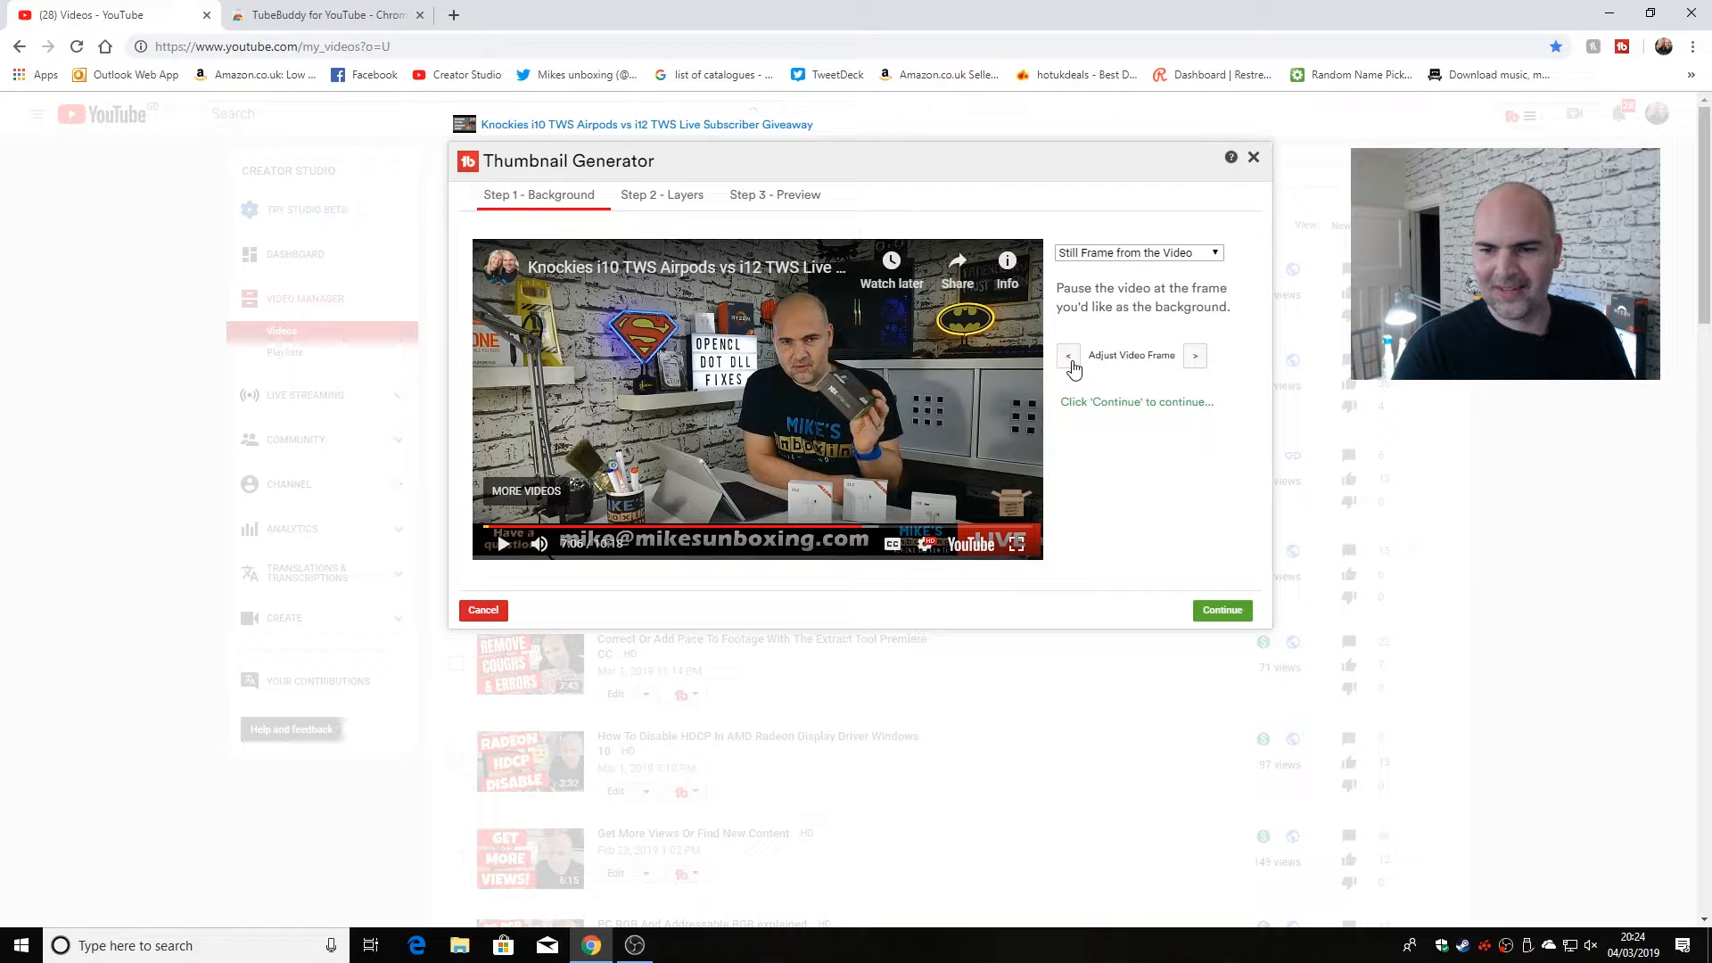
pyautogui.click(1070, 359)
pyautogui.click(1070, 358)
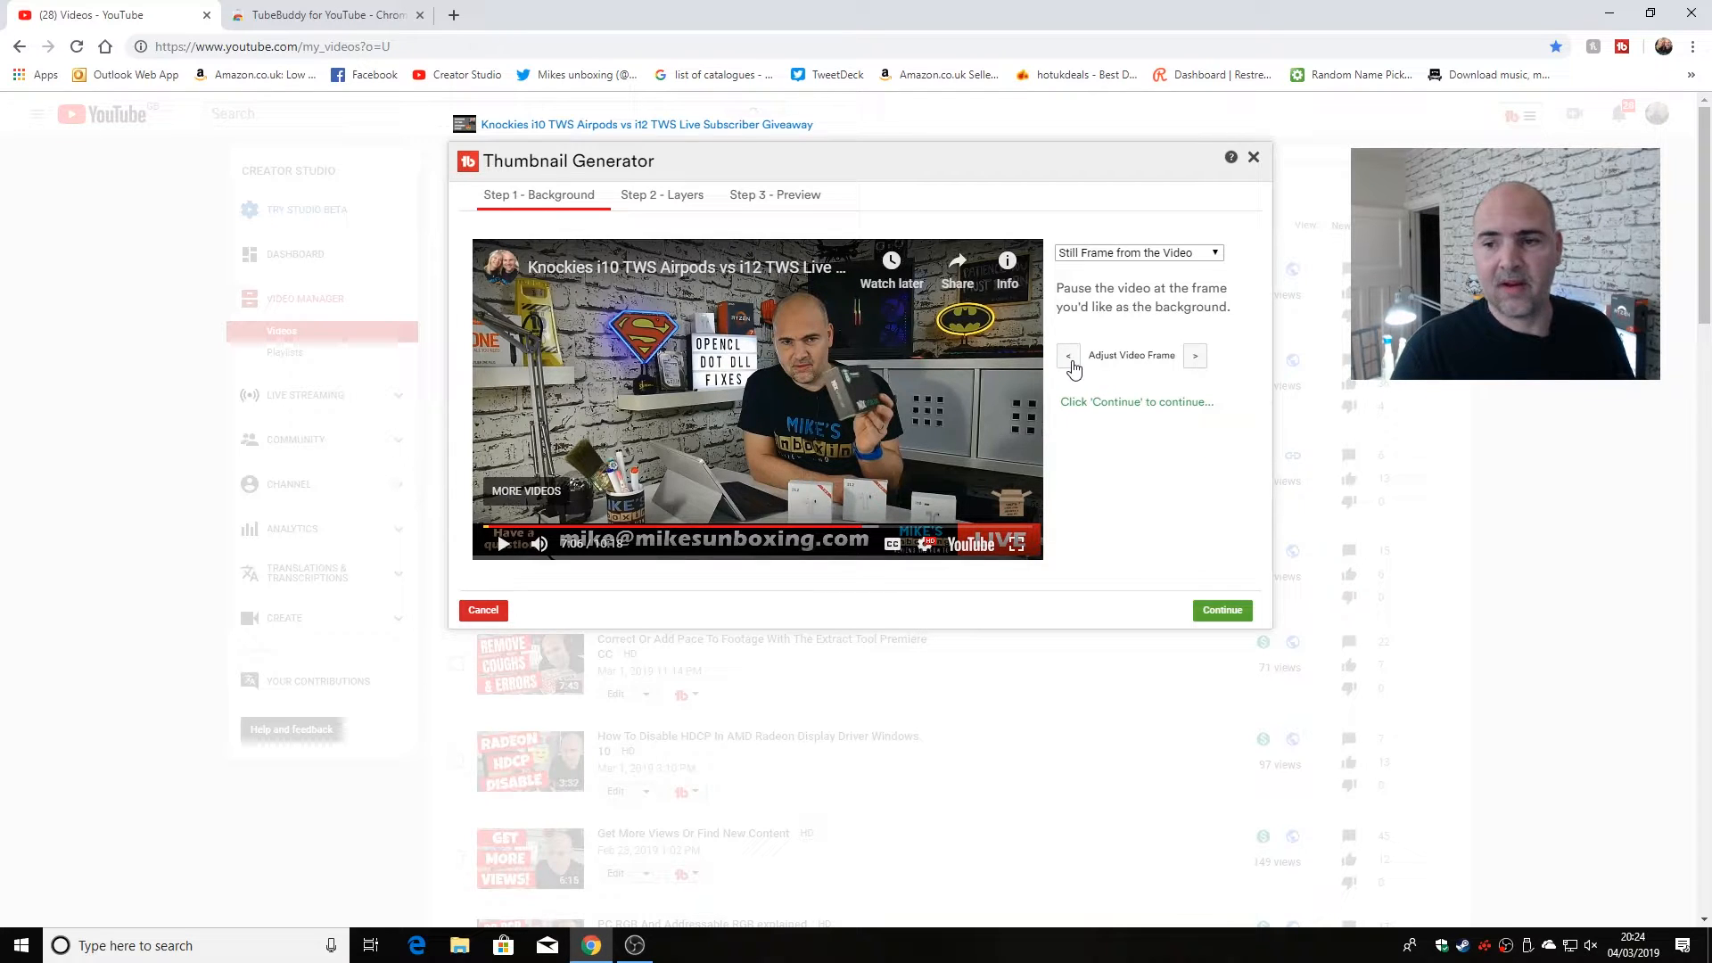
pyautogui.click(1070, 358)
pyautogui.click(1070, 358)
pyautogui.click(1070, 358)
pyautogui.click(1070, 358)
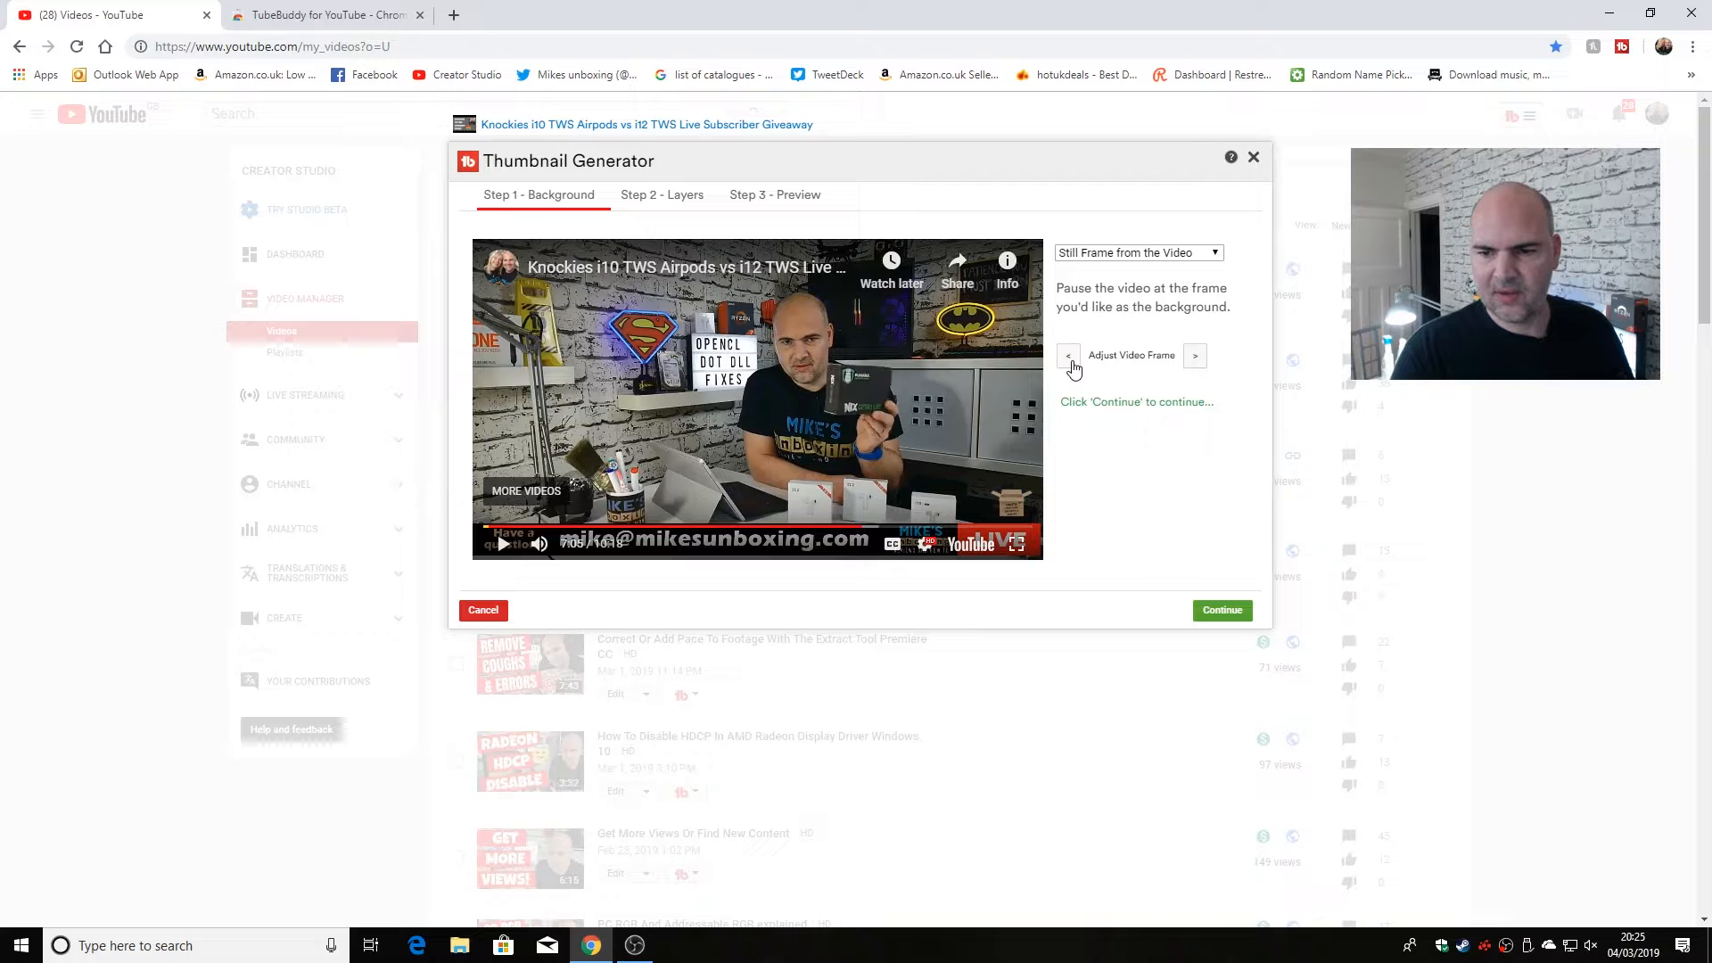
pyautogui.click(1070, 358)
pyautogui.click(1070, 359)
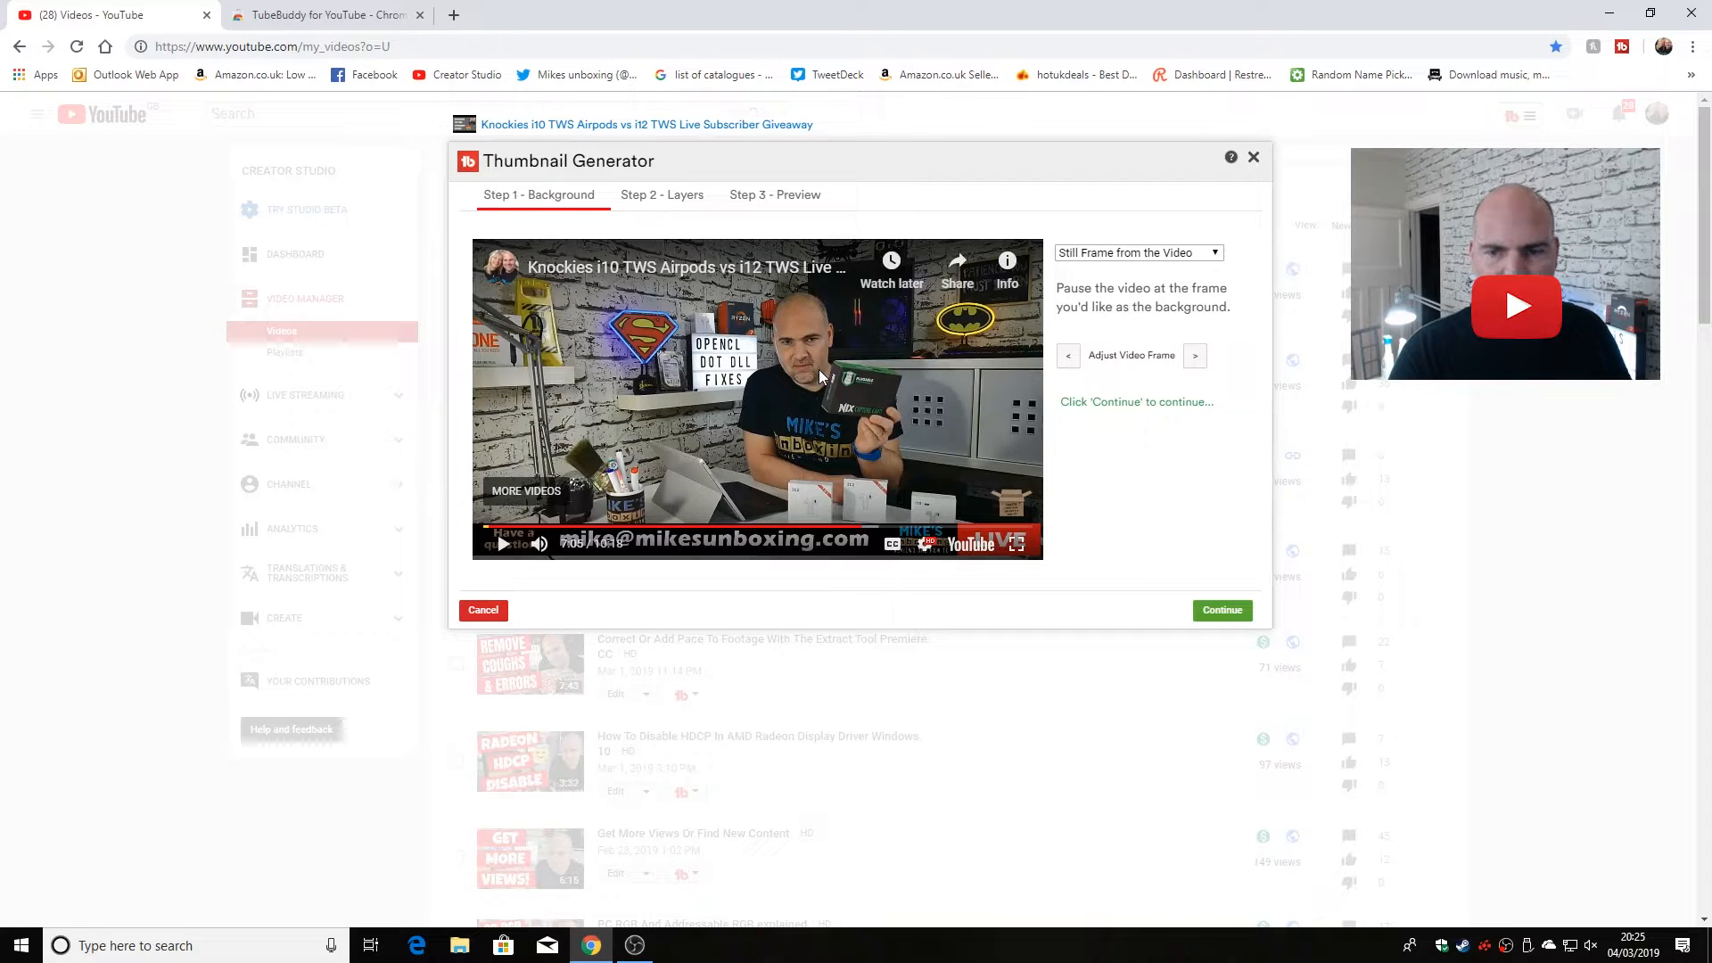
pyautogui.click(1222, 610)
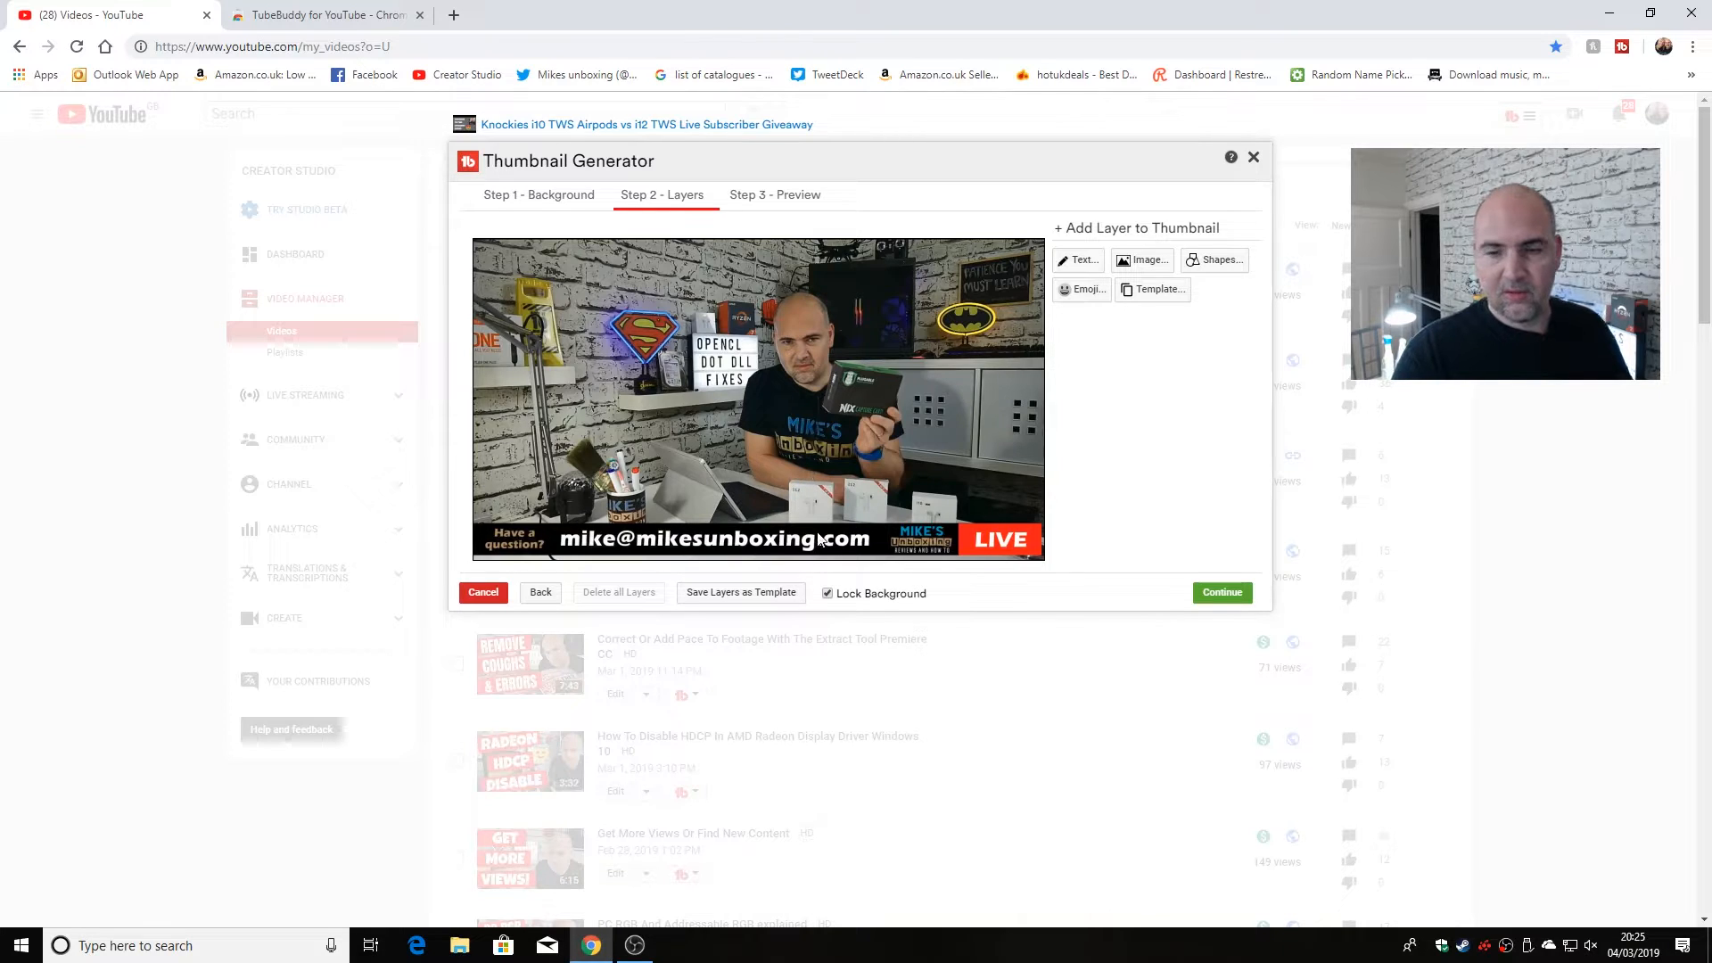
# Step: Unlock the background, then enlarge and reposition it so the presenter fills the right half of the thumbnail
pyautogui.click(826, 593)
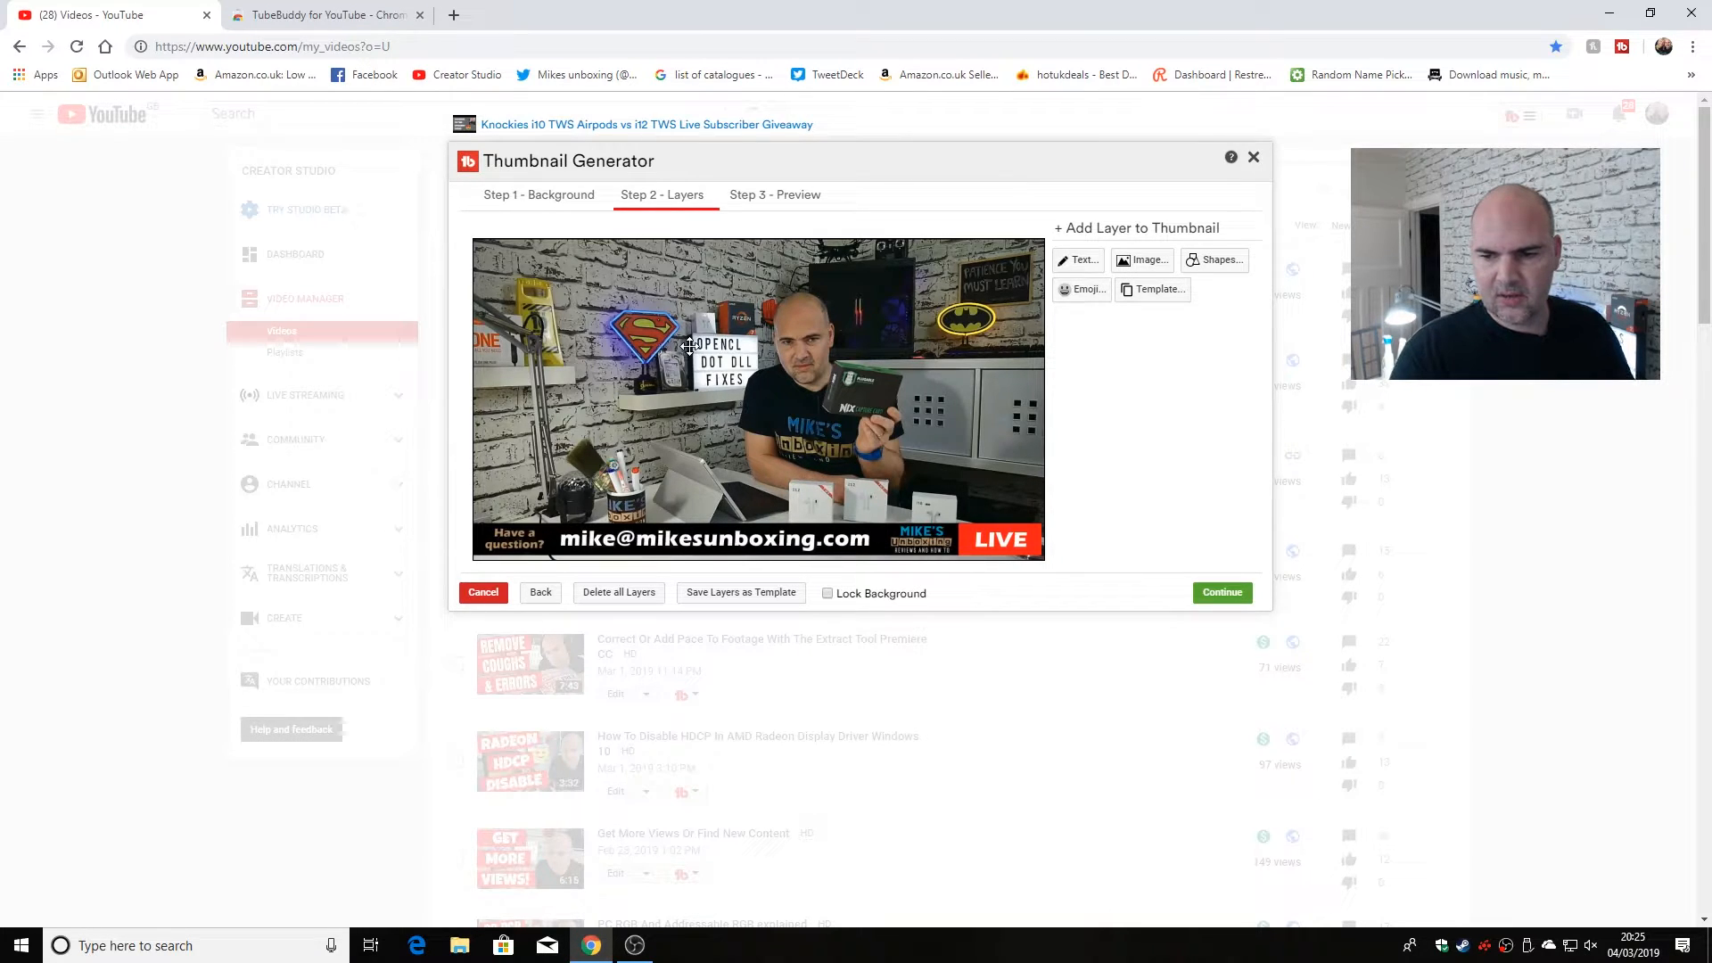
pyautogui.moveTo(699, 376); pyautogui.dragTo(799, 462)
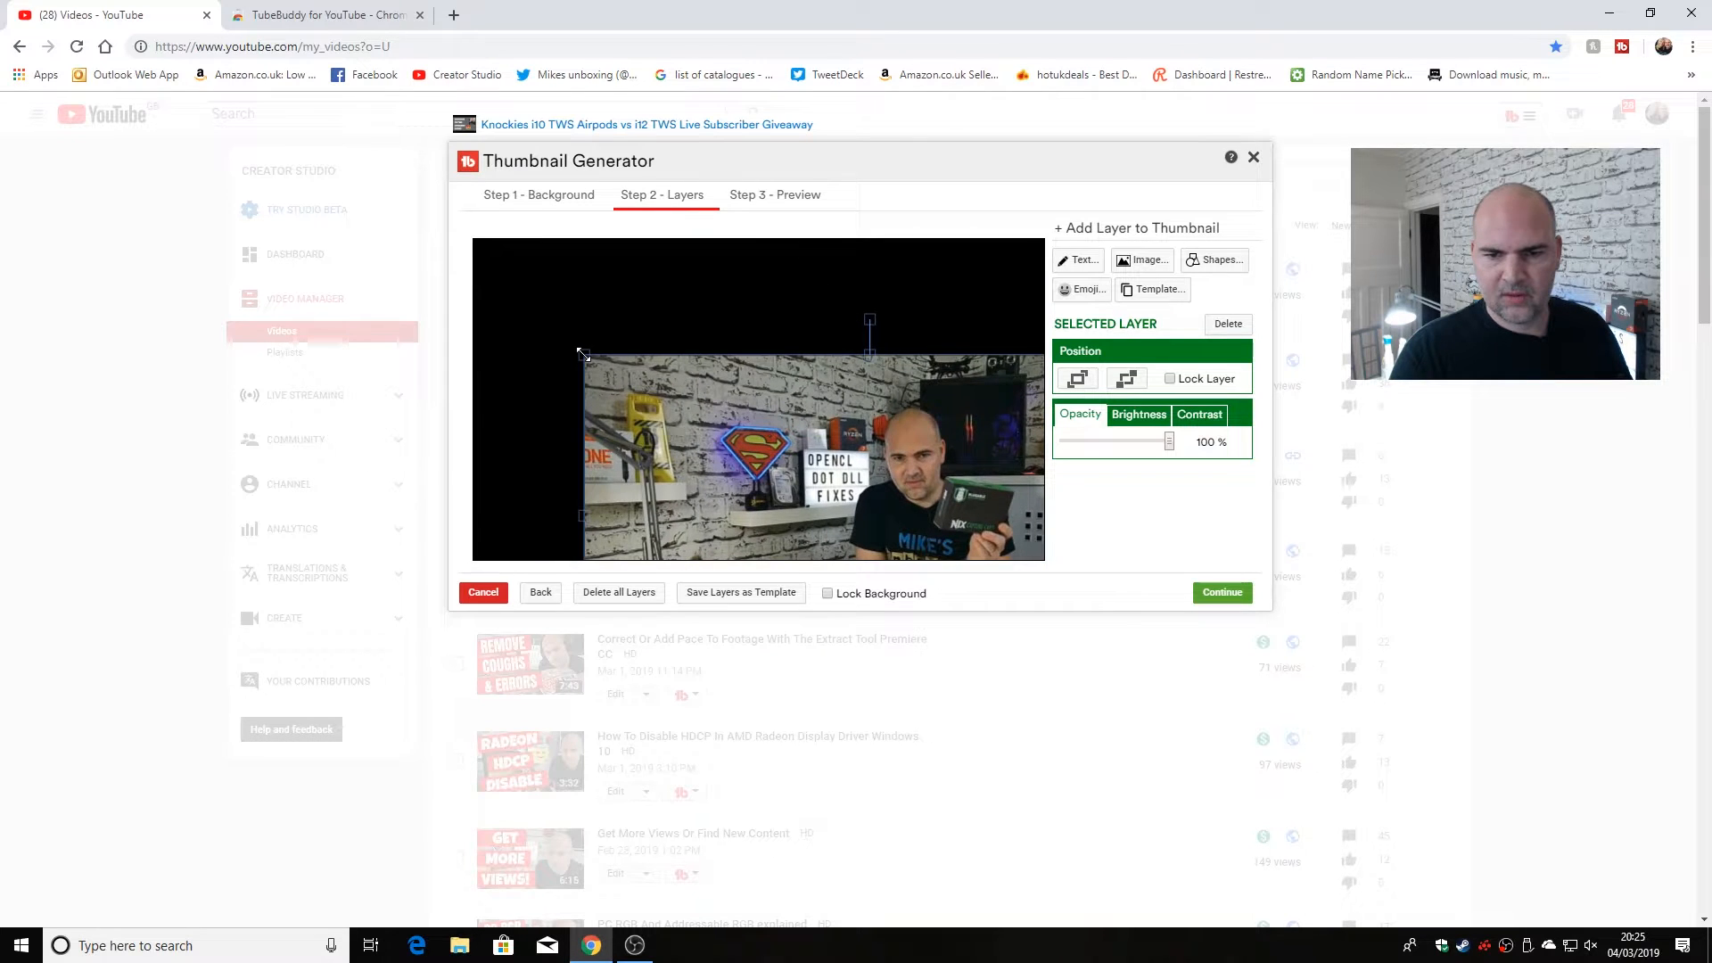
pyautogui.moveTo(584, 355); pyautogui.dragTo(305, 142)
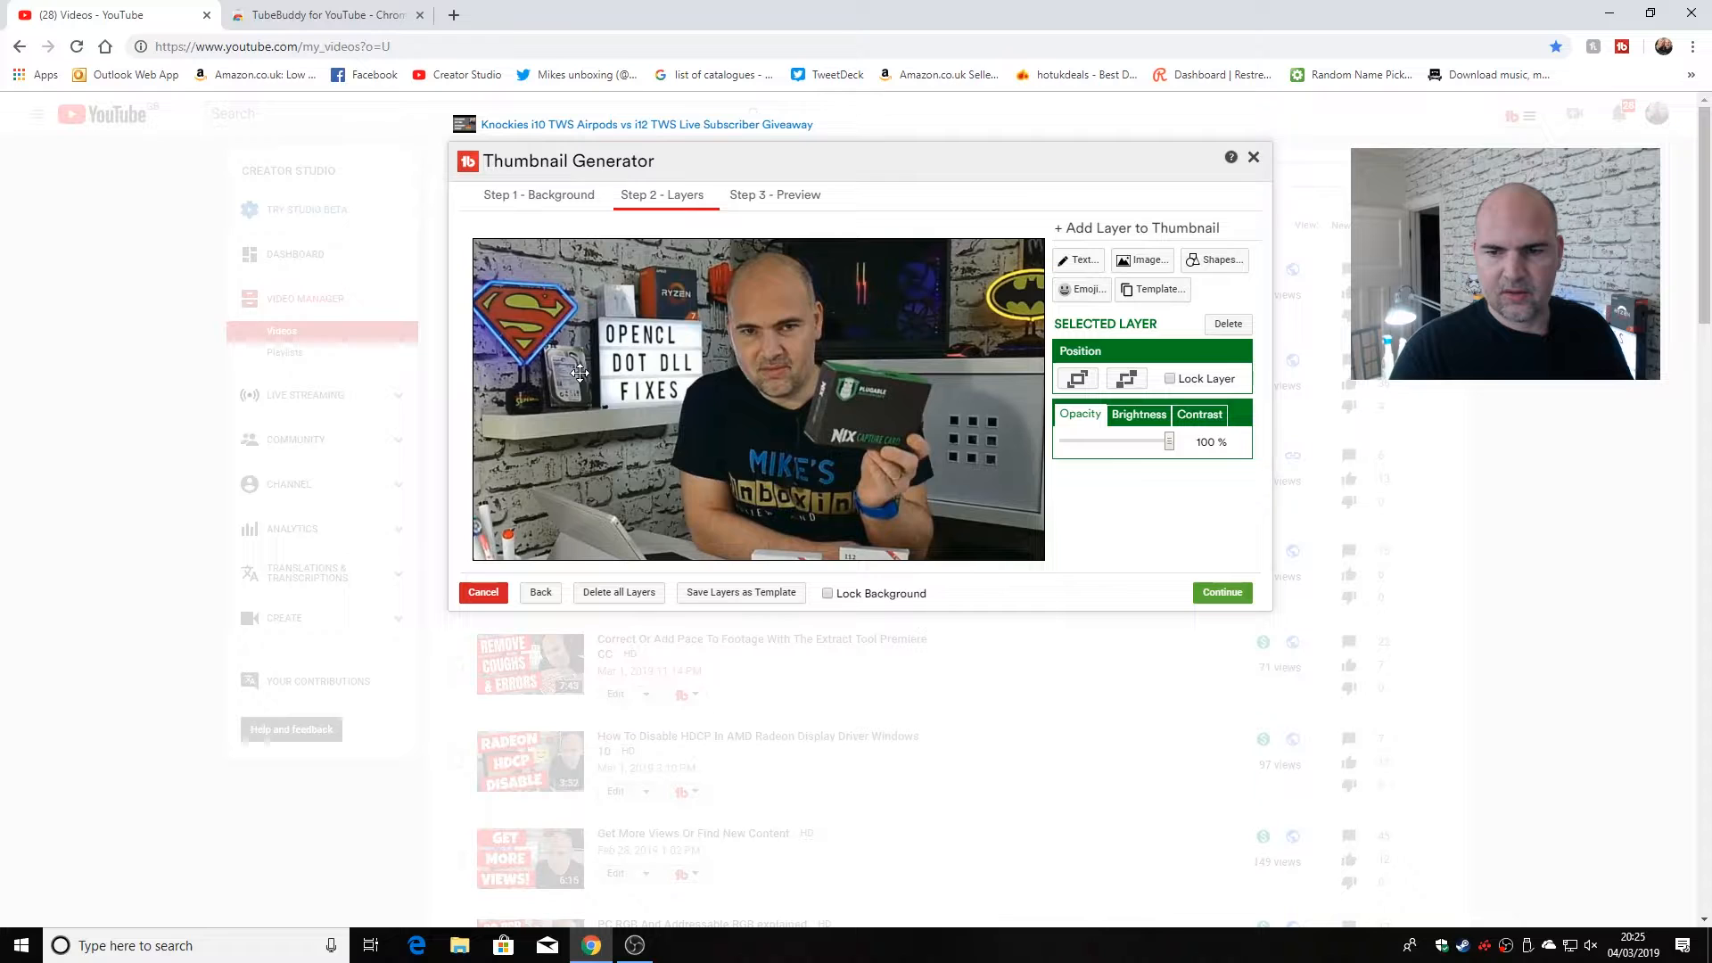
pyautogui.moveTo(579, 372); pyautogui.dragTo(716, 381)
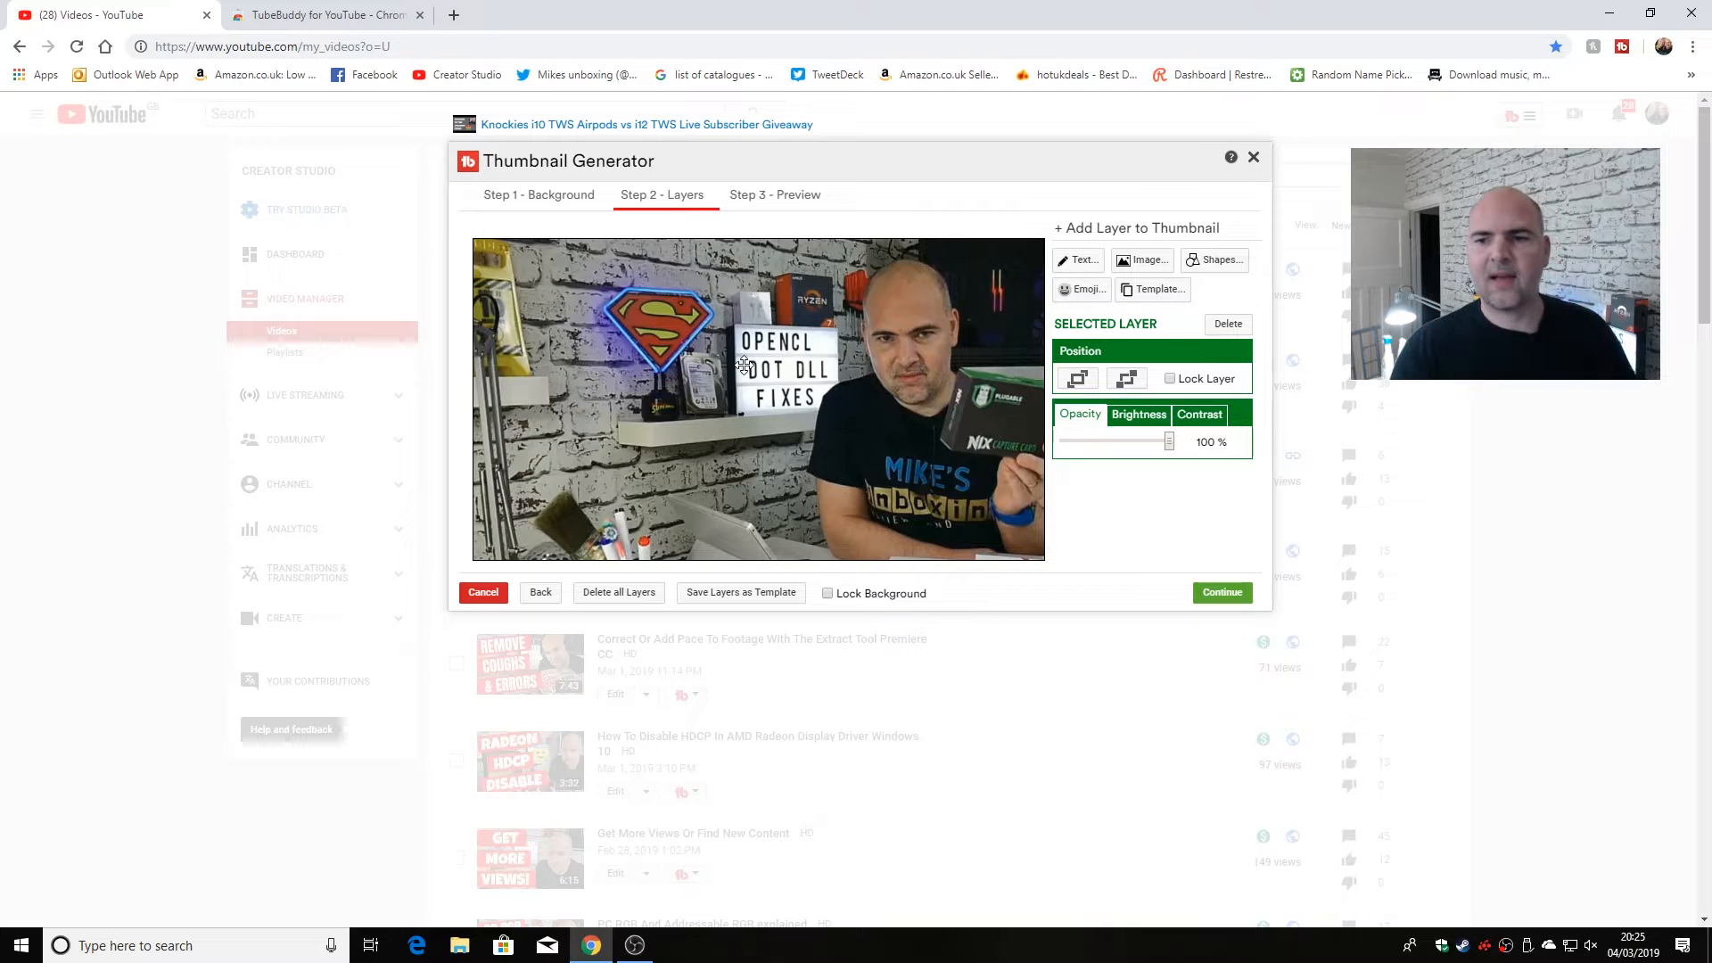
# Step: Start a new text layer reading "DON'T BUY THIS!" with each word on its own line
pyautogui.click(1076, 268)
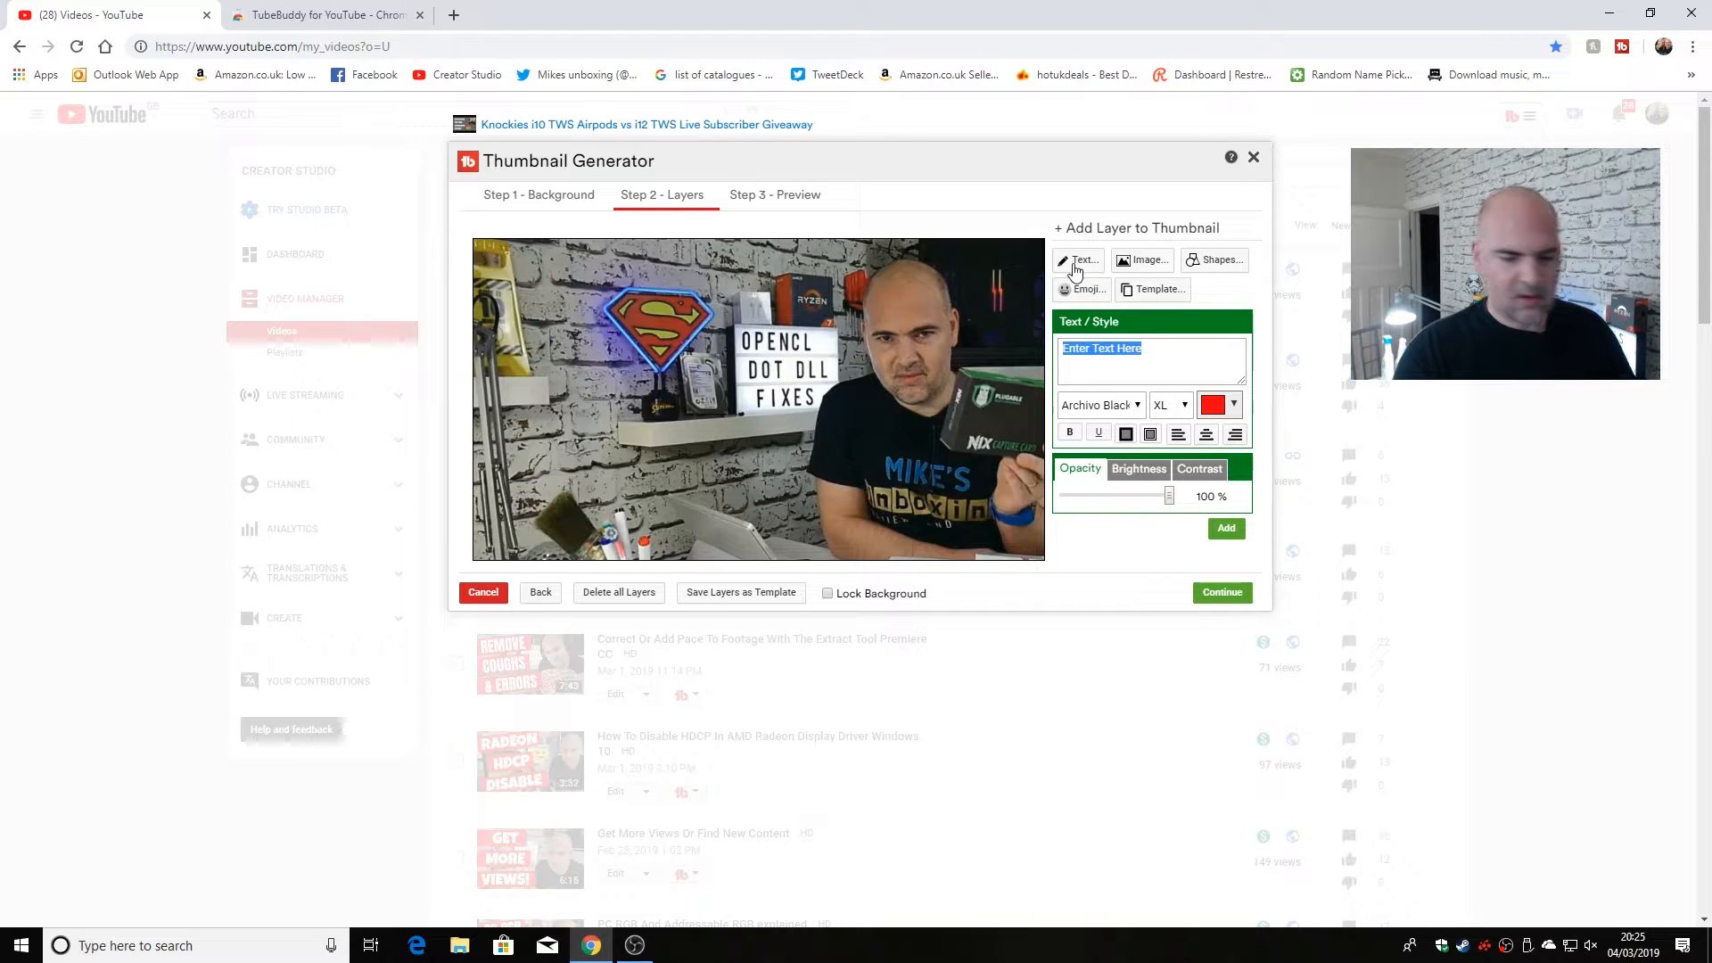
pyautogui.write('D')
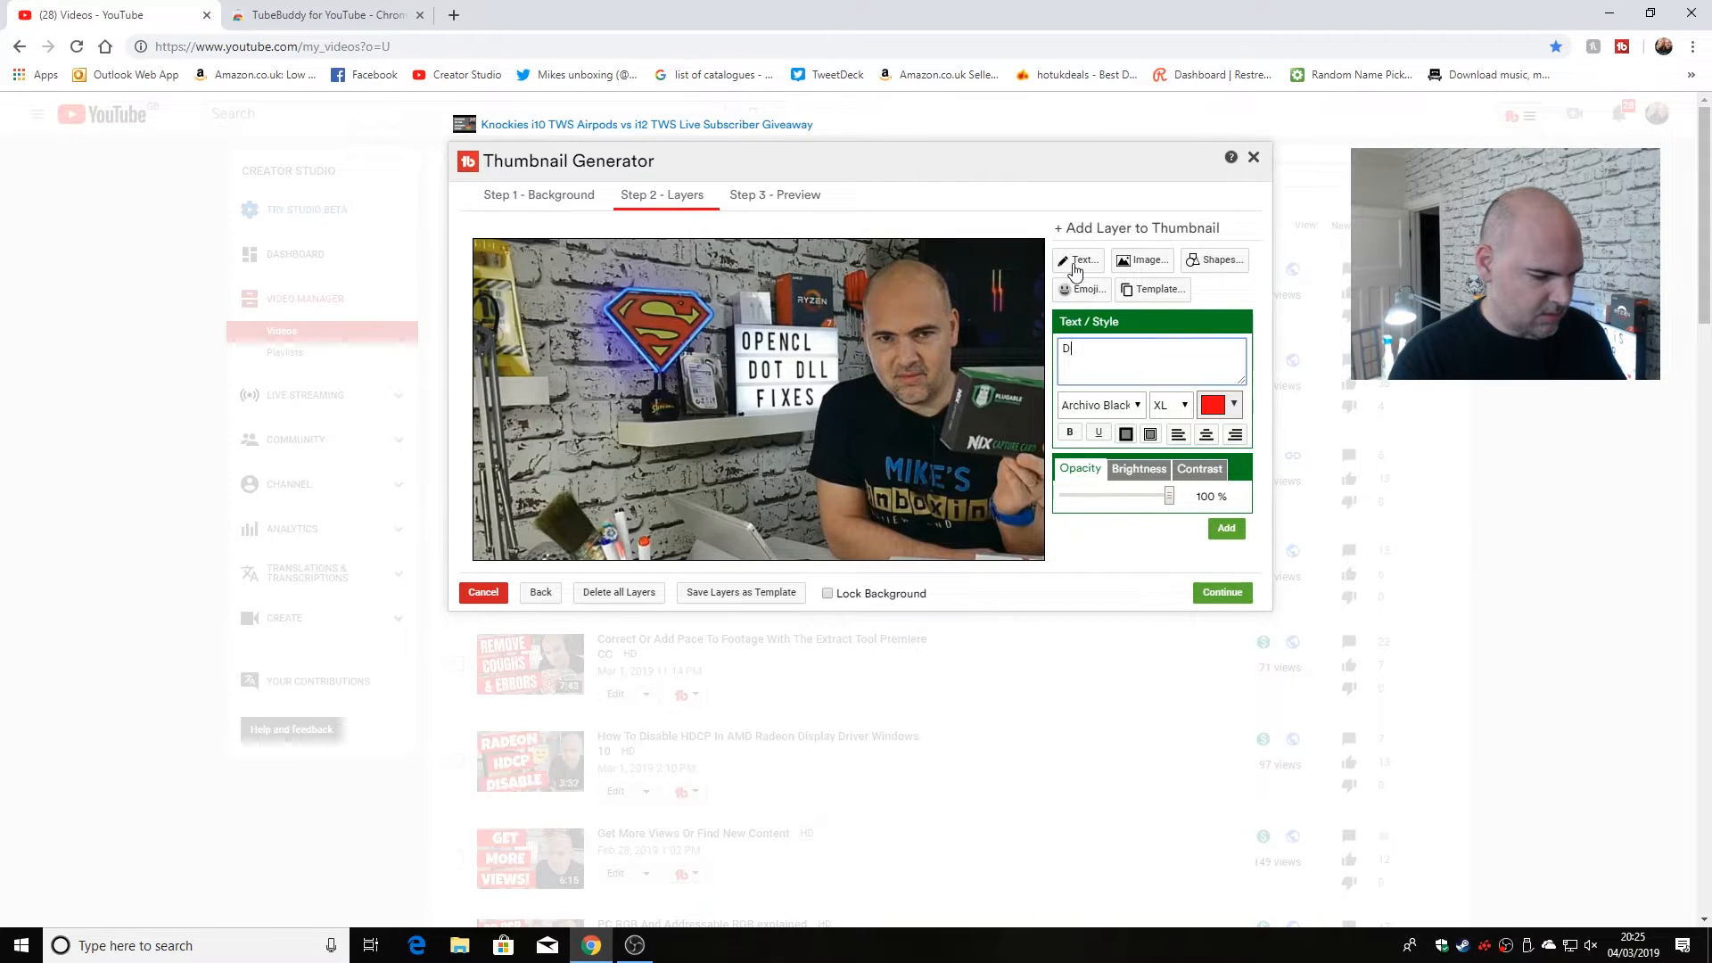
pyautogui.write("ONT'T")
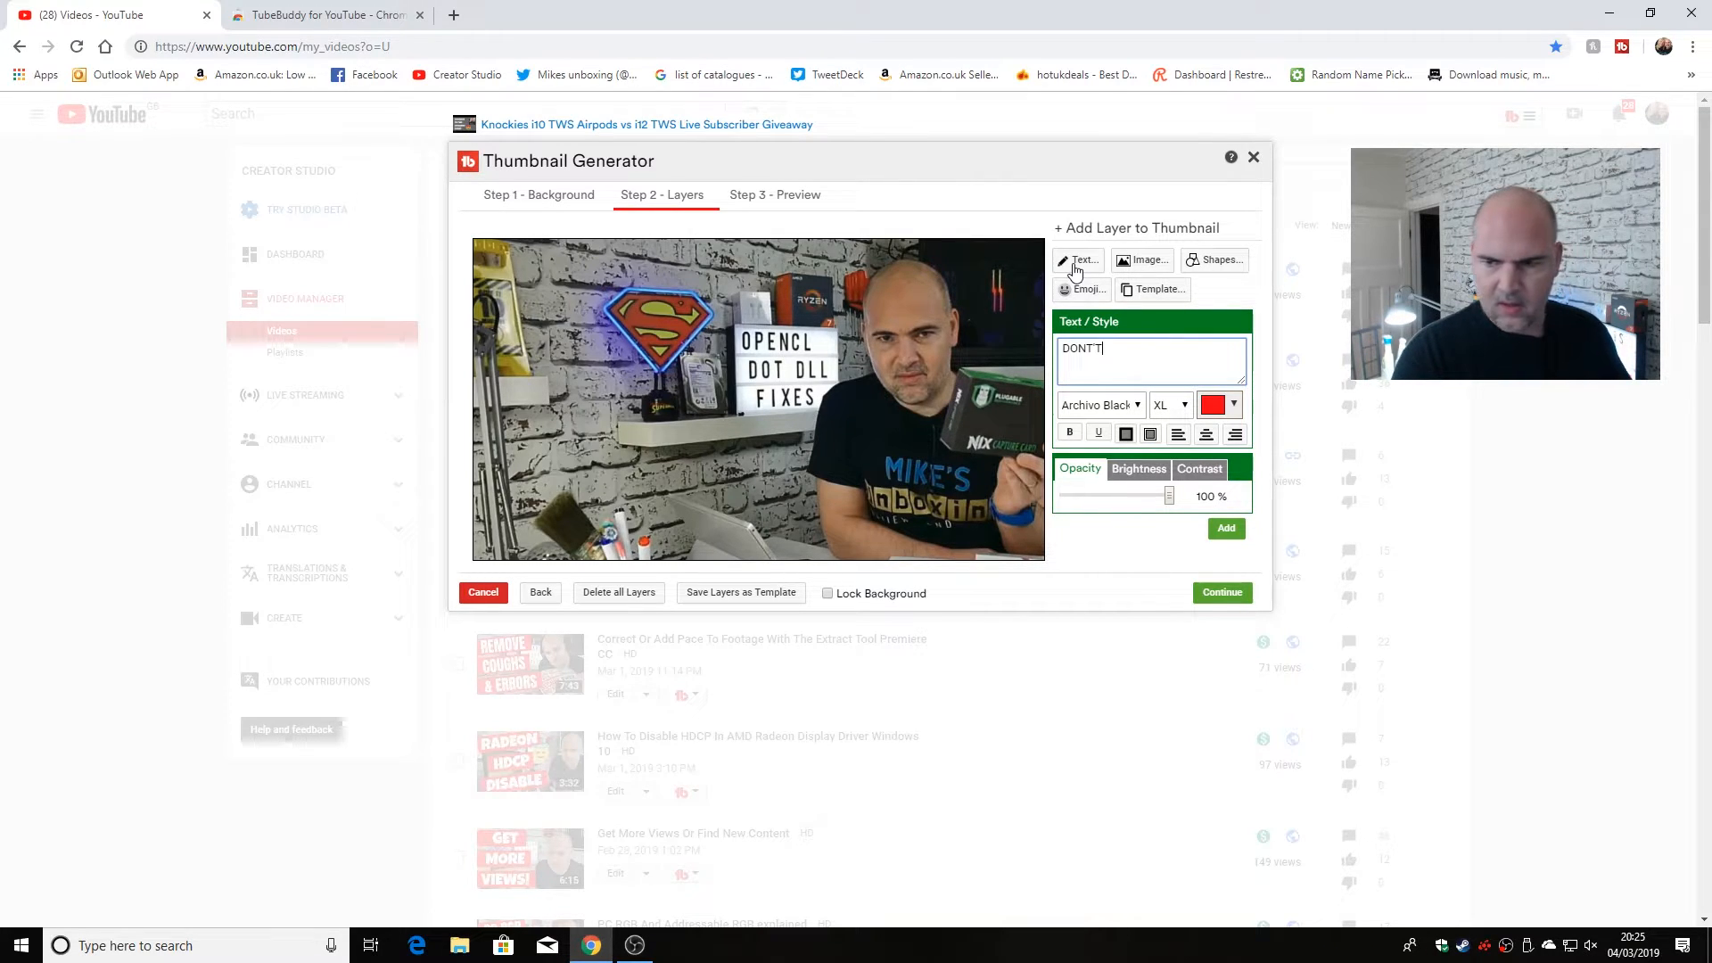
pyautogui.press('BackSpace')
pyautogui.press('BackSpace')
pyautogui.press('BackSpace')
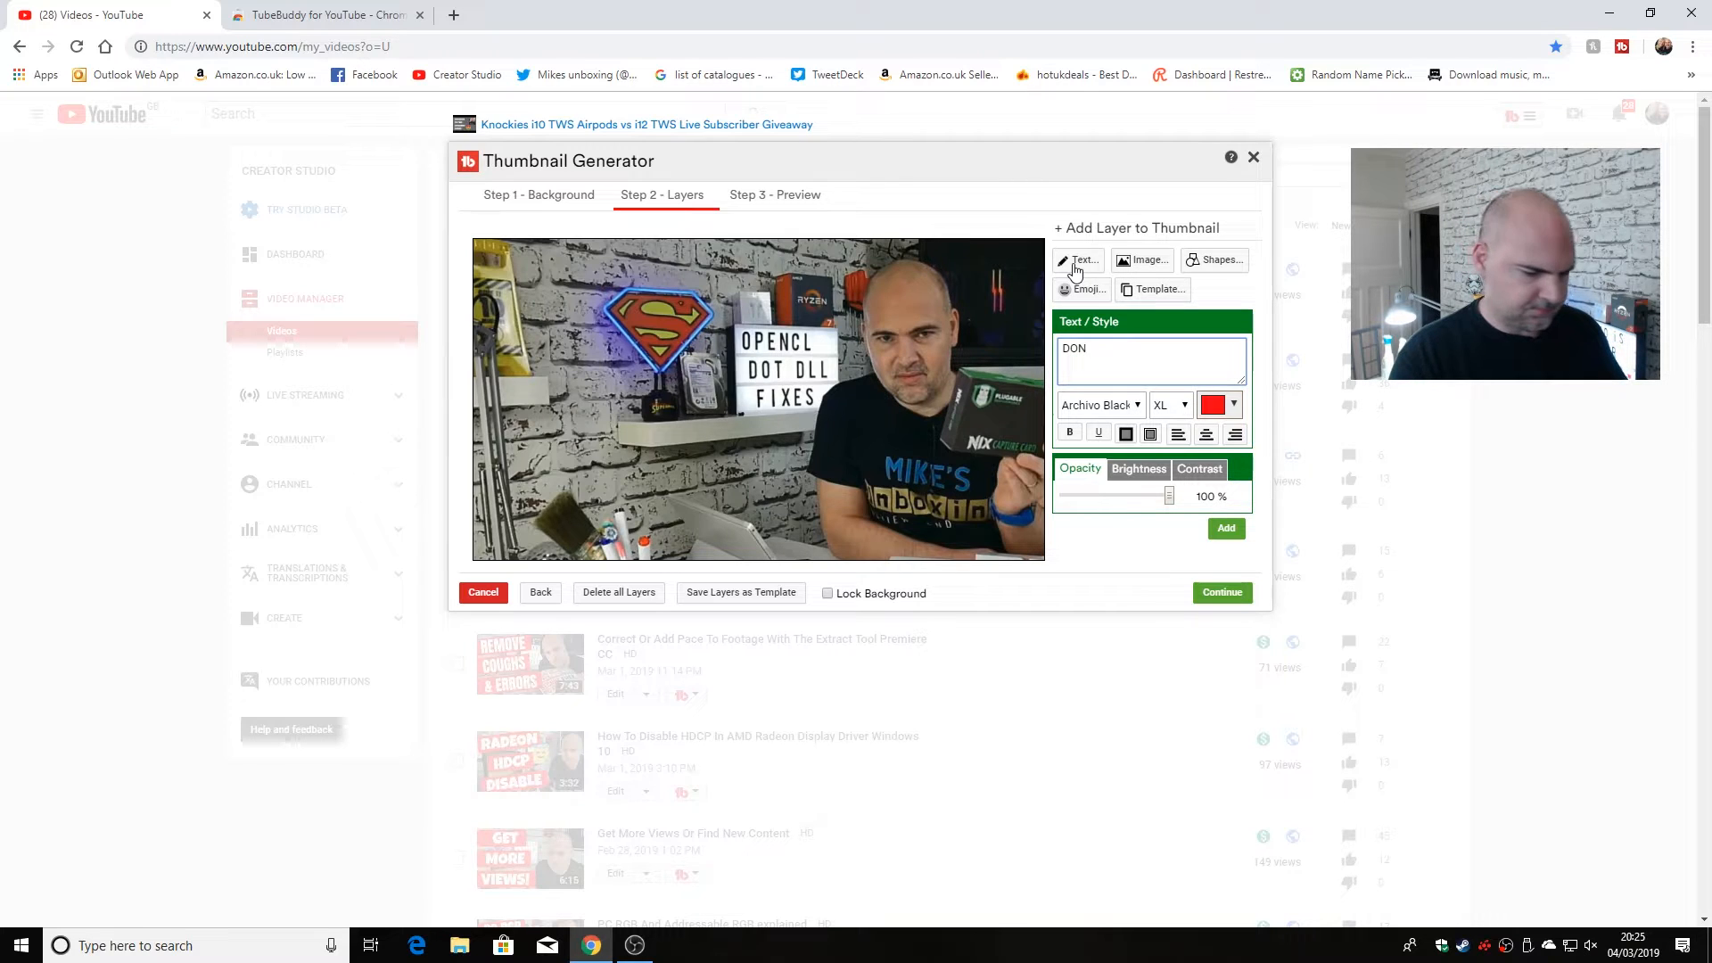
pyautogui.write("'T")
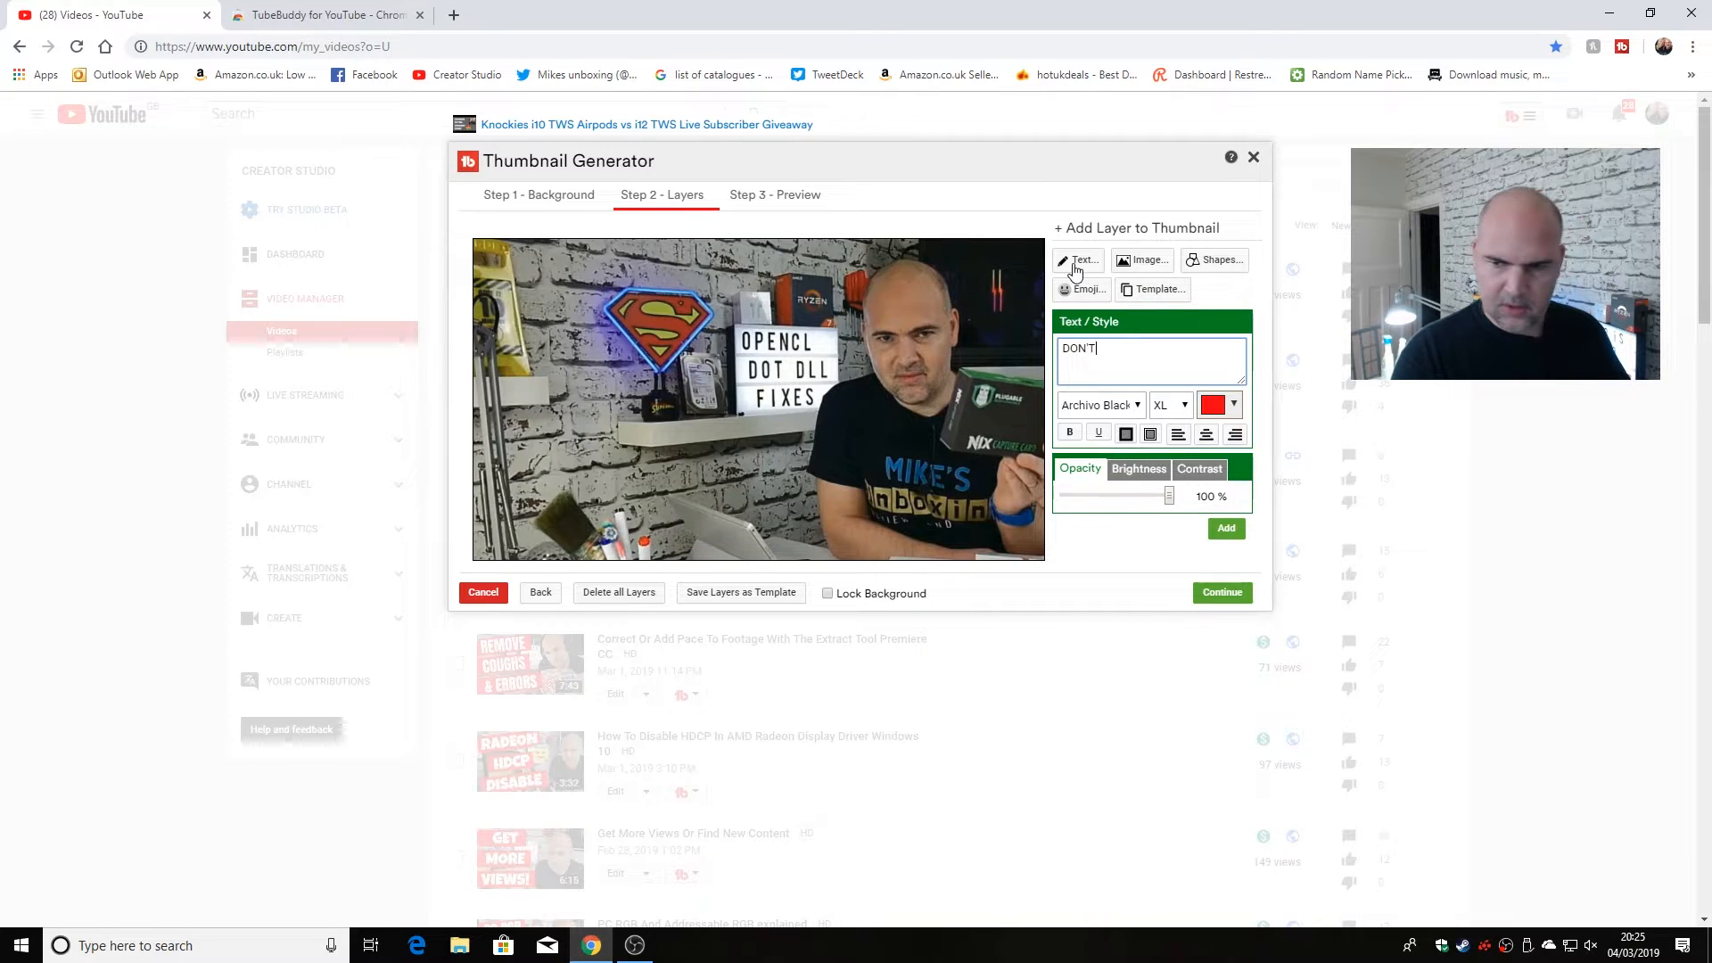
pyautogui.press('Return')
pyautogui.write('BUY ')
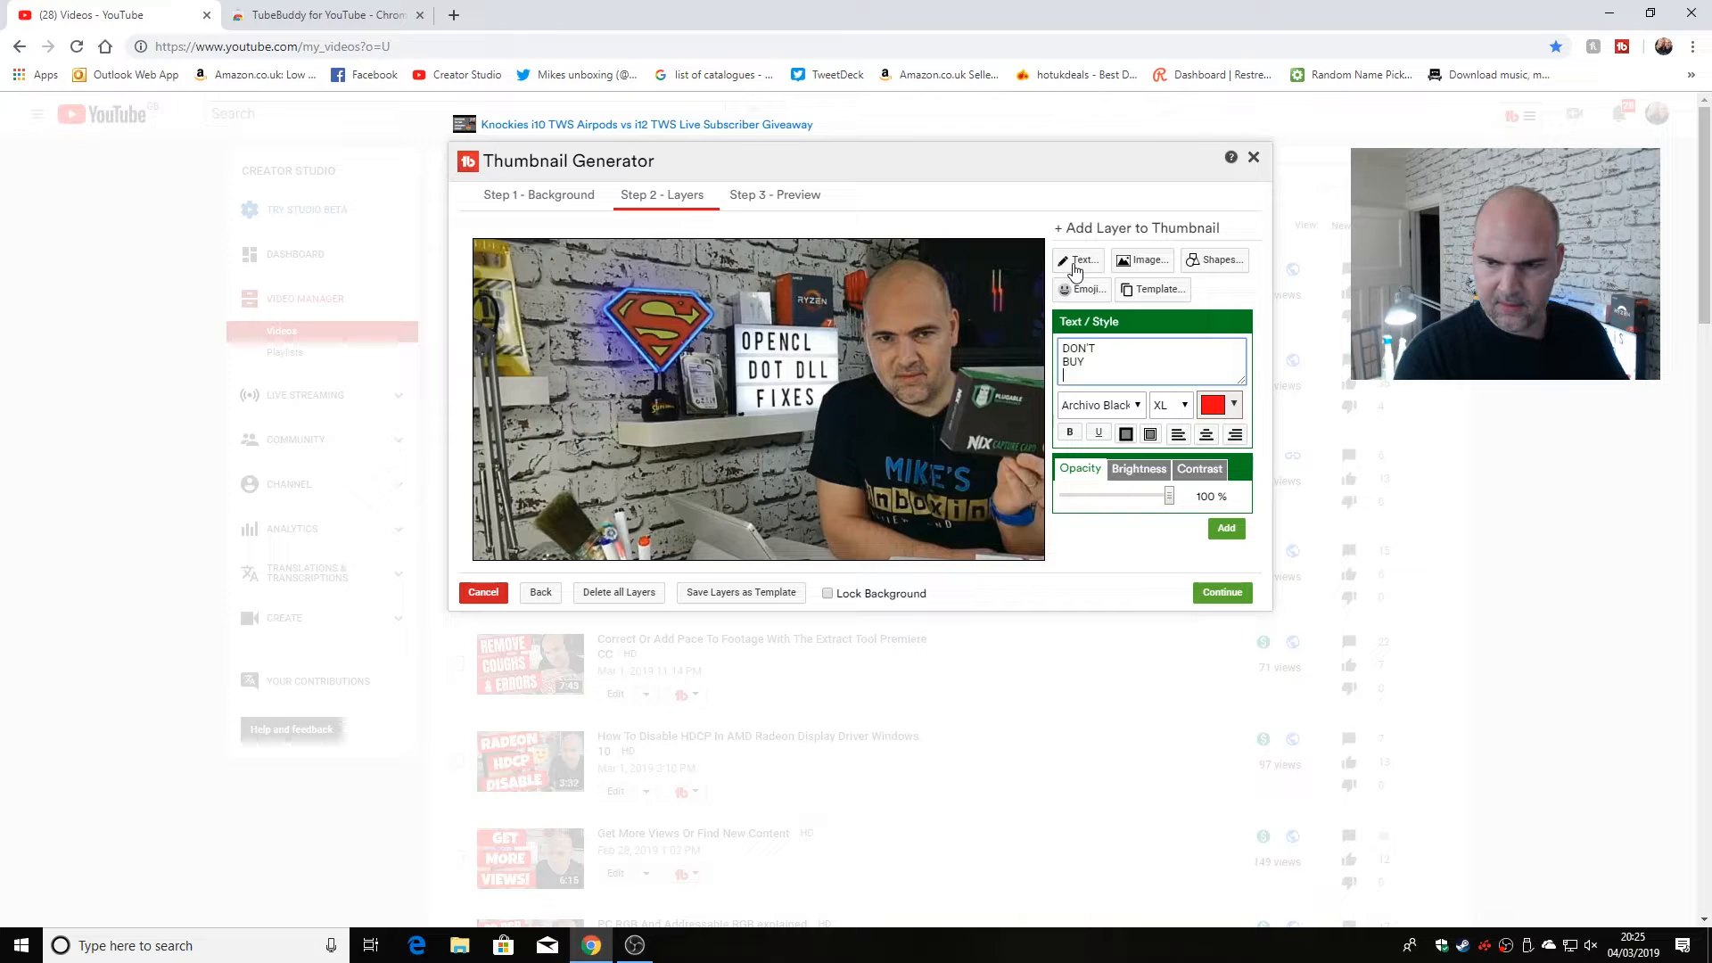
pyautogui.write('THIS!')
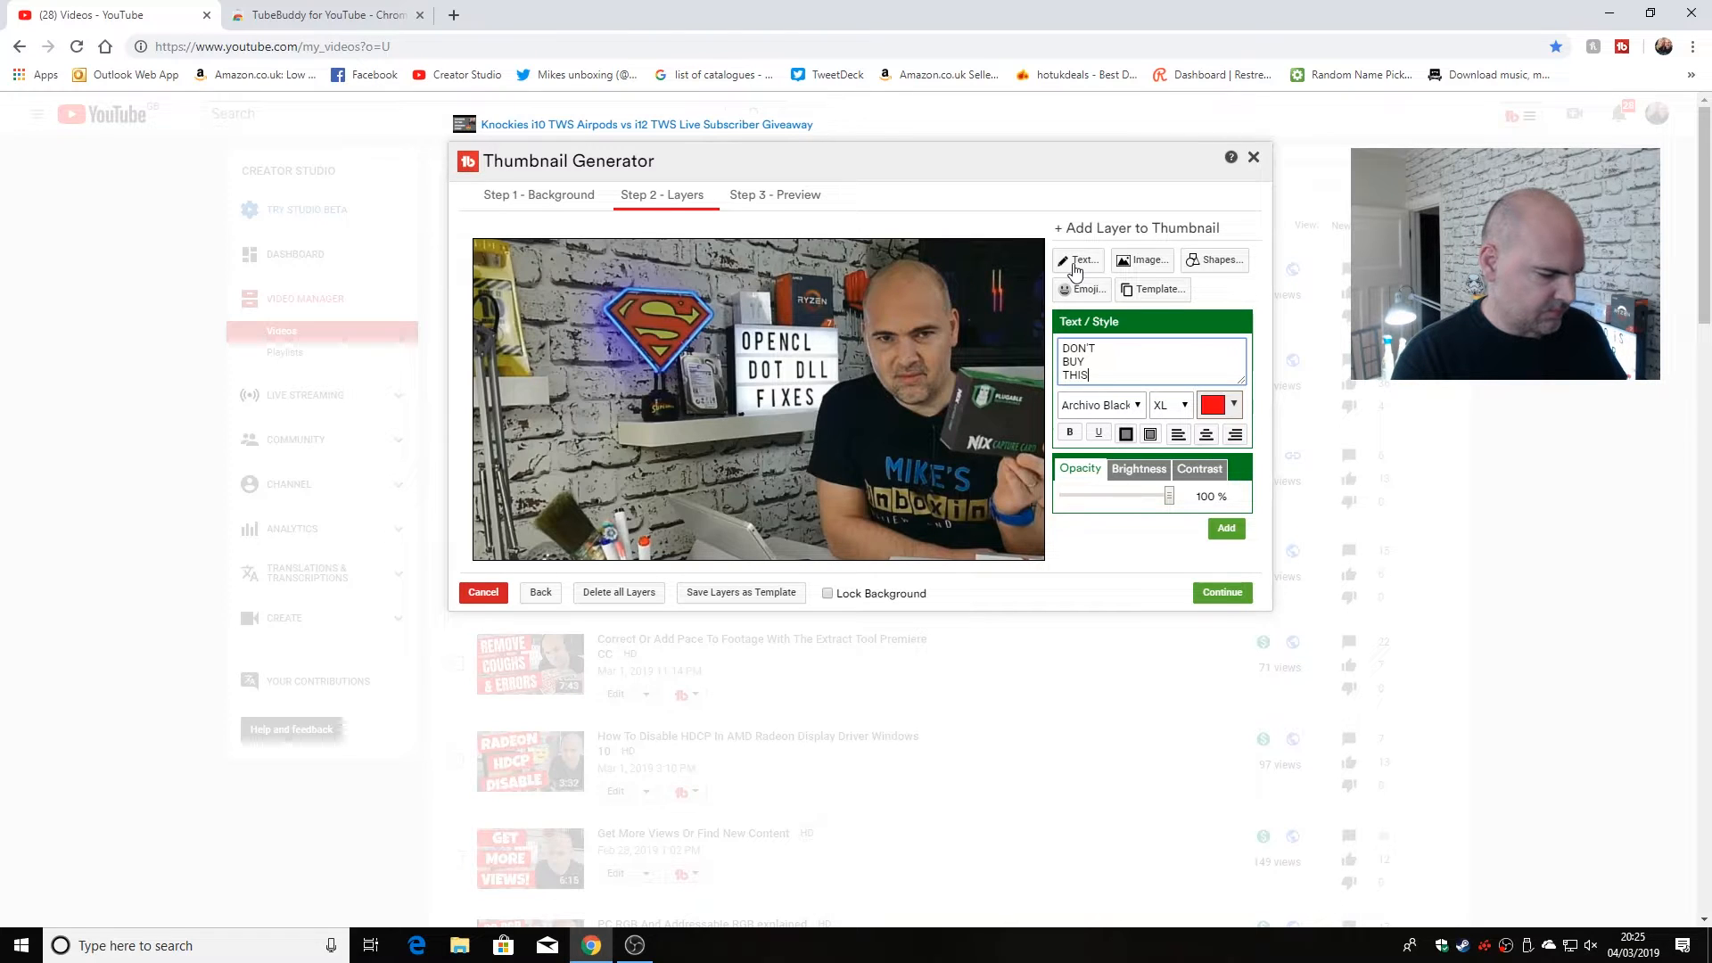
# Step: Set the text's font to Luckiest Guy and its colour to white (#ffffff), and add it to the thumbnail
pyautogui.click(1131, 408)
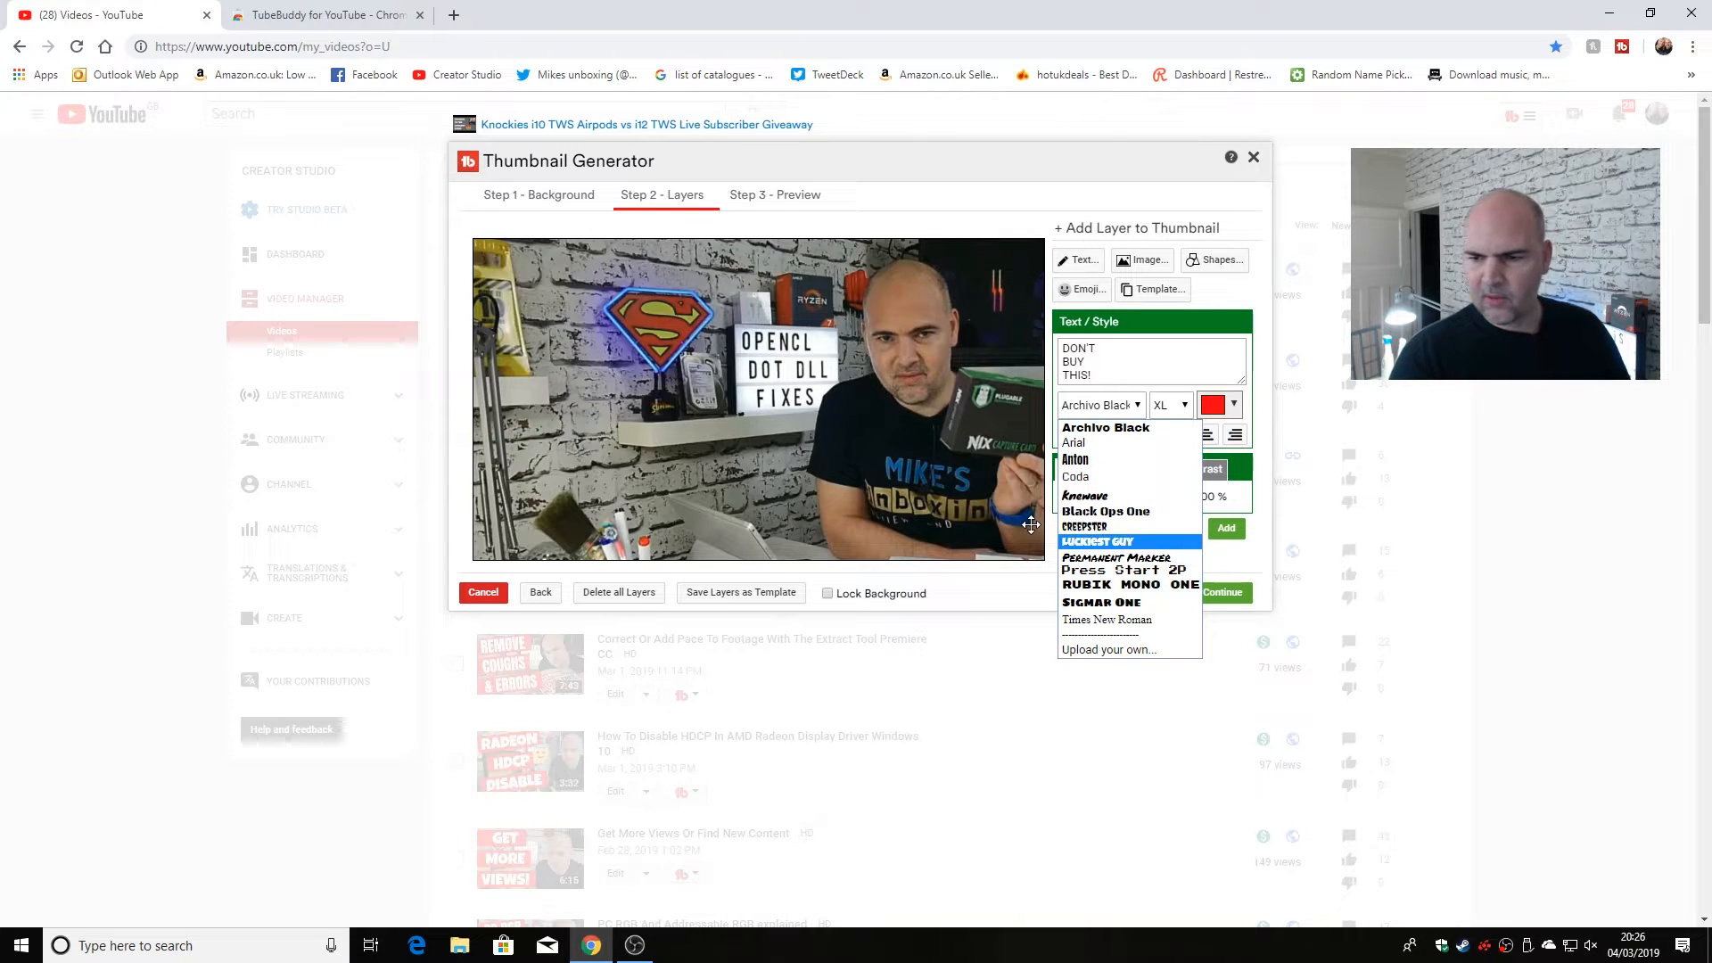
pyautogui.click(1097, 542)
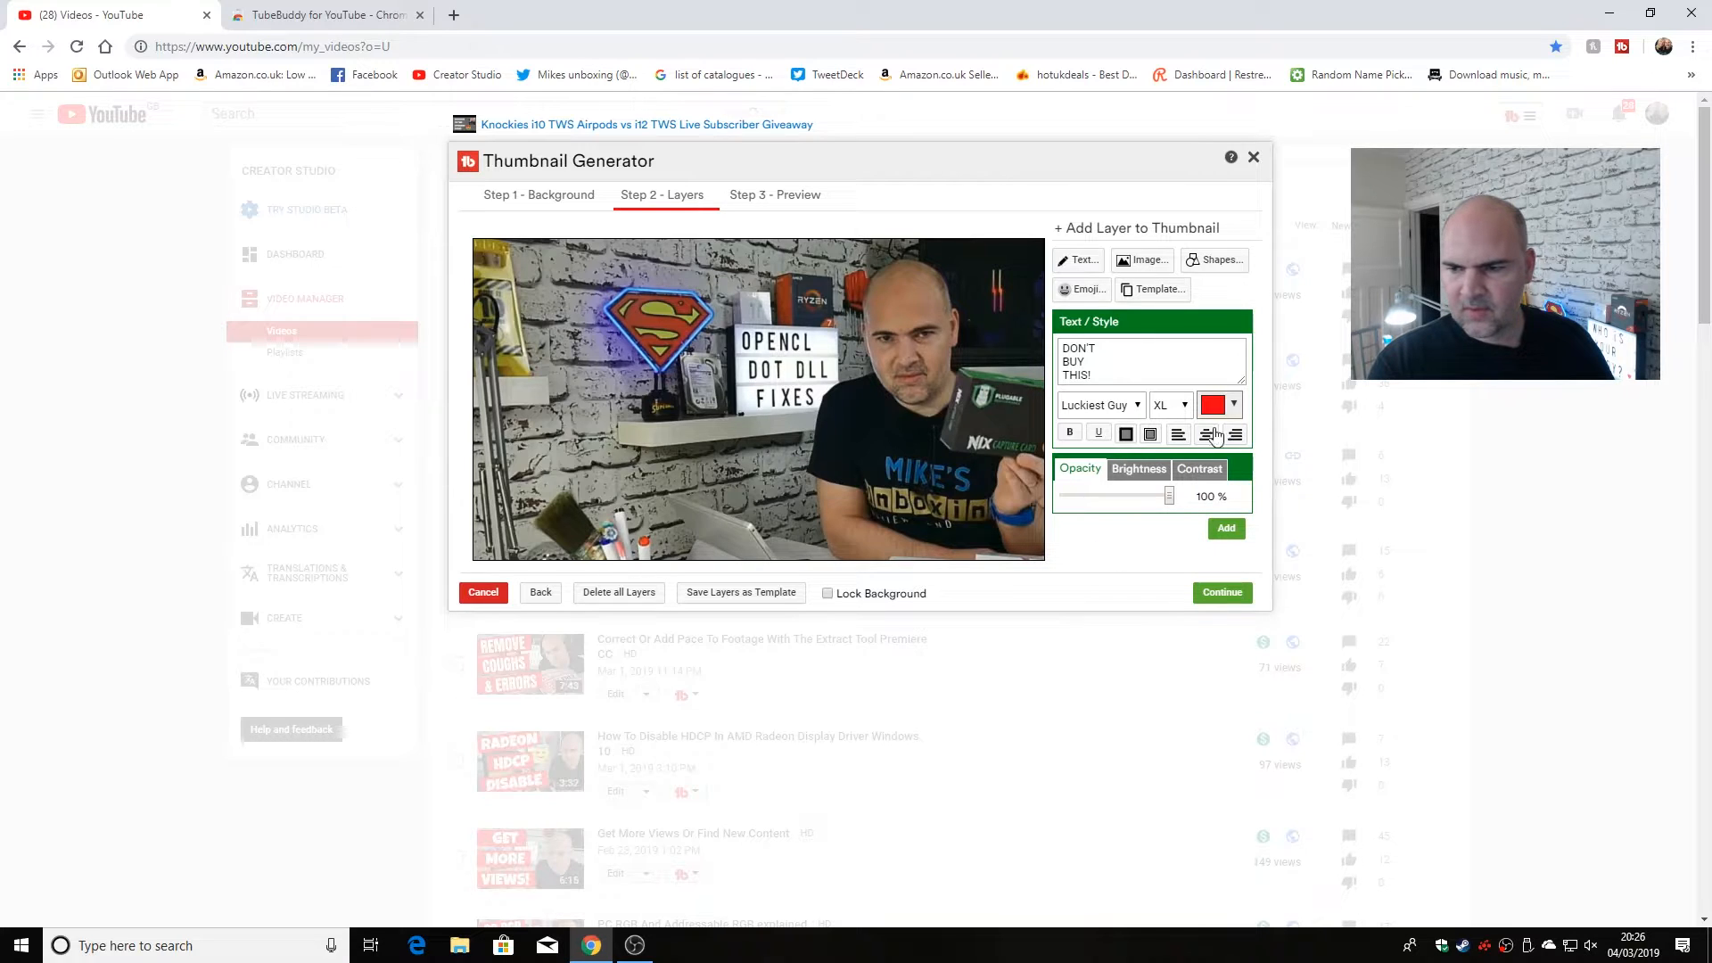
pyautogui.click(1233, 407)
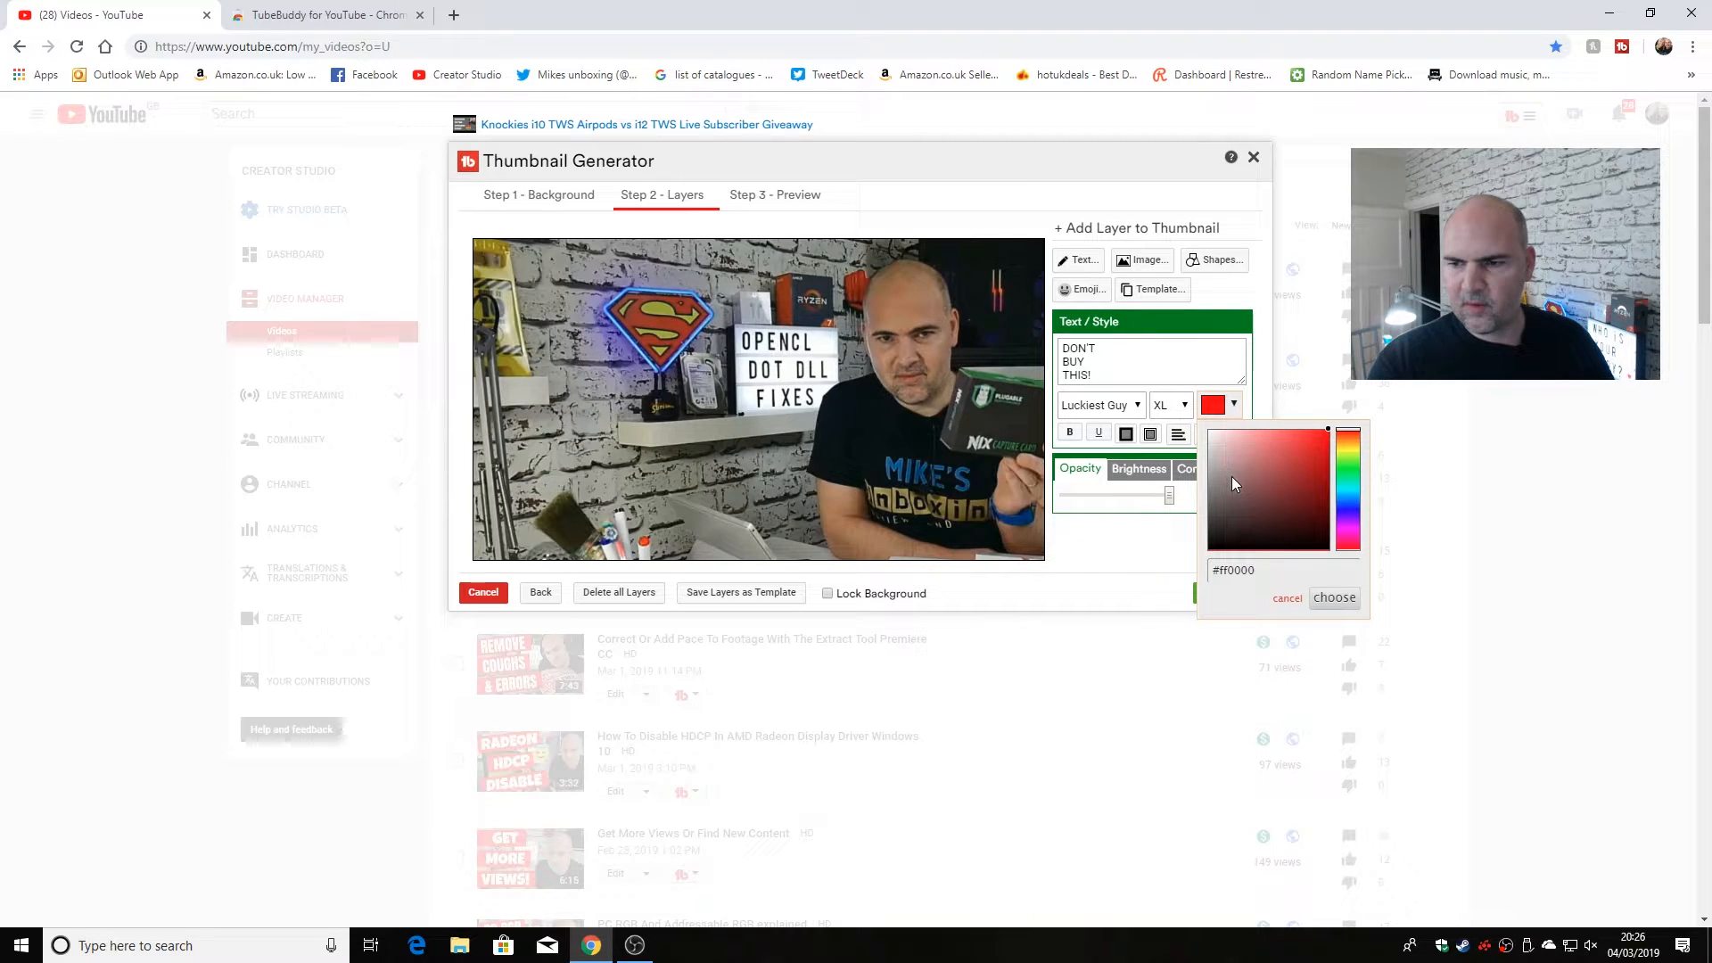
pyautogui.click(1208, 430)
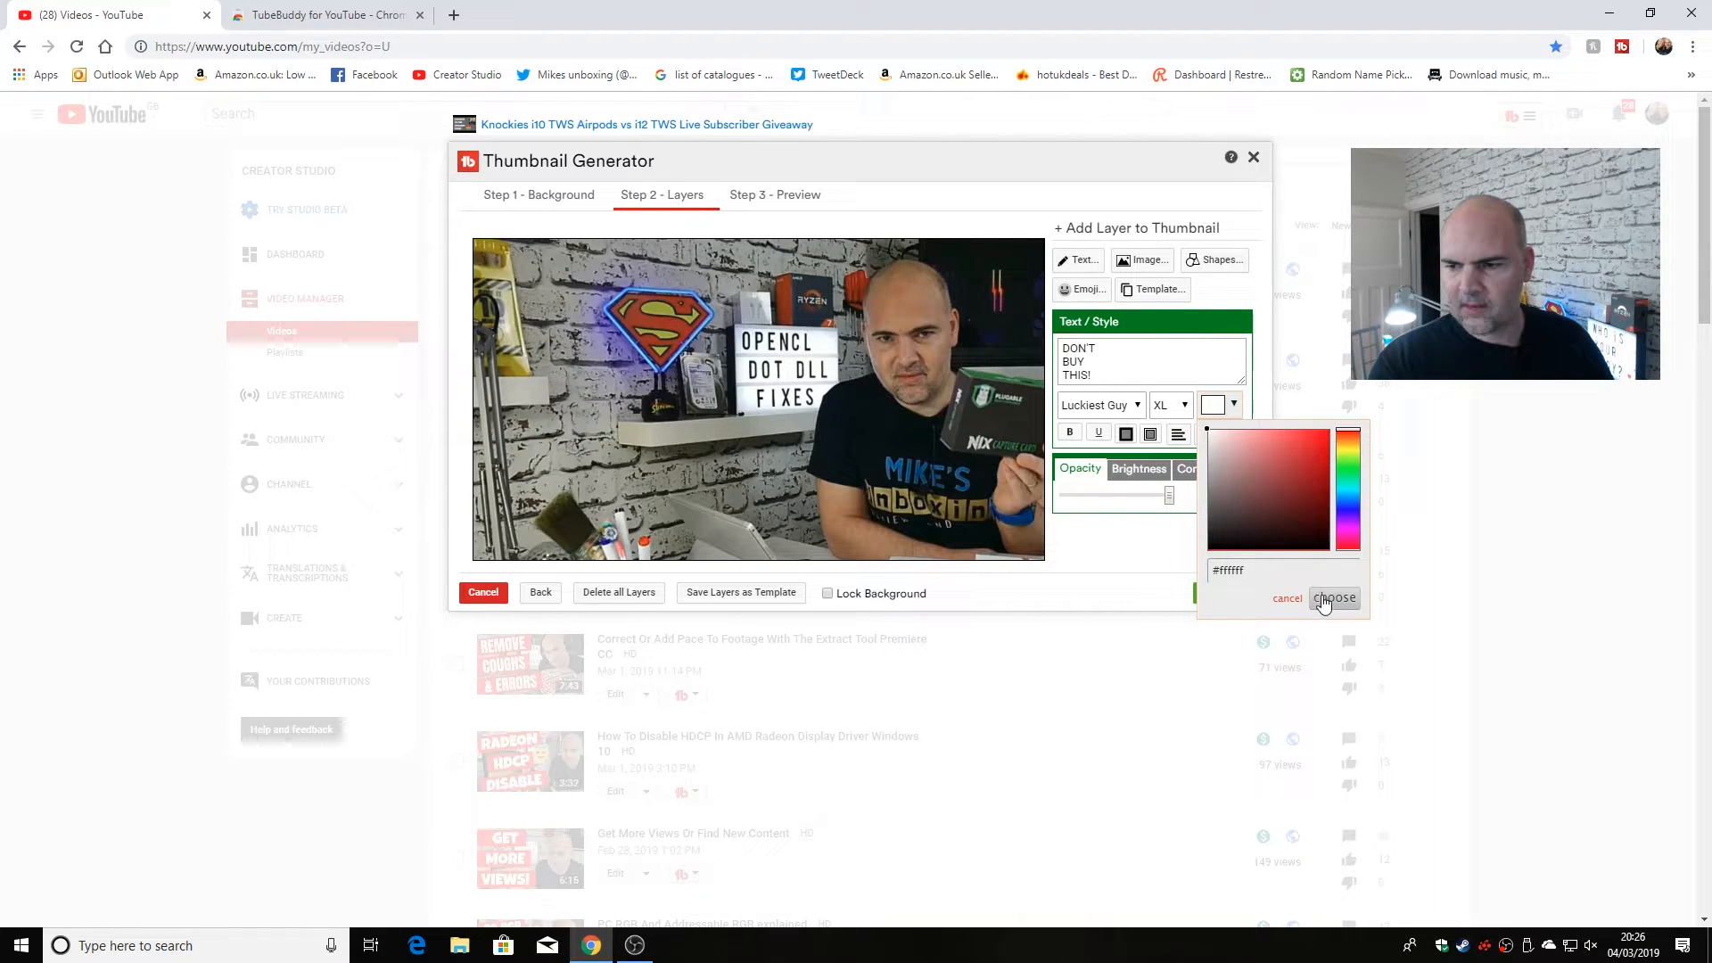
pyautogui.click(1323, 600)
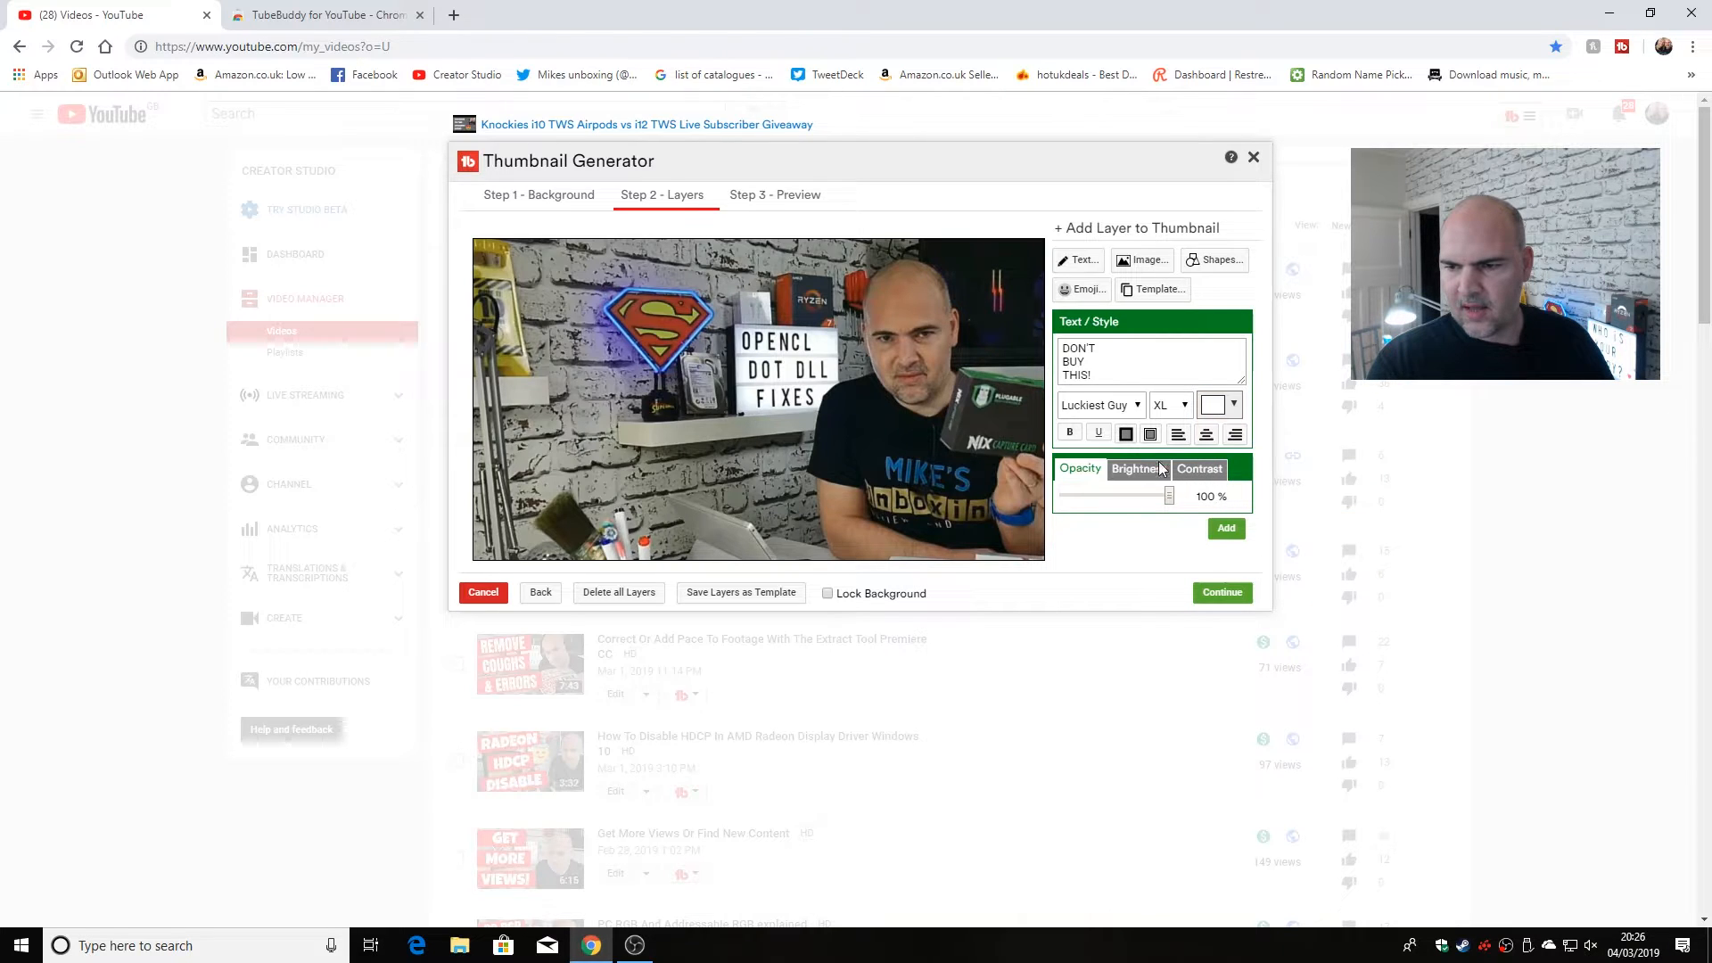
pyautogui.click(1226, 528)
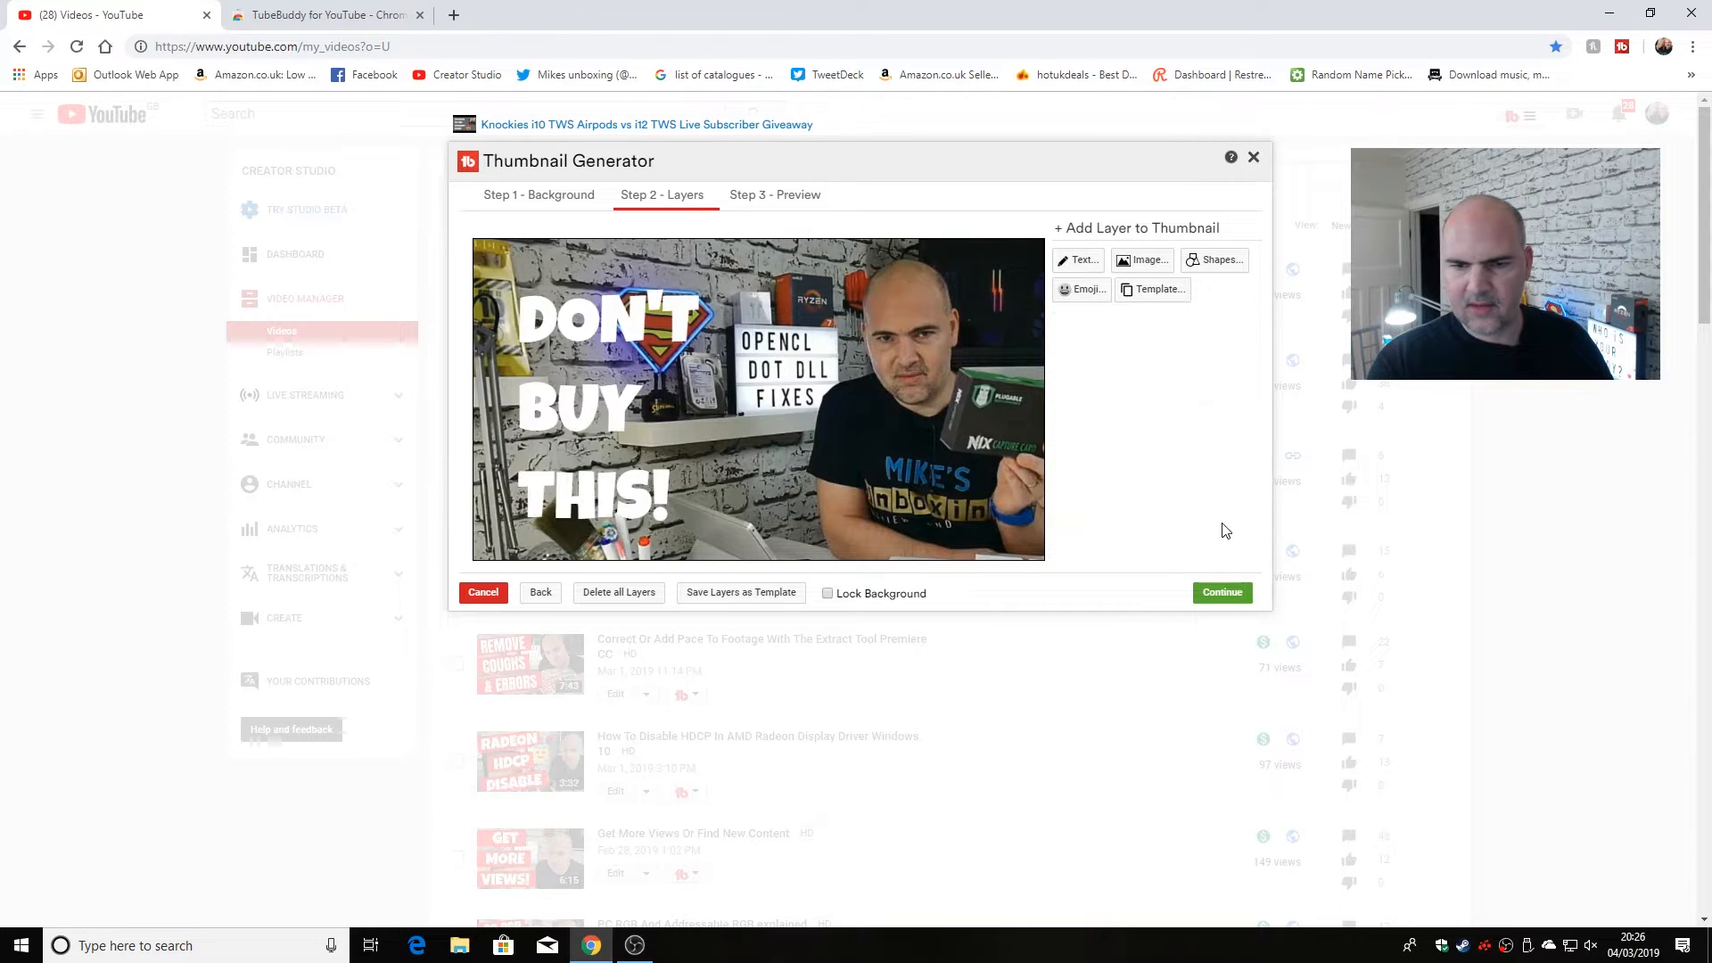
# Step: Tilt the text slightly counter-clockwise, enlarge it over the left half of the thumbnail, and give it a black outline
pyautogui.moveTo(598, 404); pyautogui.dragTo(669, 412)
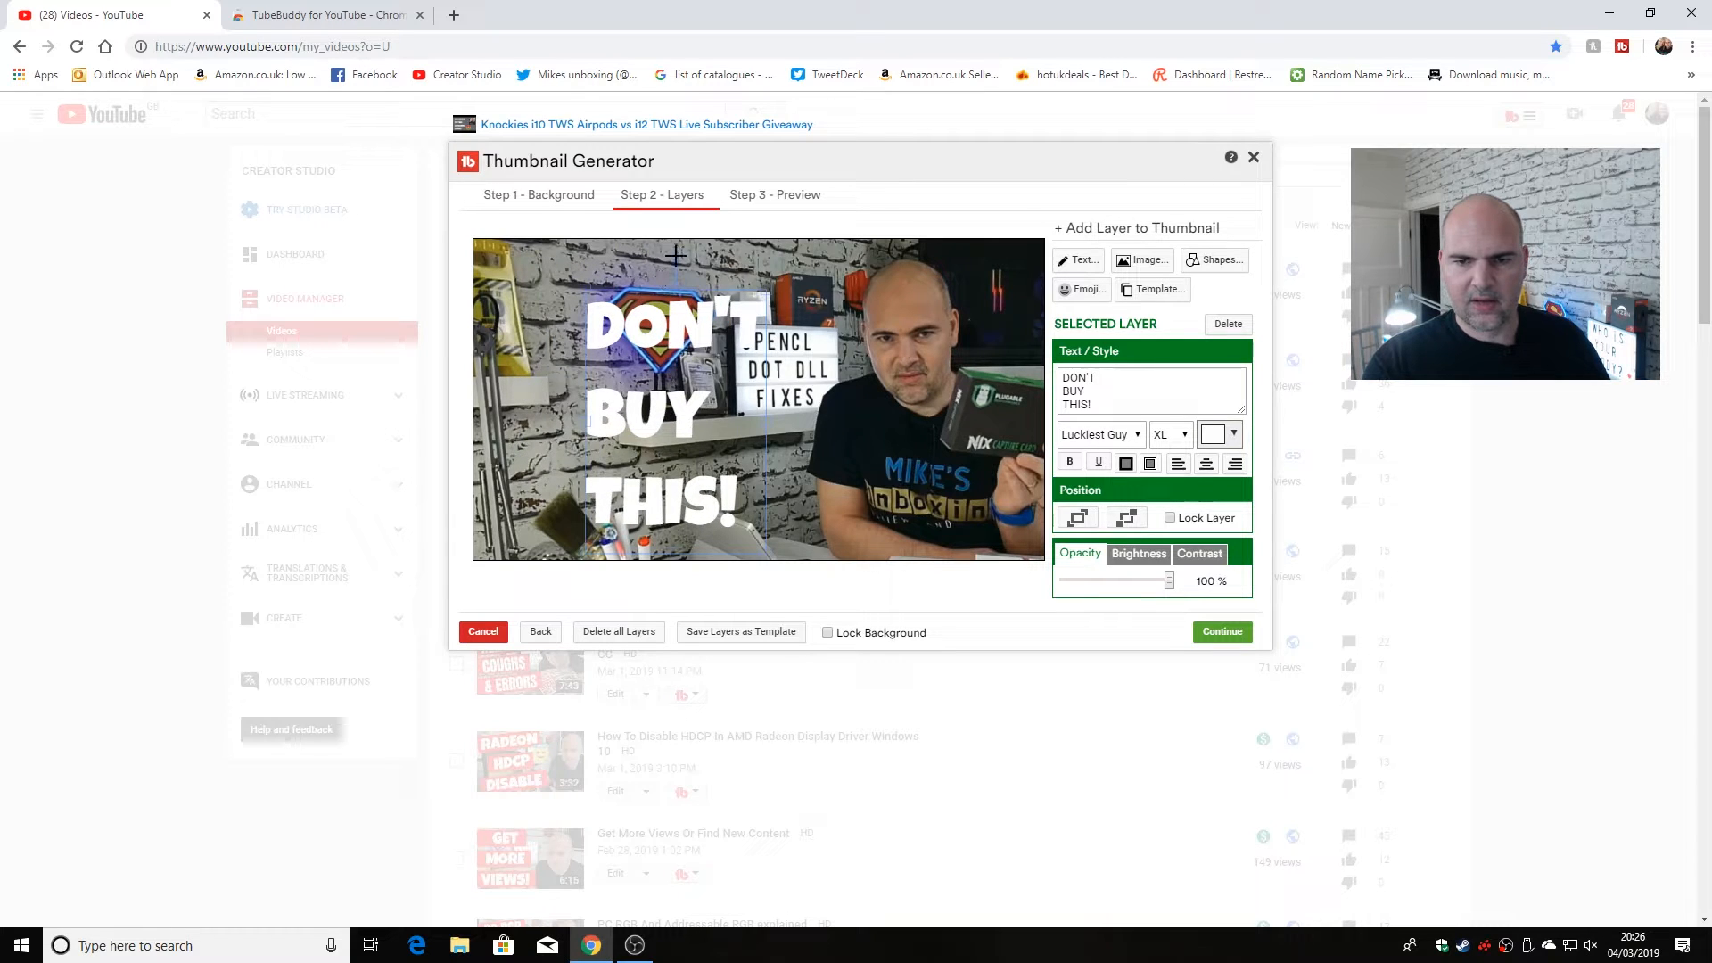
pyautogui.moveTo(676, 255); pyautogui.dragTo(654, 254)
pyautogui.moveTo(652, 348); pyautogui.dragTo(571, 306)
pyautogui.moveTo(704, 500); pyautogui.dragTo(774, 526)
pyautogui.moveTo(577, 411); pyautogui.dragTo(581, 415)
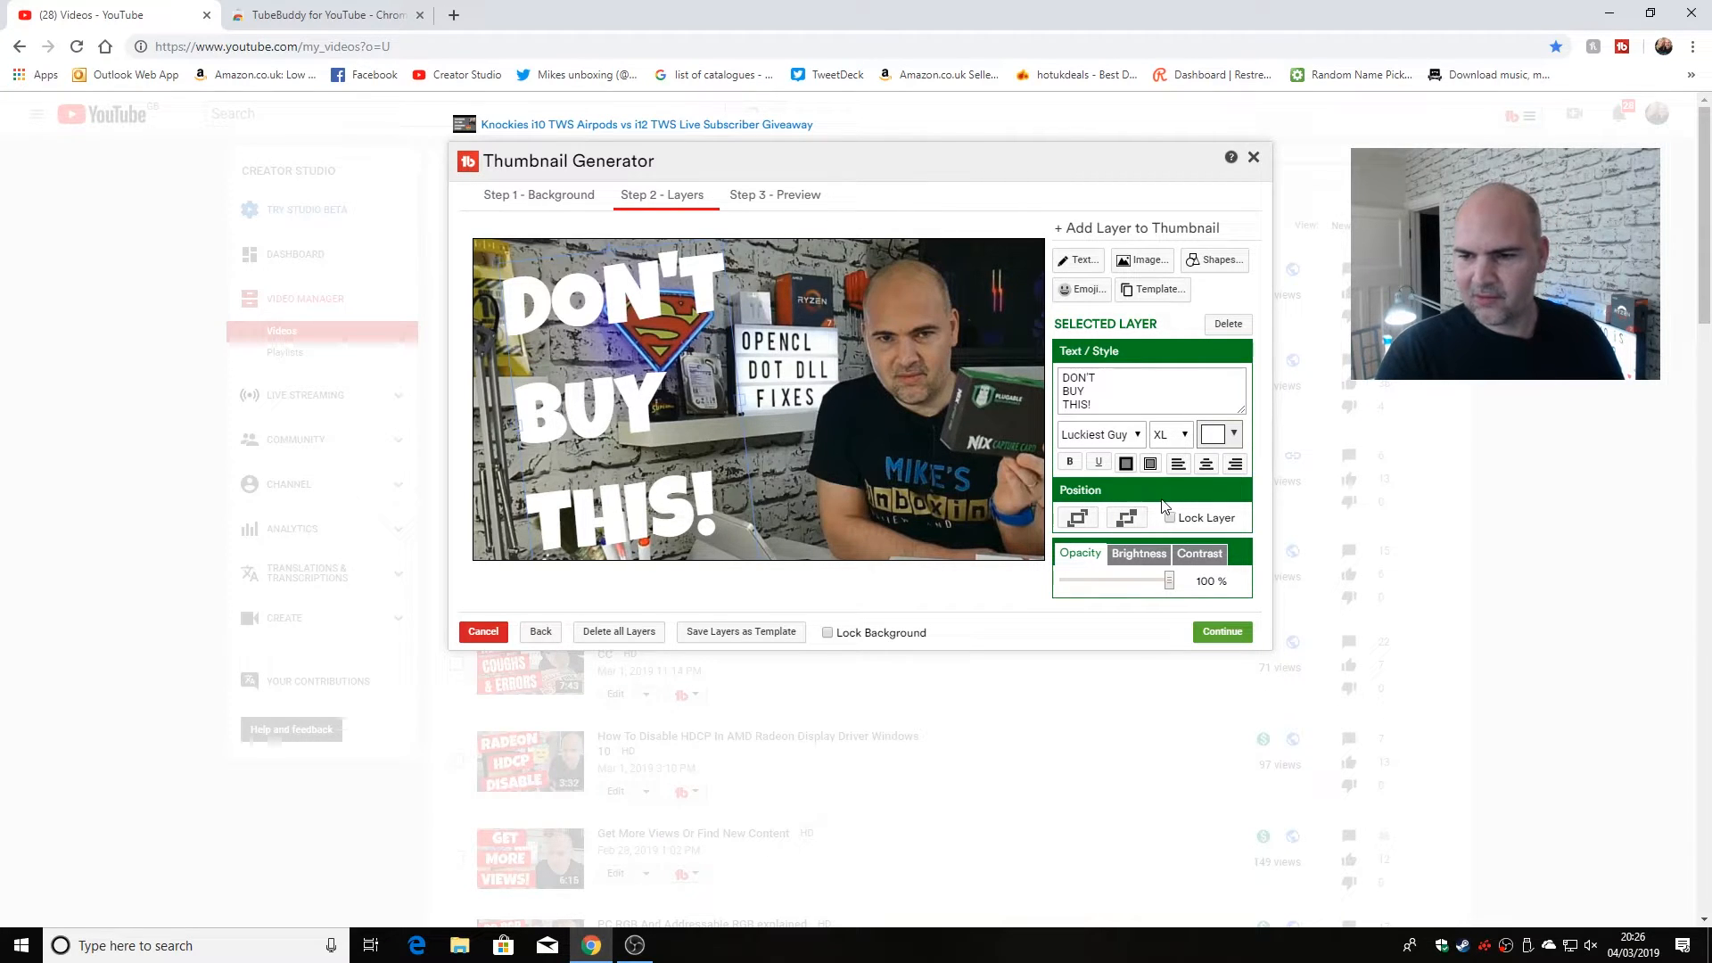
pyautogui.click(1125, 465)
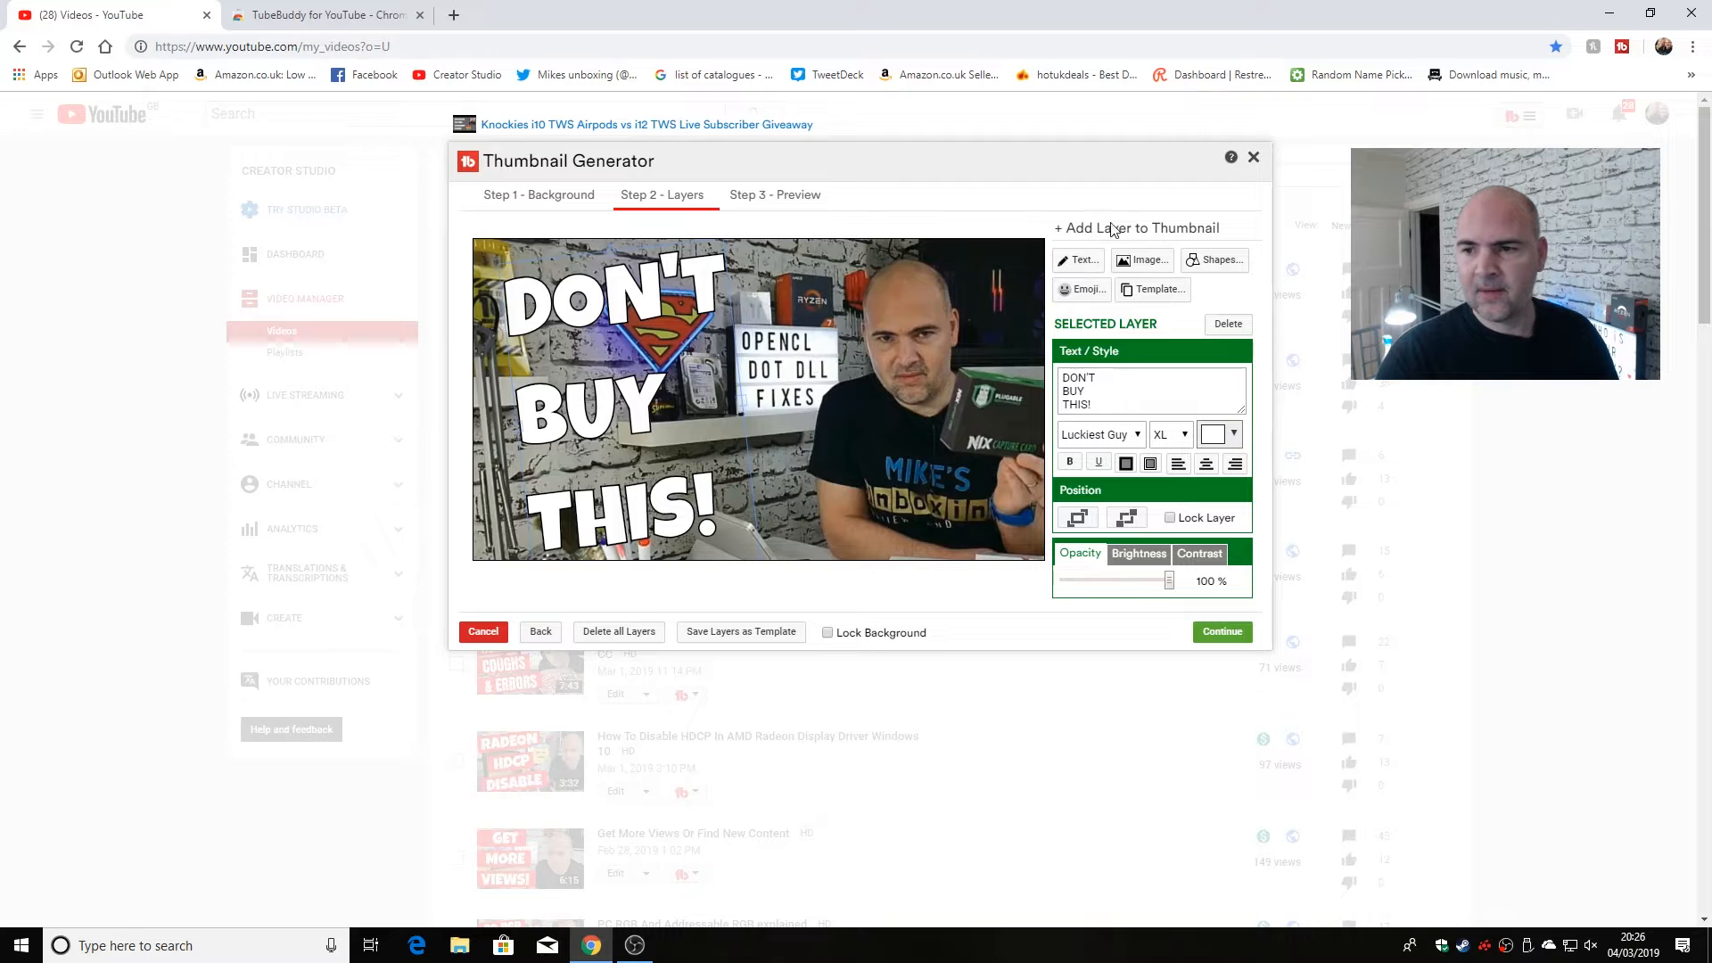
# Step: Add a filled red square shape to the thumbnail with its opacity set to 91%
pyautogui.click(1206, 270)
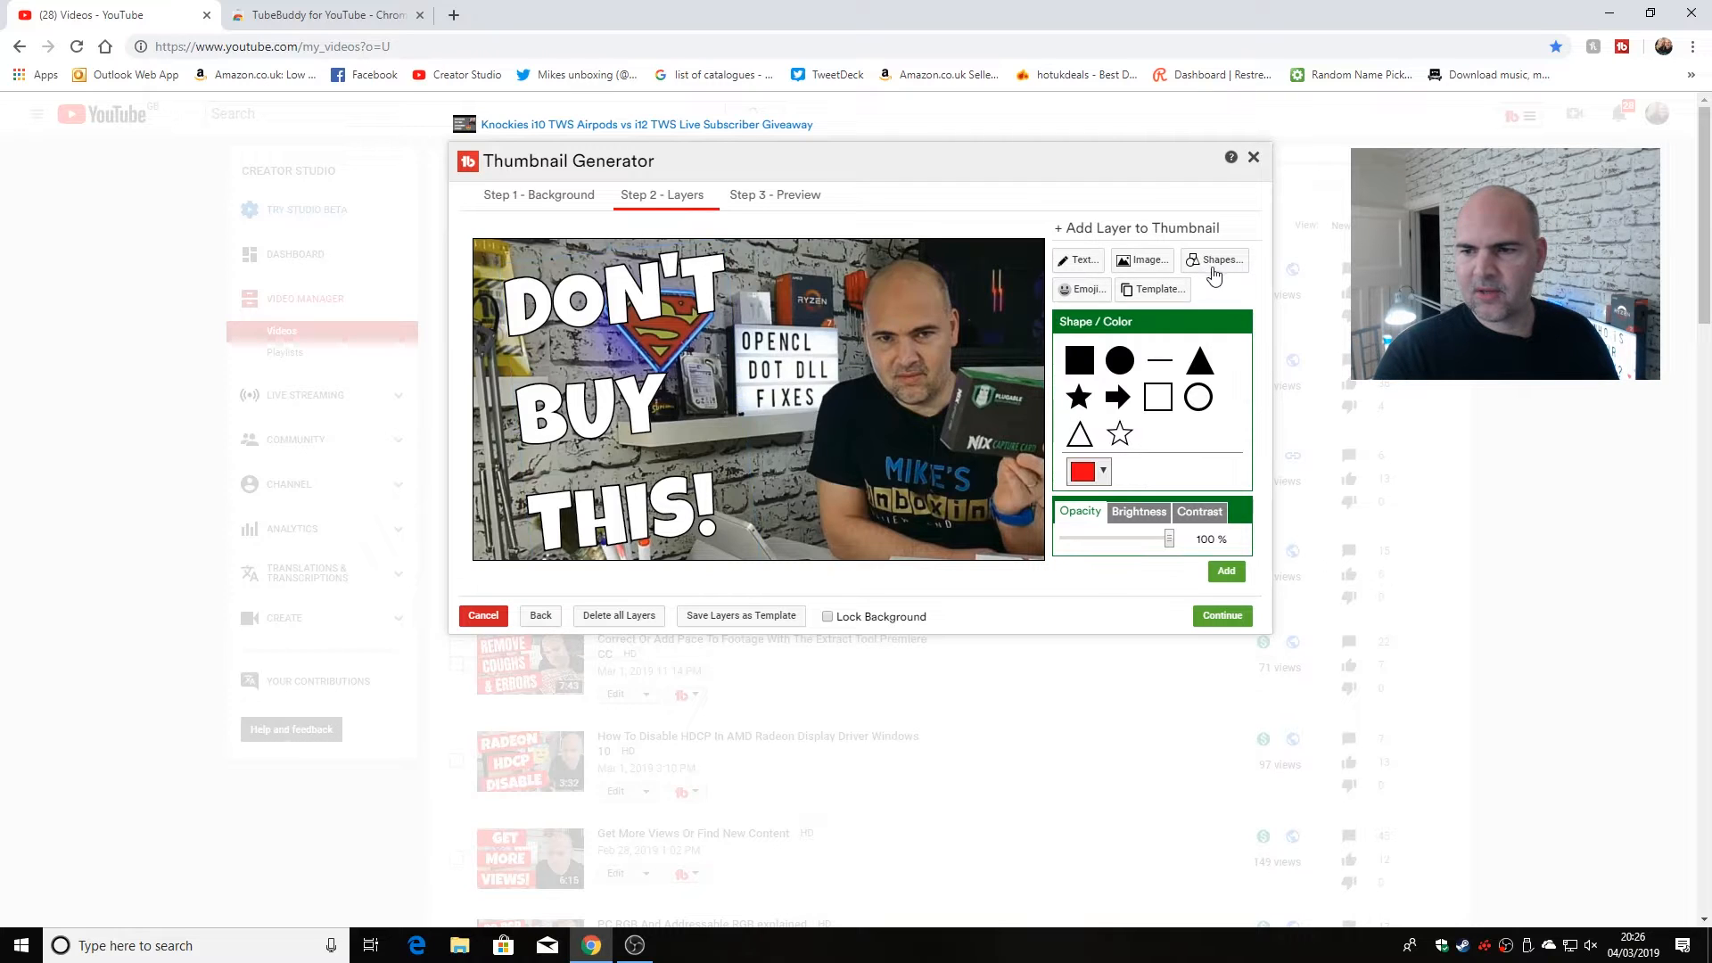
pyautogui.click(1079, 373)
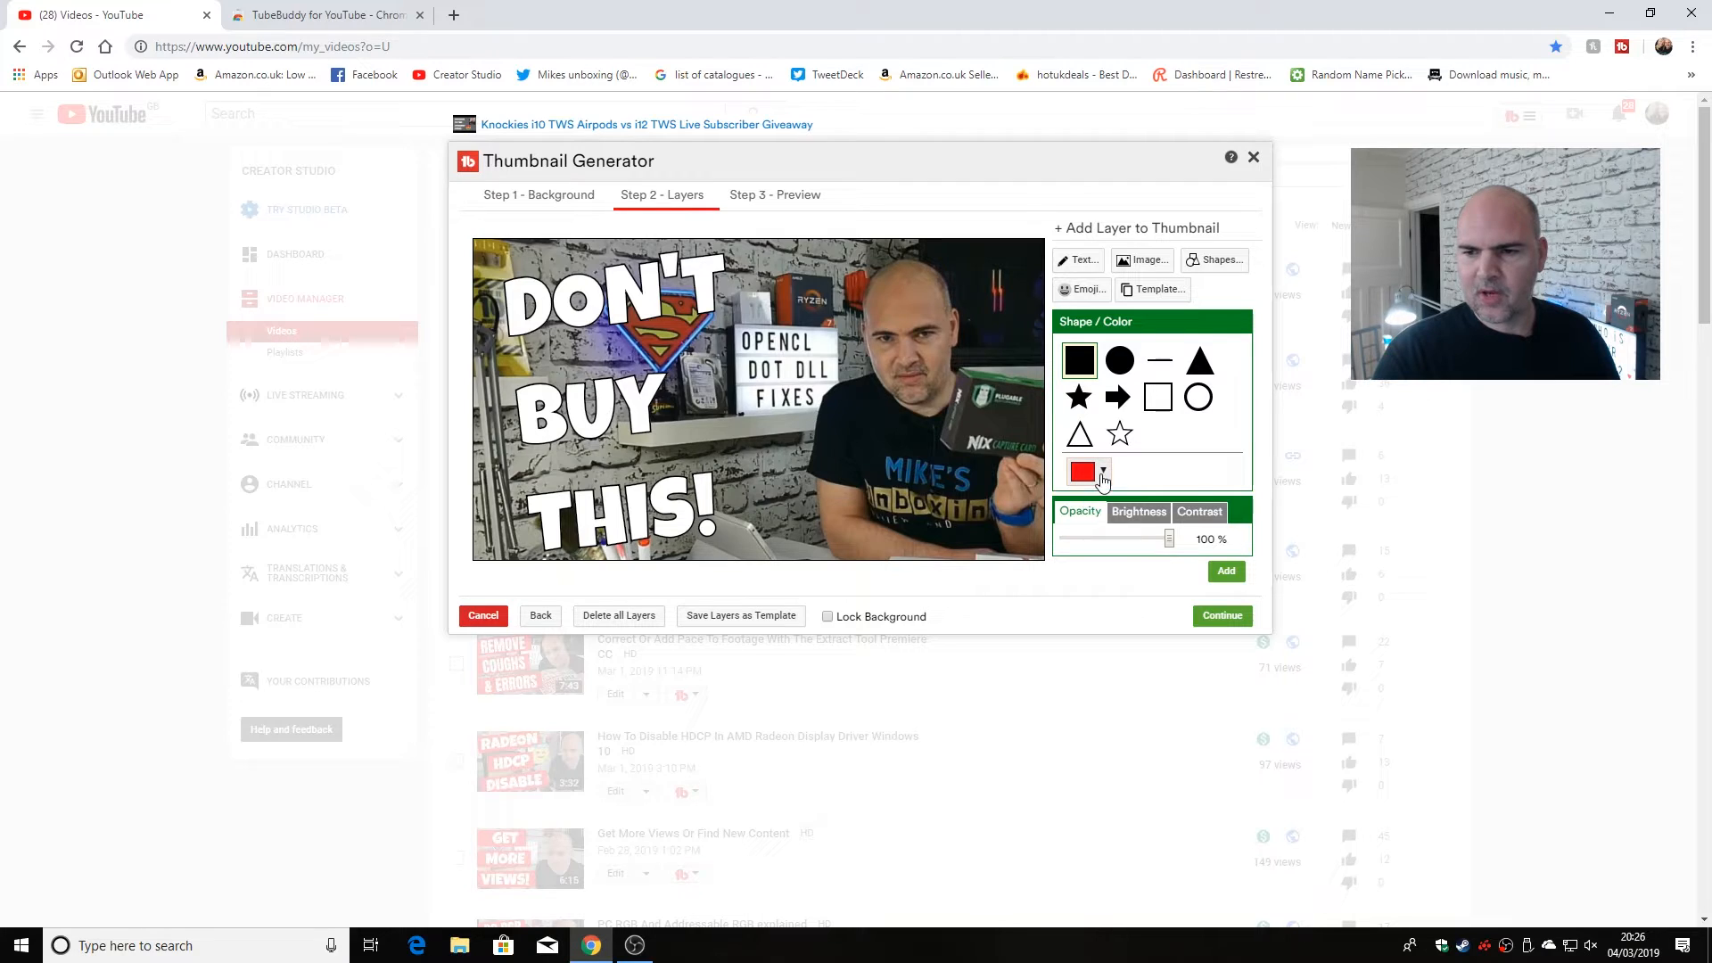
pyautogui.click(1103, 473)
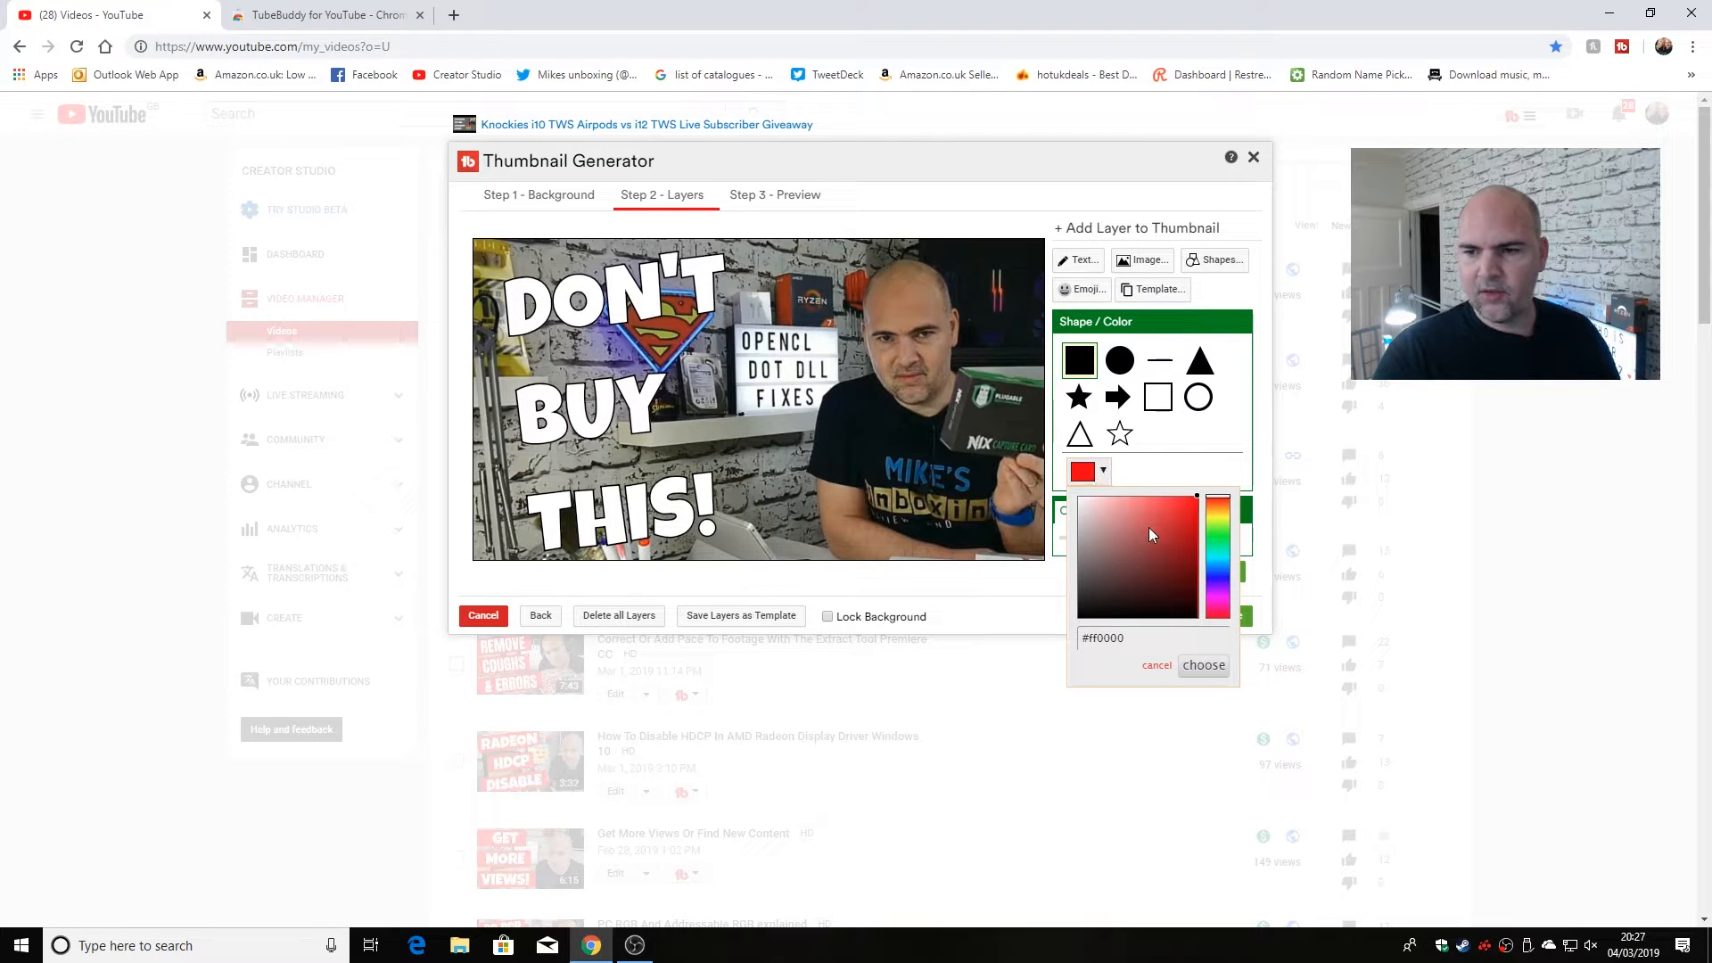
pyautogui.click(1197, 473)
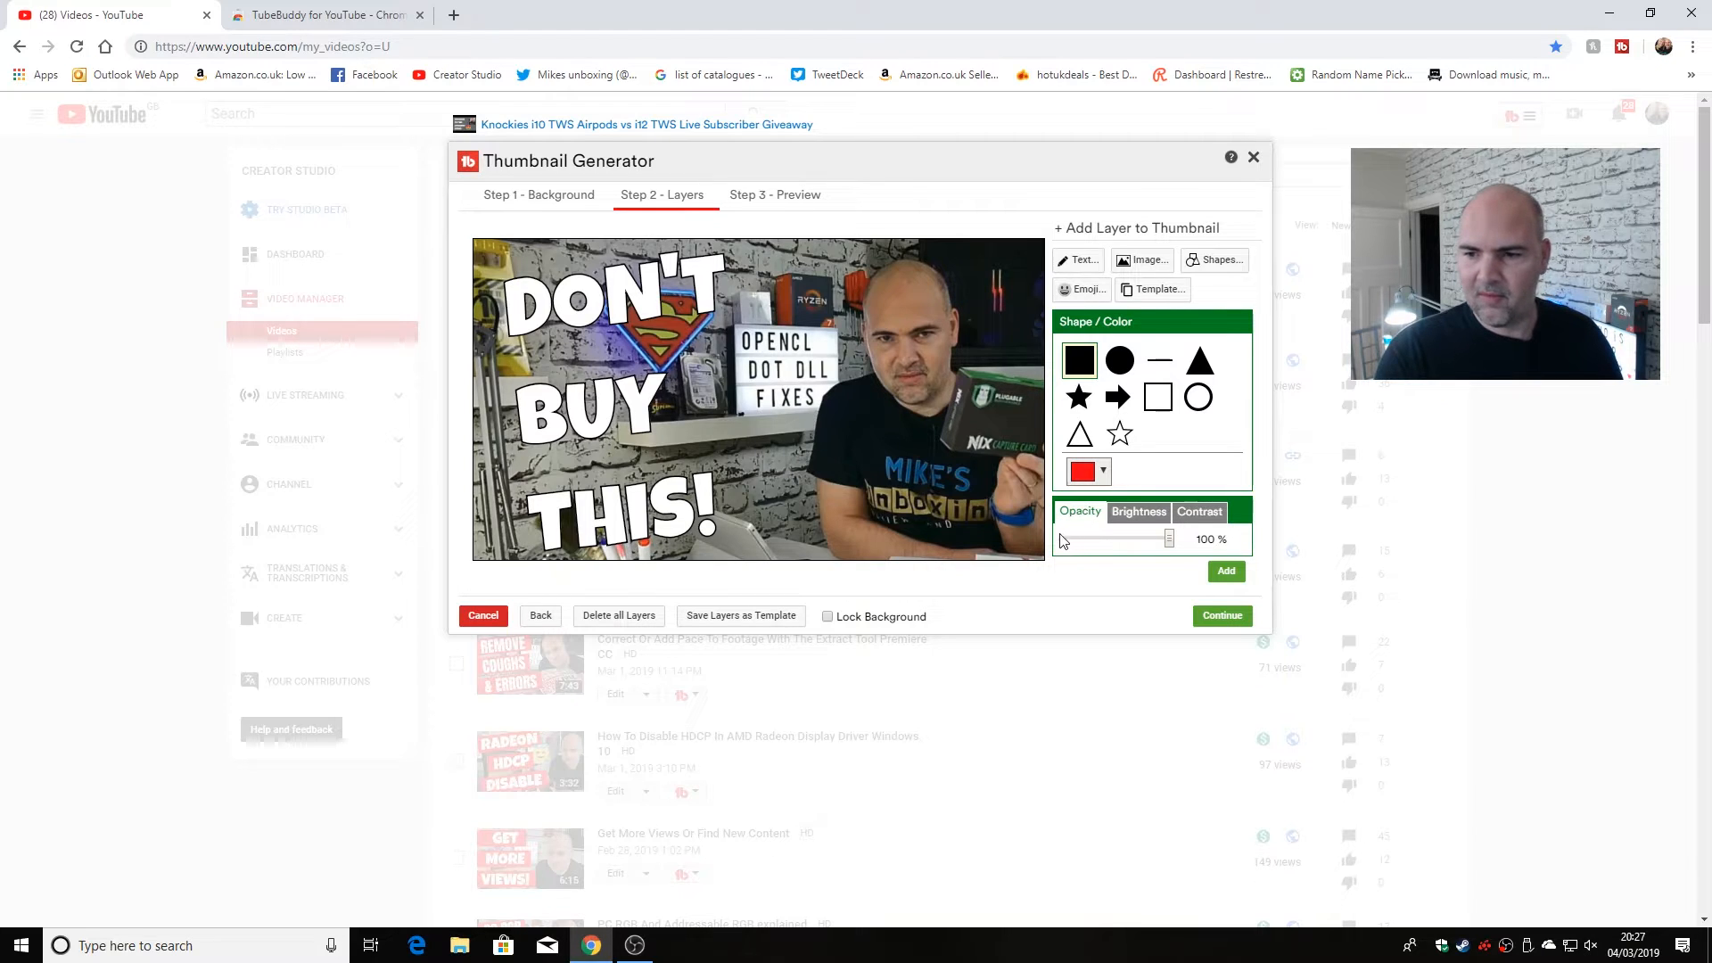
pyautogui.click(1157, 538)
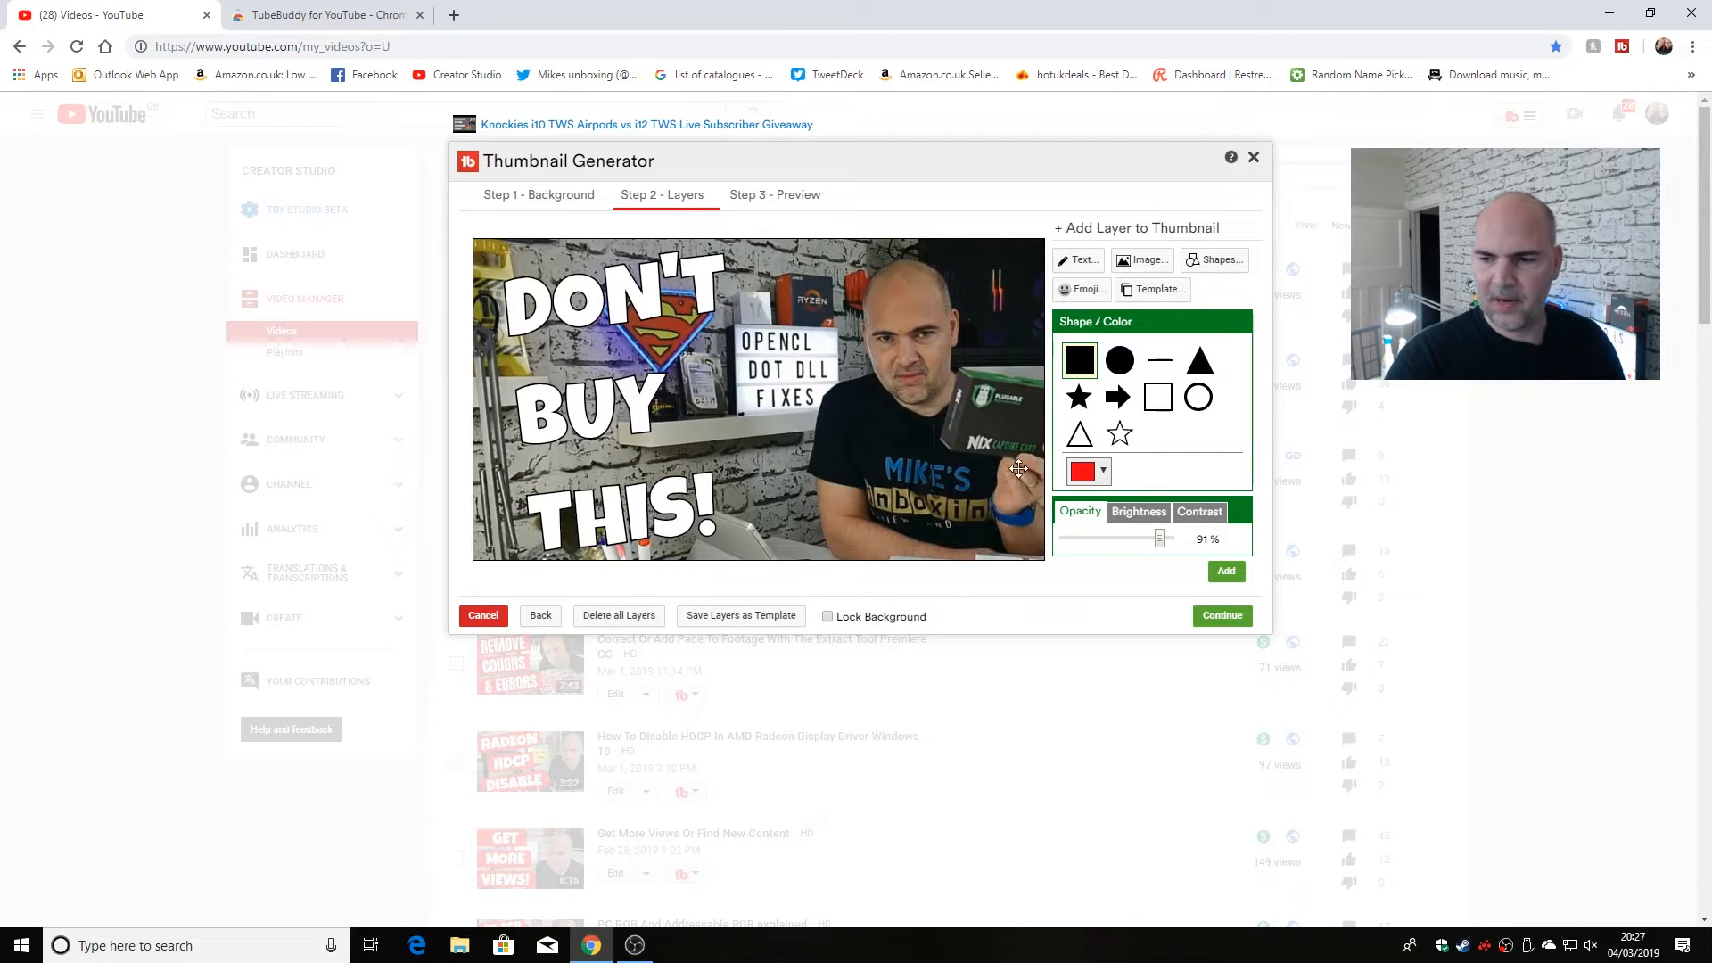
pyautogui.click(1226, 570)
# Step: Tilt the red square slightly counter-clockwise, then move and stretch it into a banner covering the word DON'T
pyautogui.moveTo(680, 383); pyautogui.dragTo(797, 379)
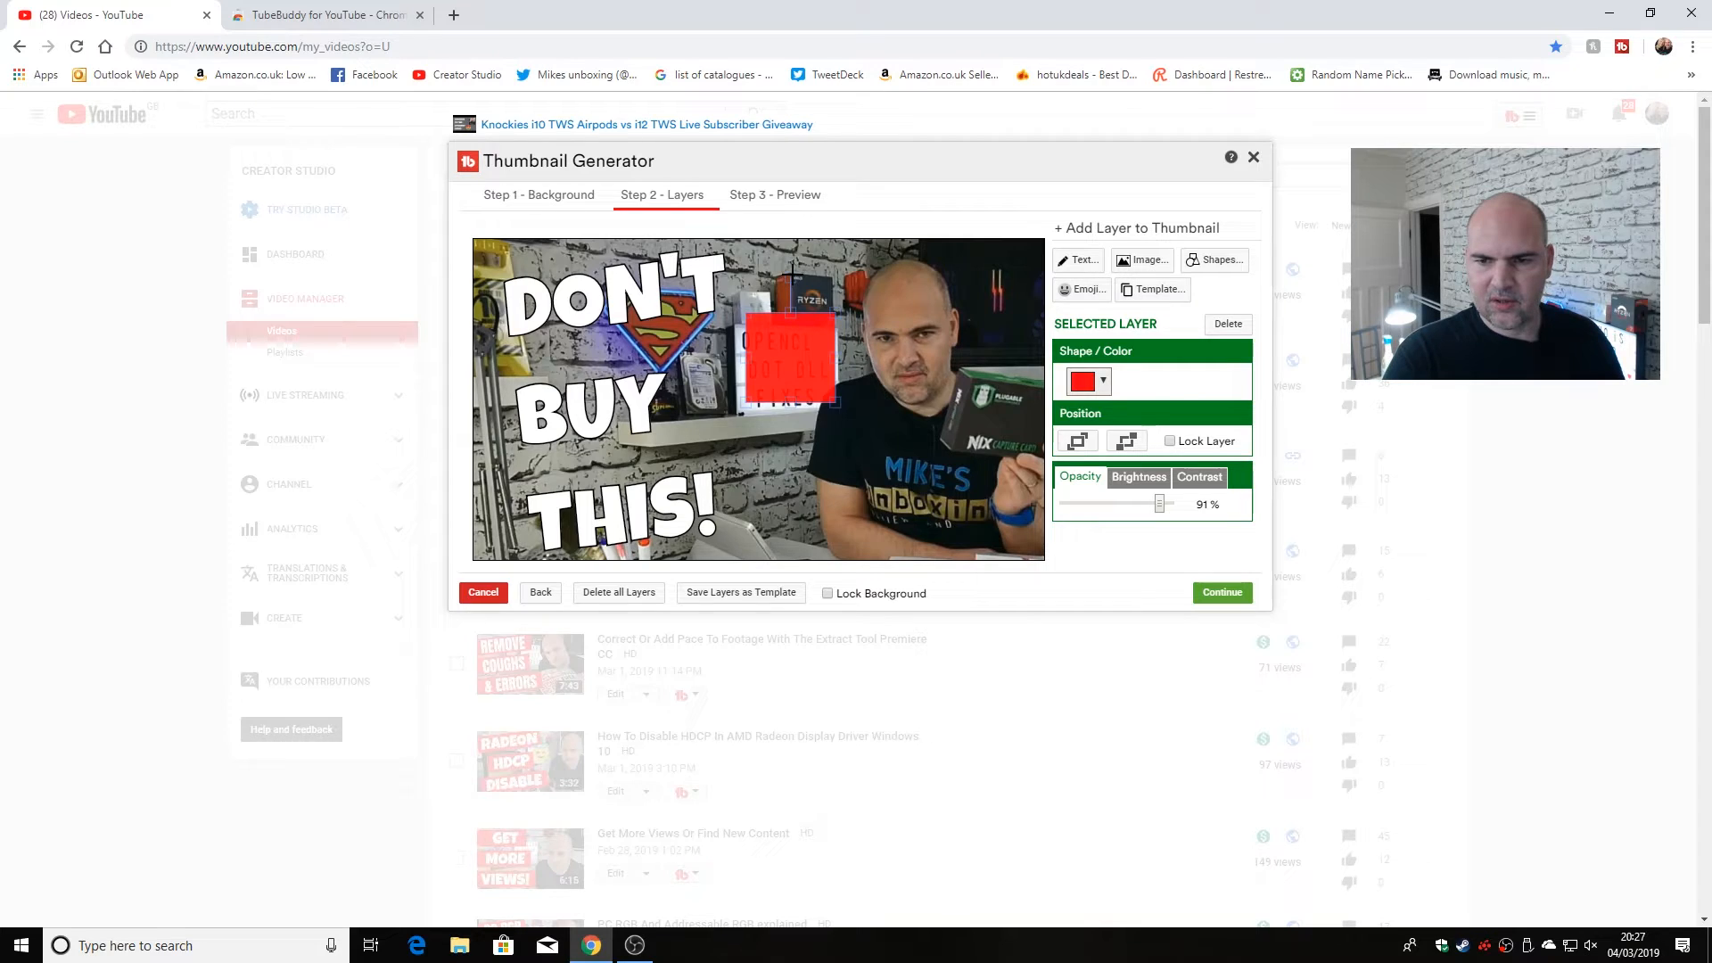
pyautogui.moveTo(792, 275); pyautogui.dragTo(782, 273)
pyautogui.moveTo(783, 350); pyautogui.dragTo(542, 308)
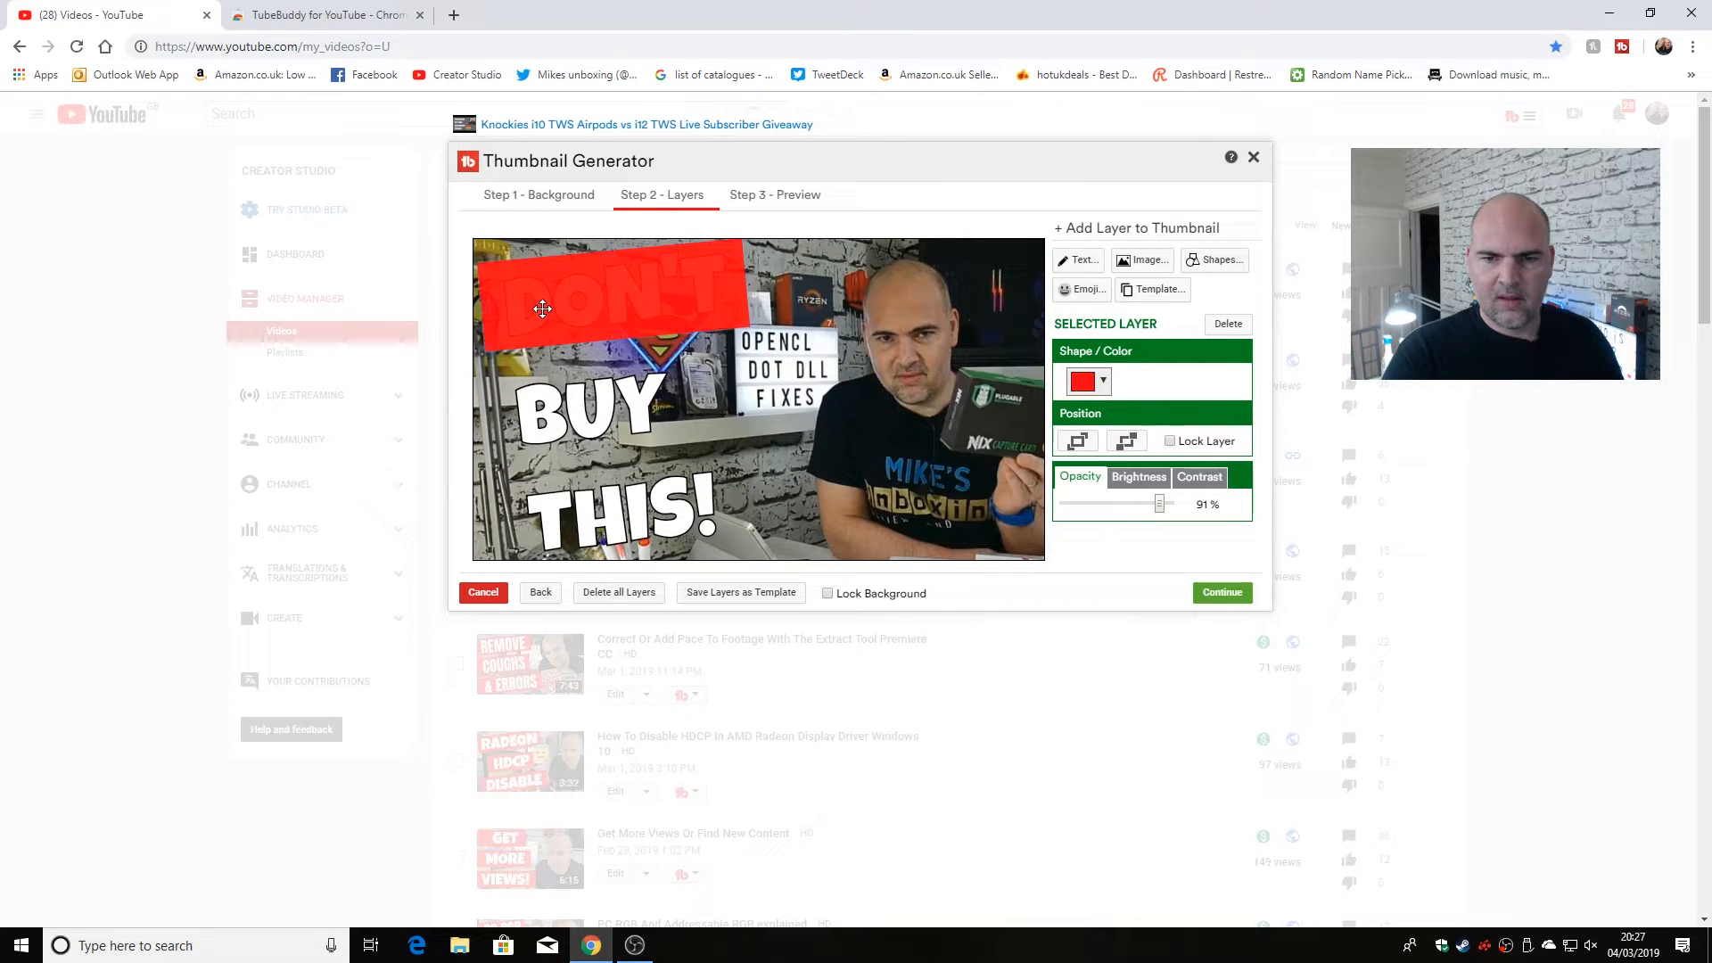
pyautogui.click(909, 392)
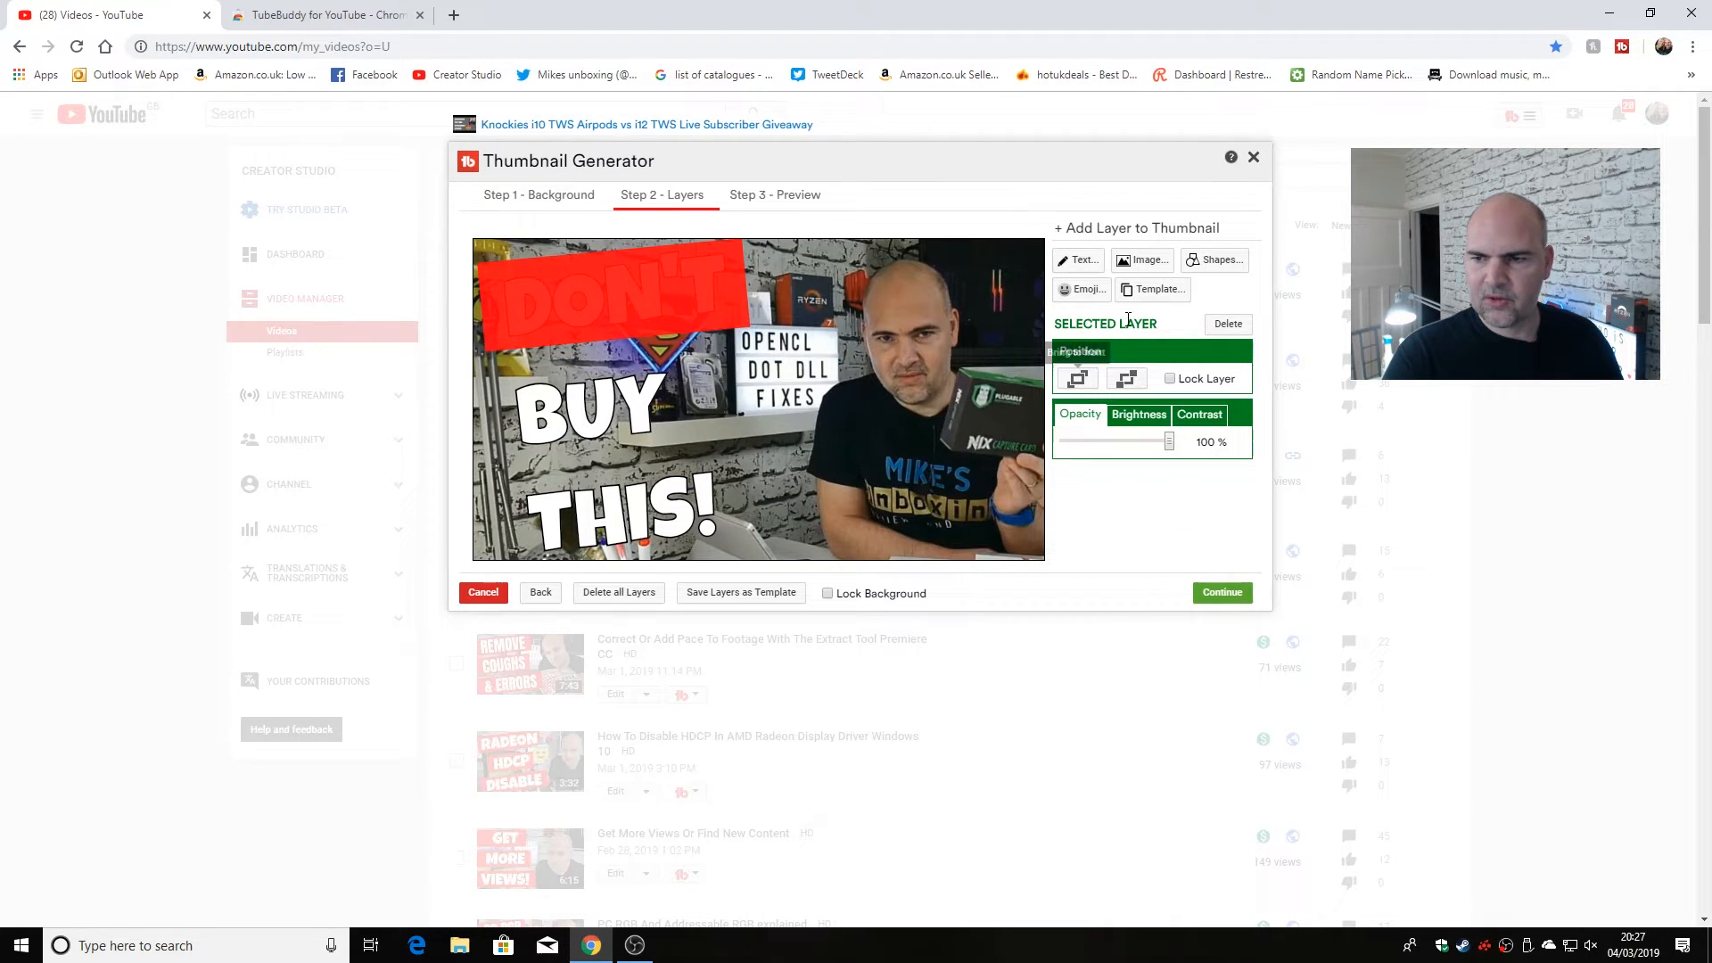
pyautogui.click(1208, 268)
pyautogui.moveTo(1167, 538); pyautogui.dragTo(1156, 539)
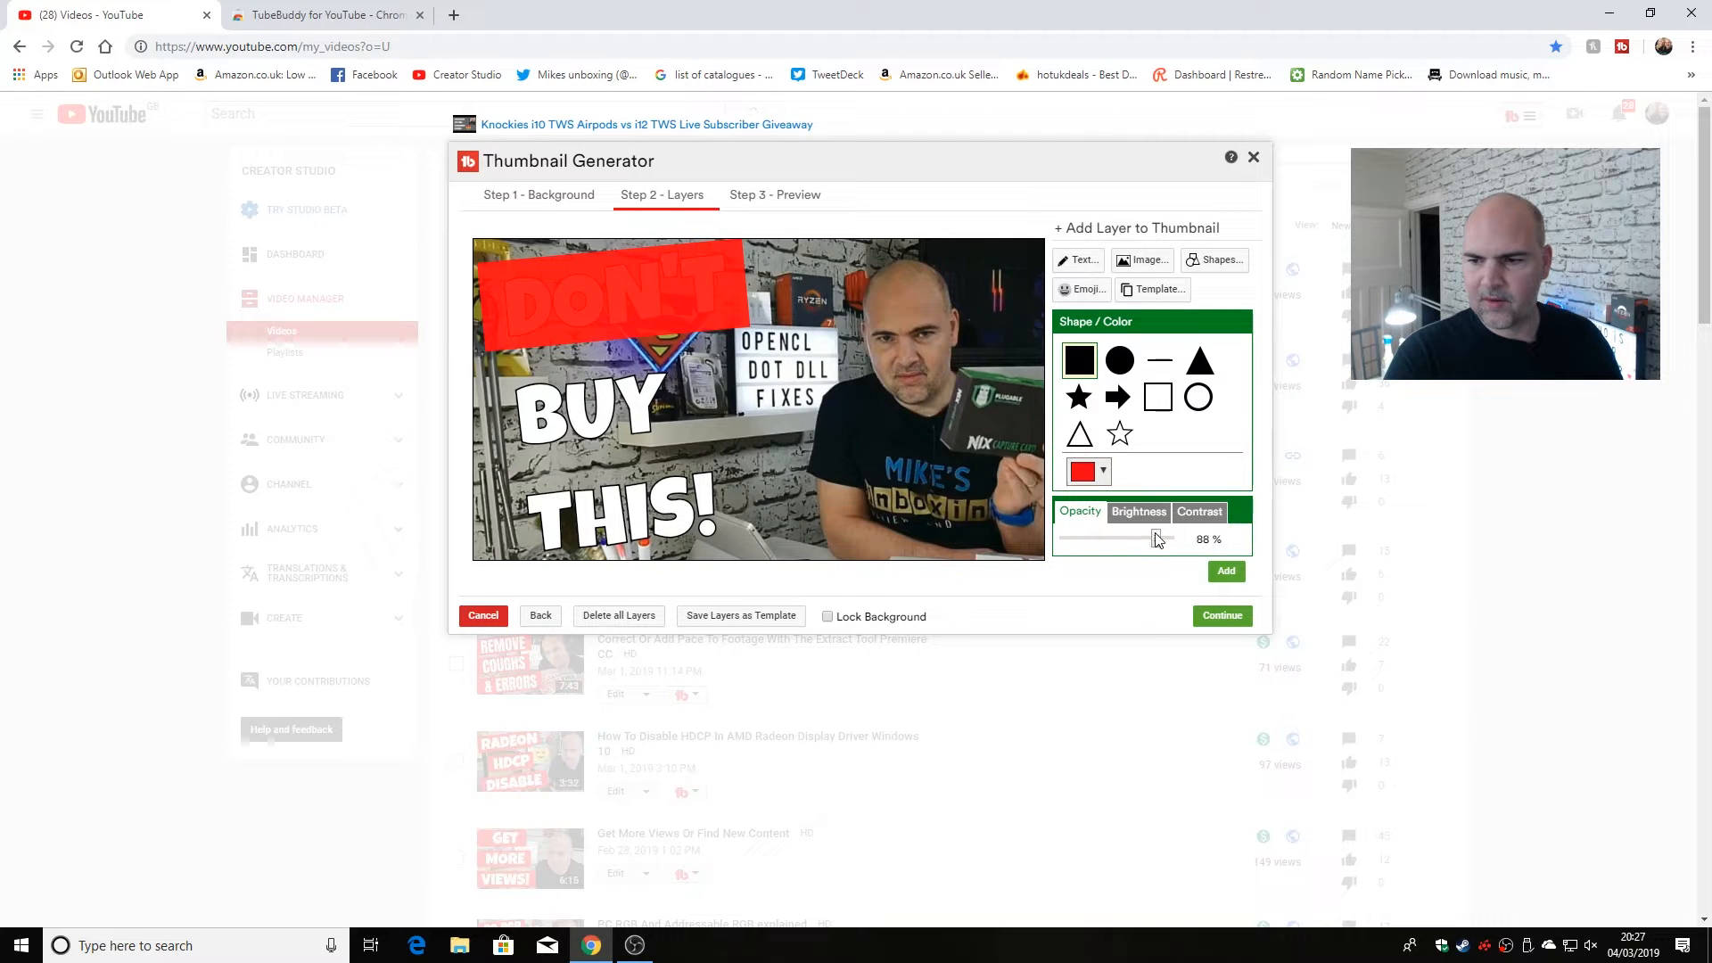
pyautogui.click(1226, 571)
pyautogui.moveTo(678, 379)
pyautogui.mouseDown()
pyautogui.moveTo(742, 378)
pyautogui.moveTo(654, 395)
pyautogui.mouseUp()
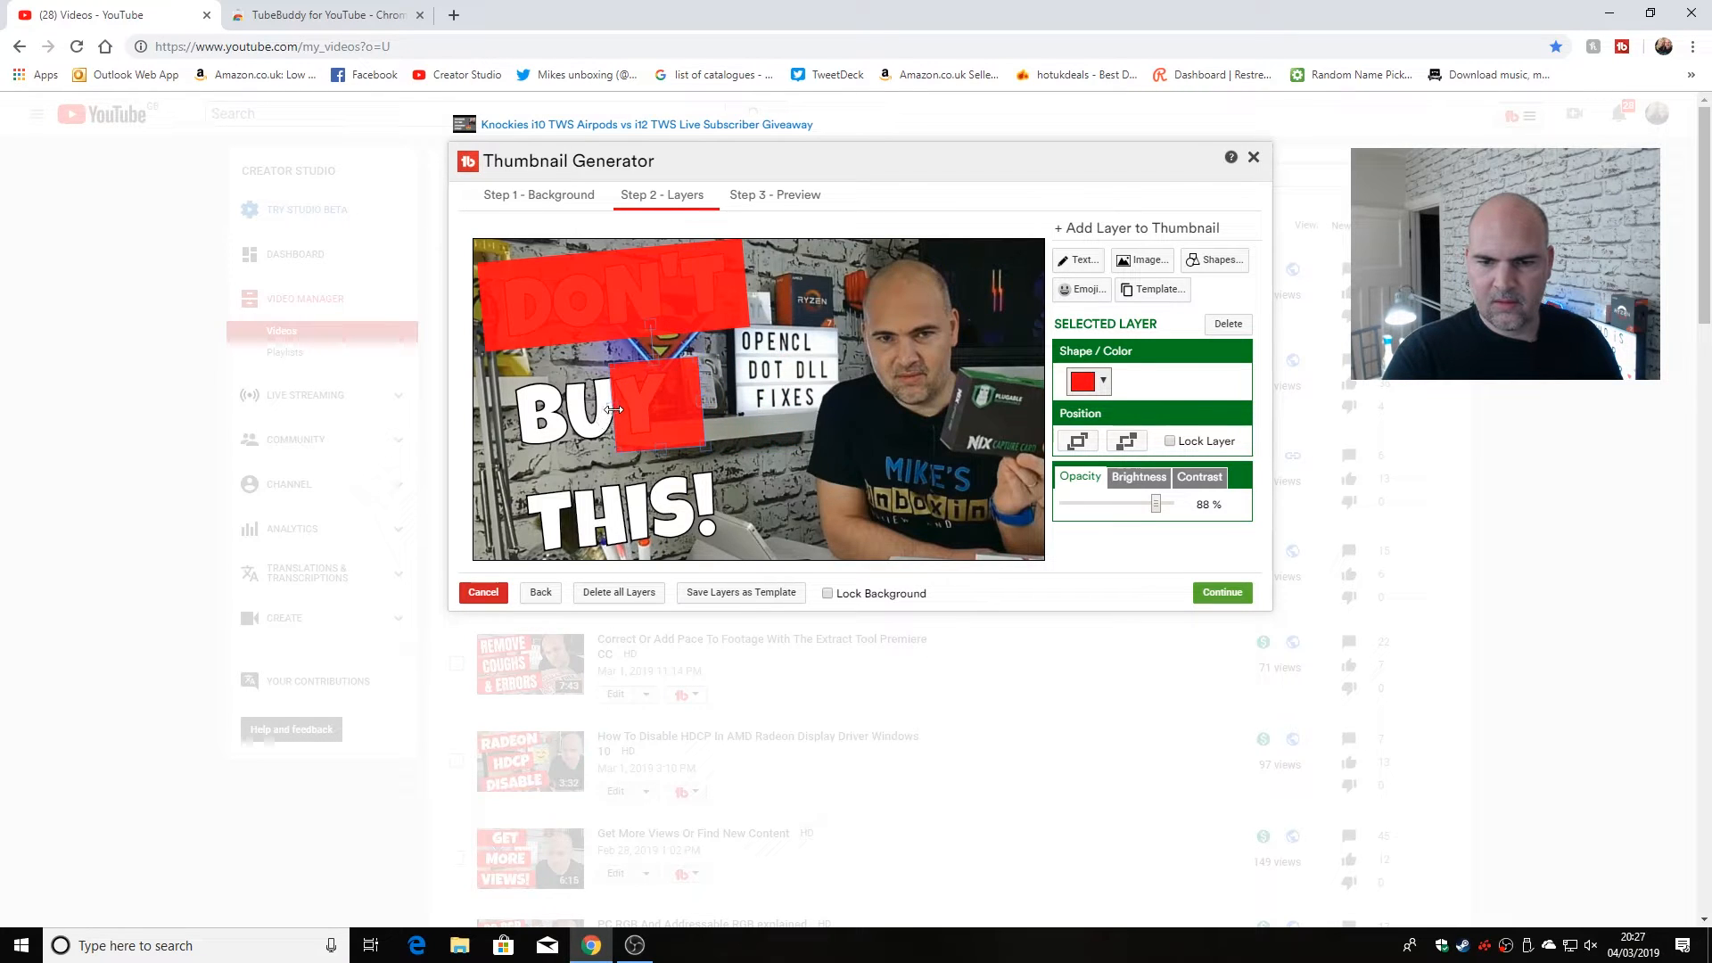
pyautogui.moveTo(615, 452); pyautogui.dragTo(504, 450)
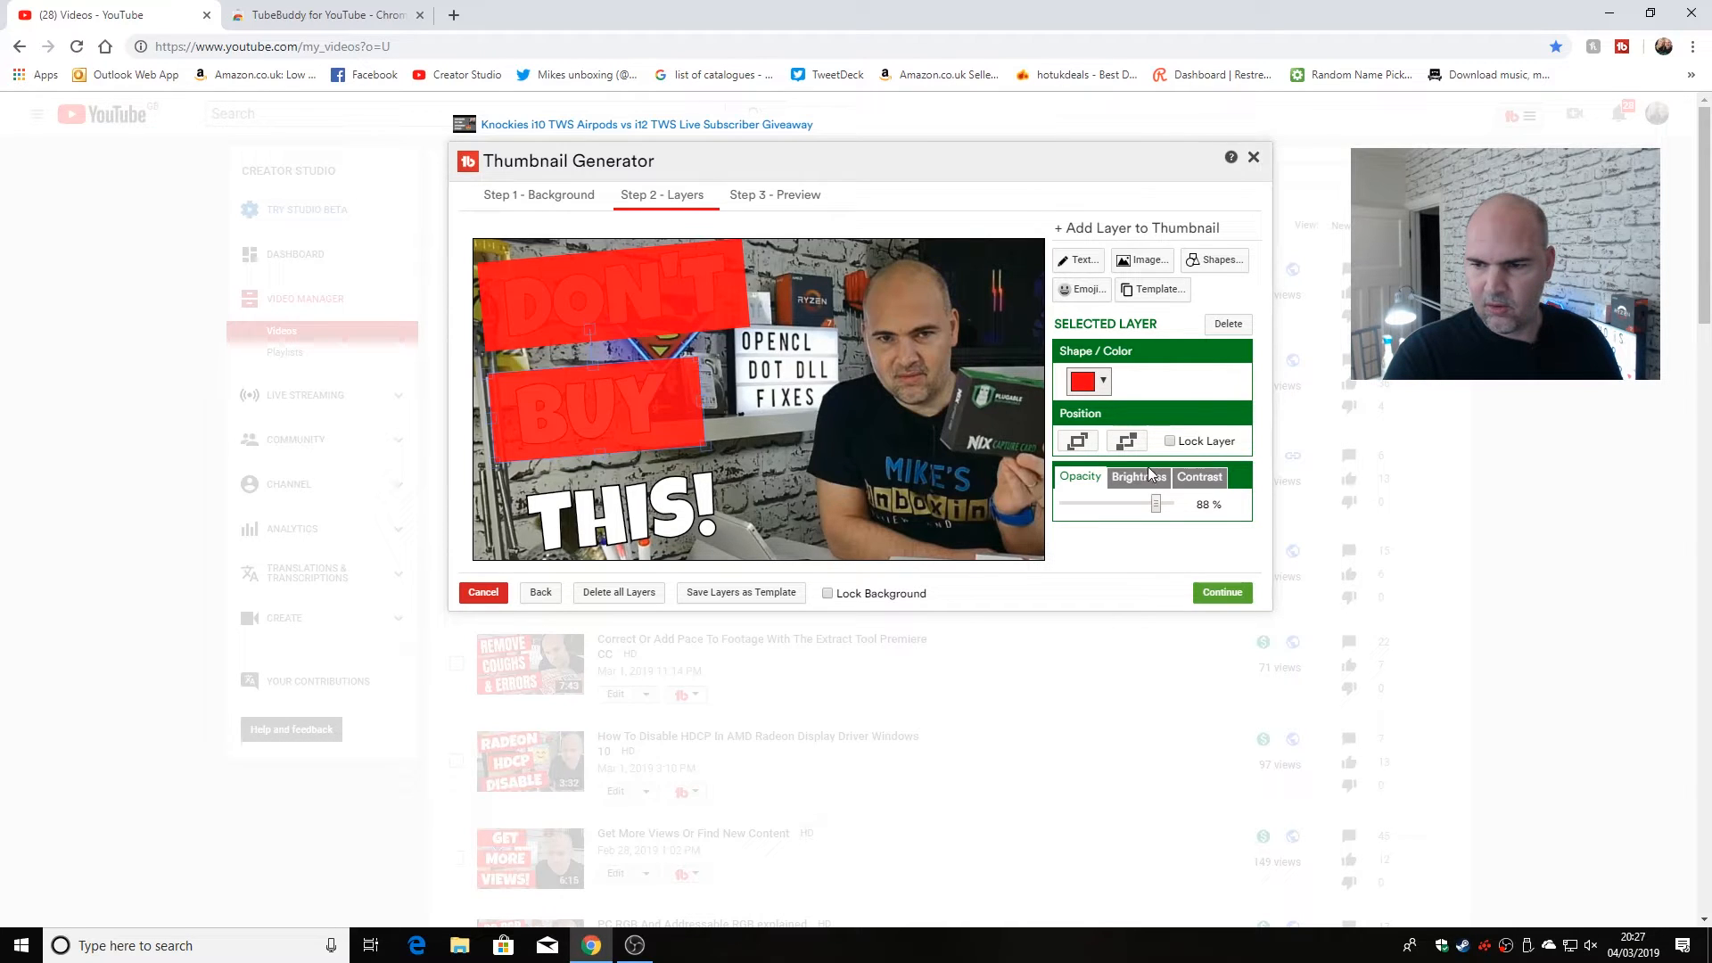
pyautogui.click(1221, 327)
# Step: Add a filled red square at 92% opacity, tilted slightly counter-clockwise and stretched into a banner covering the word BUY
pyautogui.click(1213, 259)
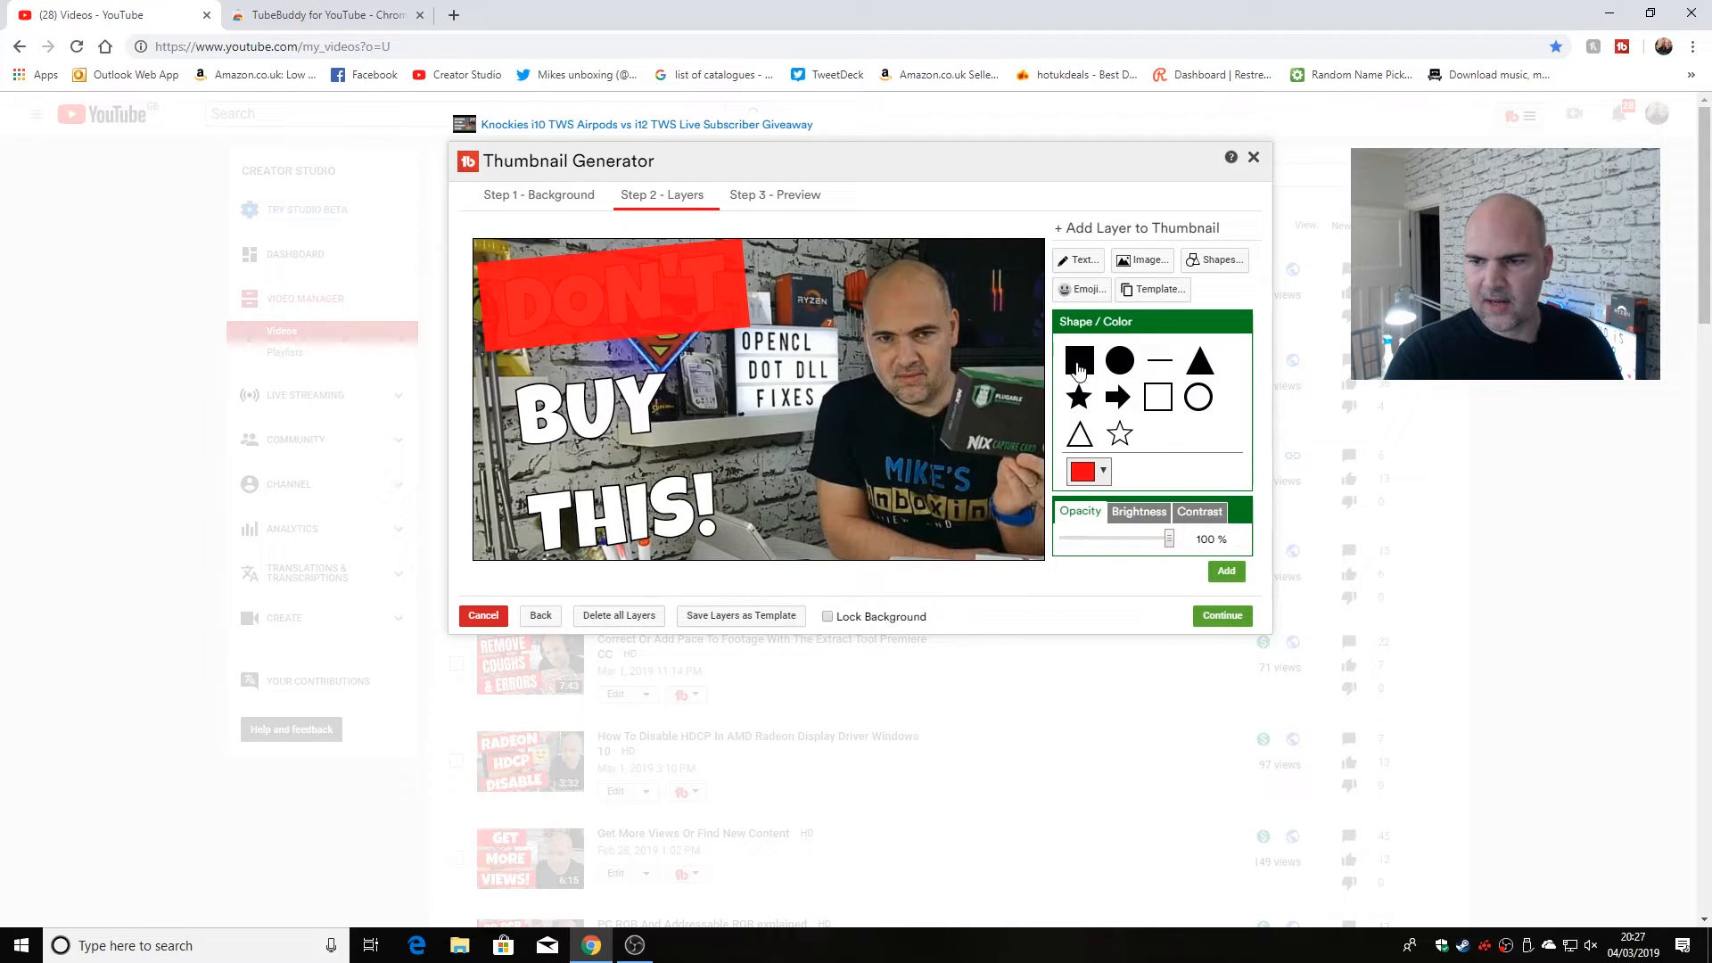
pyautogui.click(1079, 360)
pyautogui.moveTo(1169, 539); pyautogui.dragTo(1160, 538)
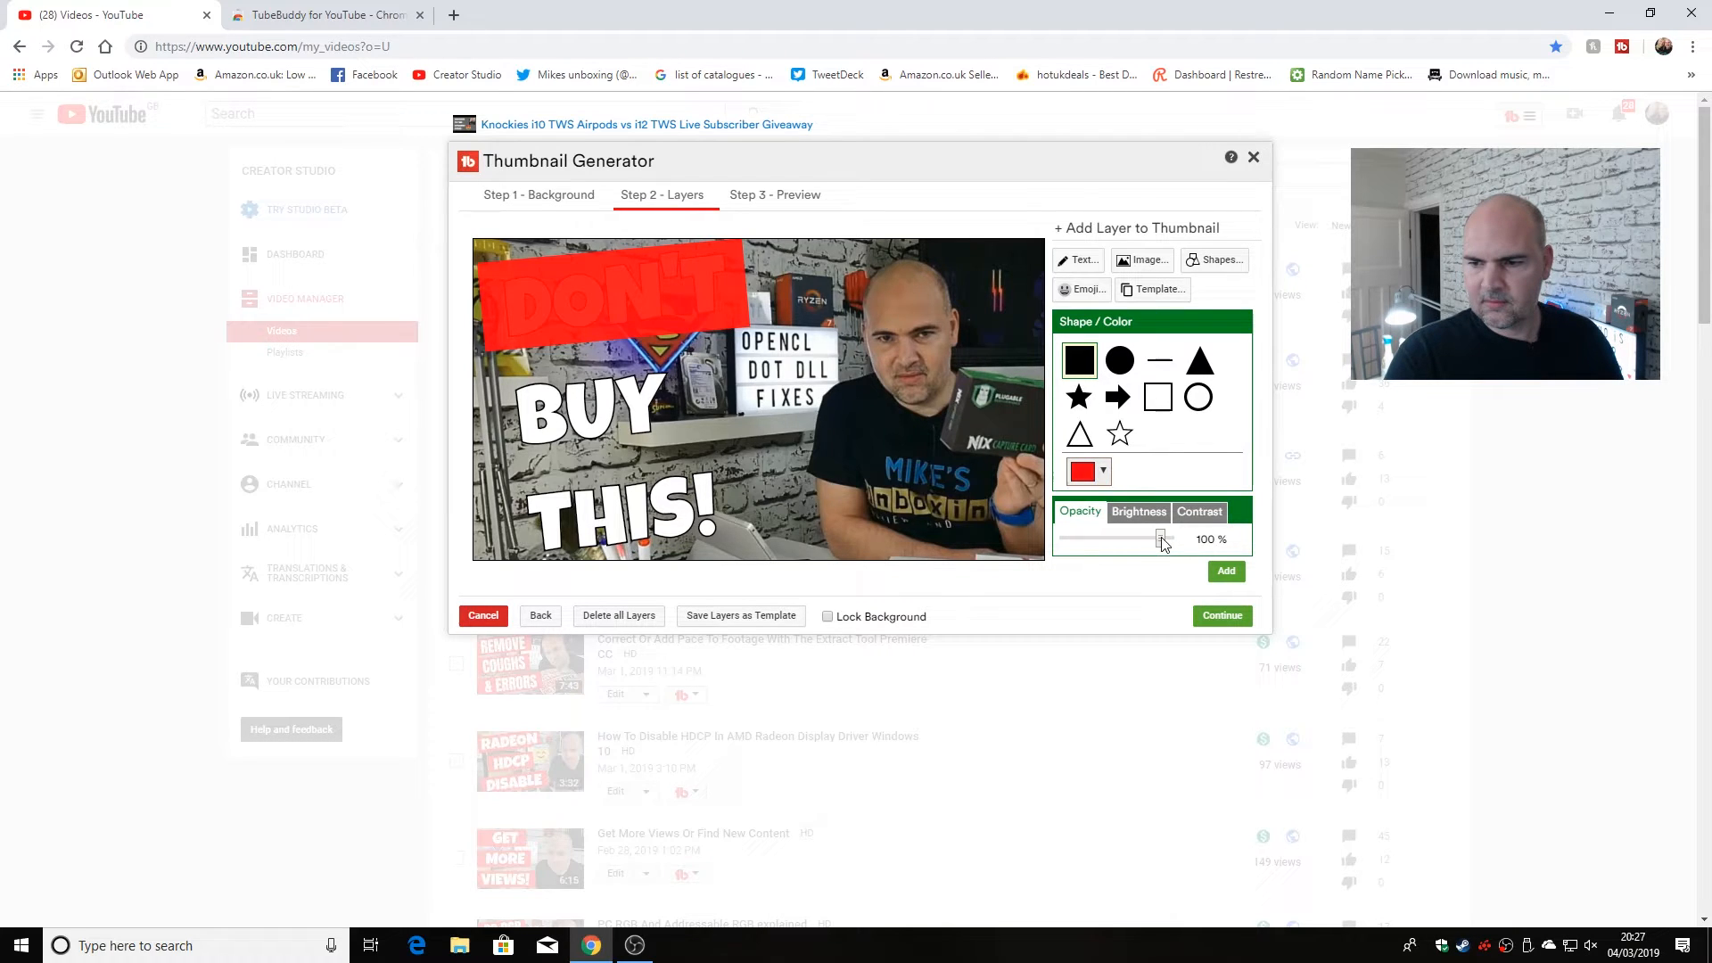
pyautogui.click(1224, 571)
pyautogui.moveTo(669, 369); pyautogui.dragTo(818, 445)
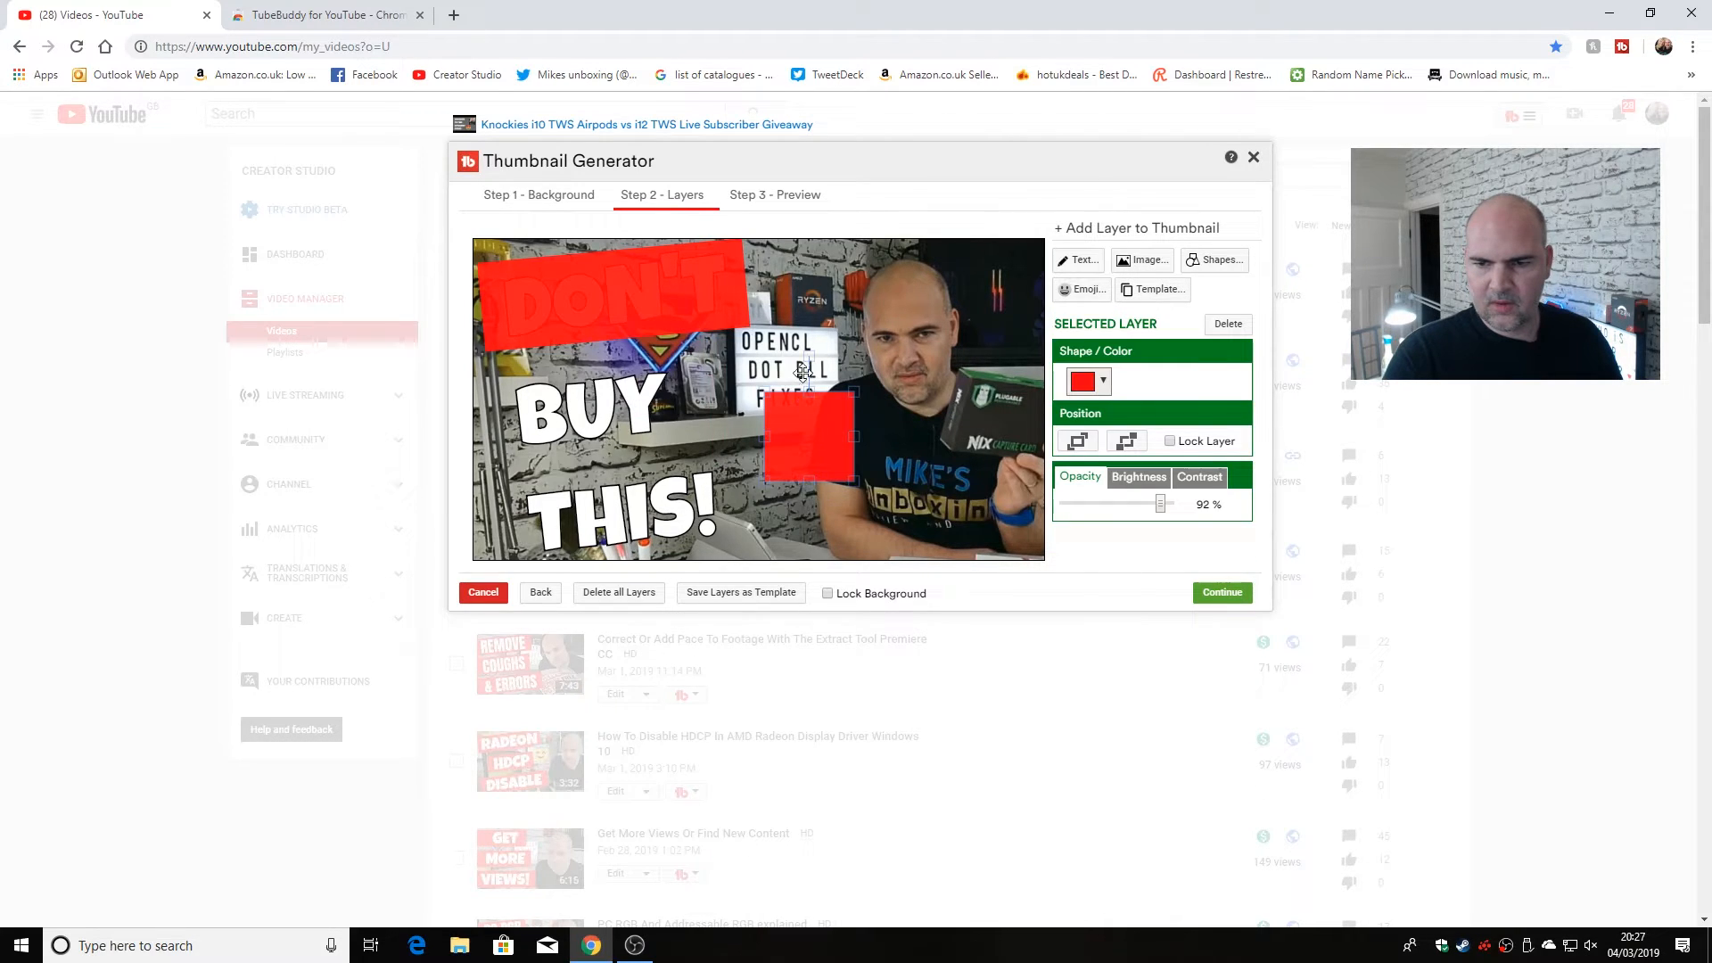
pyautogui.moveTo(805, 355); pyautogui.dragTo(795, 356)
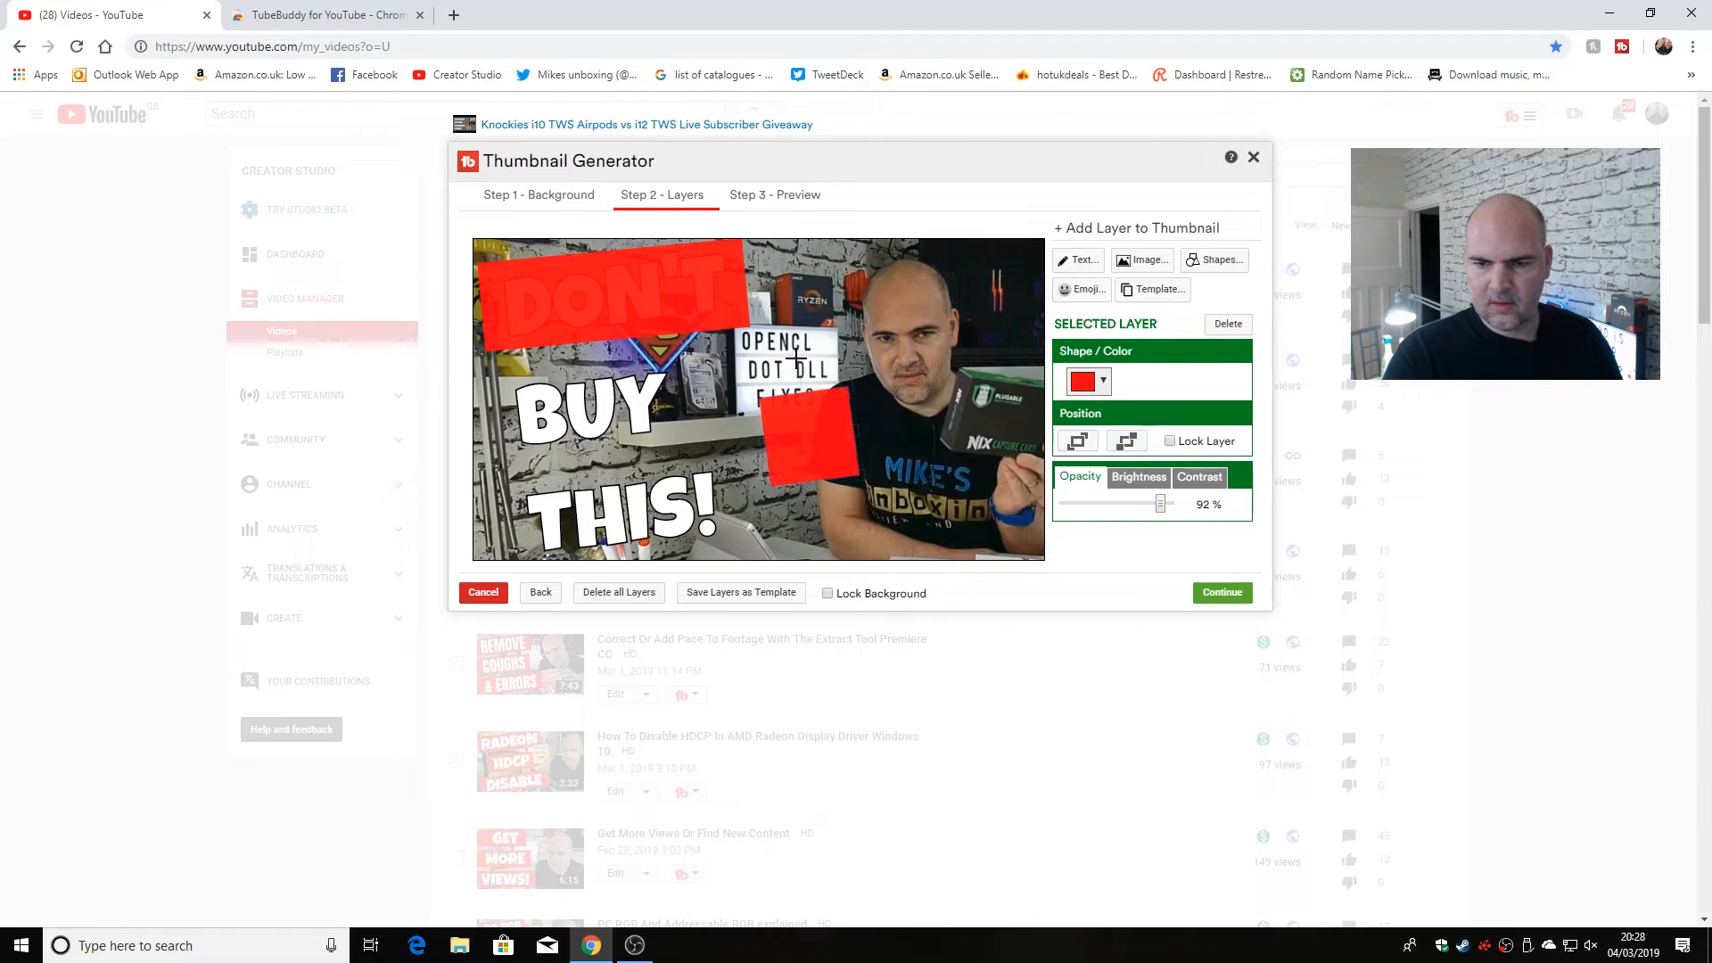
pyautogui.moveTo(820, 426); pyautogui.dragTo(495, 406)
# Step: Add another filled red square at 87% opacity, tilted slightly counter-clockwise and stretched into a banner covering the word THIS!
pyautogui.click(1211, 260)
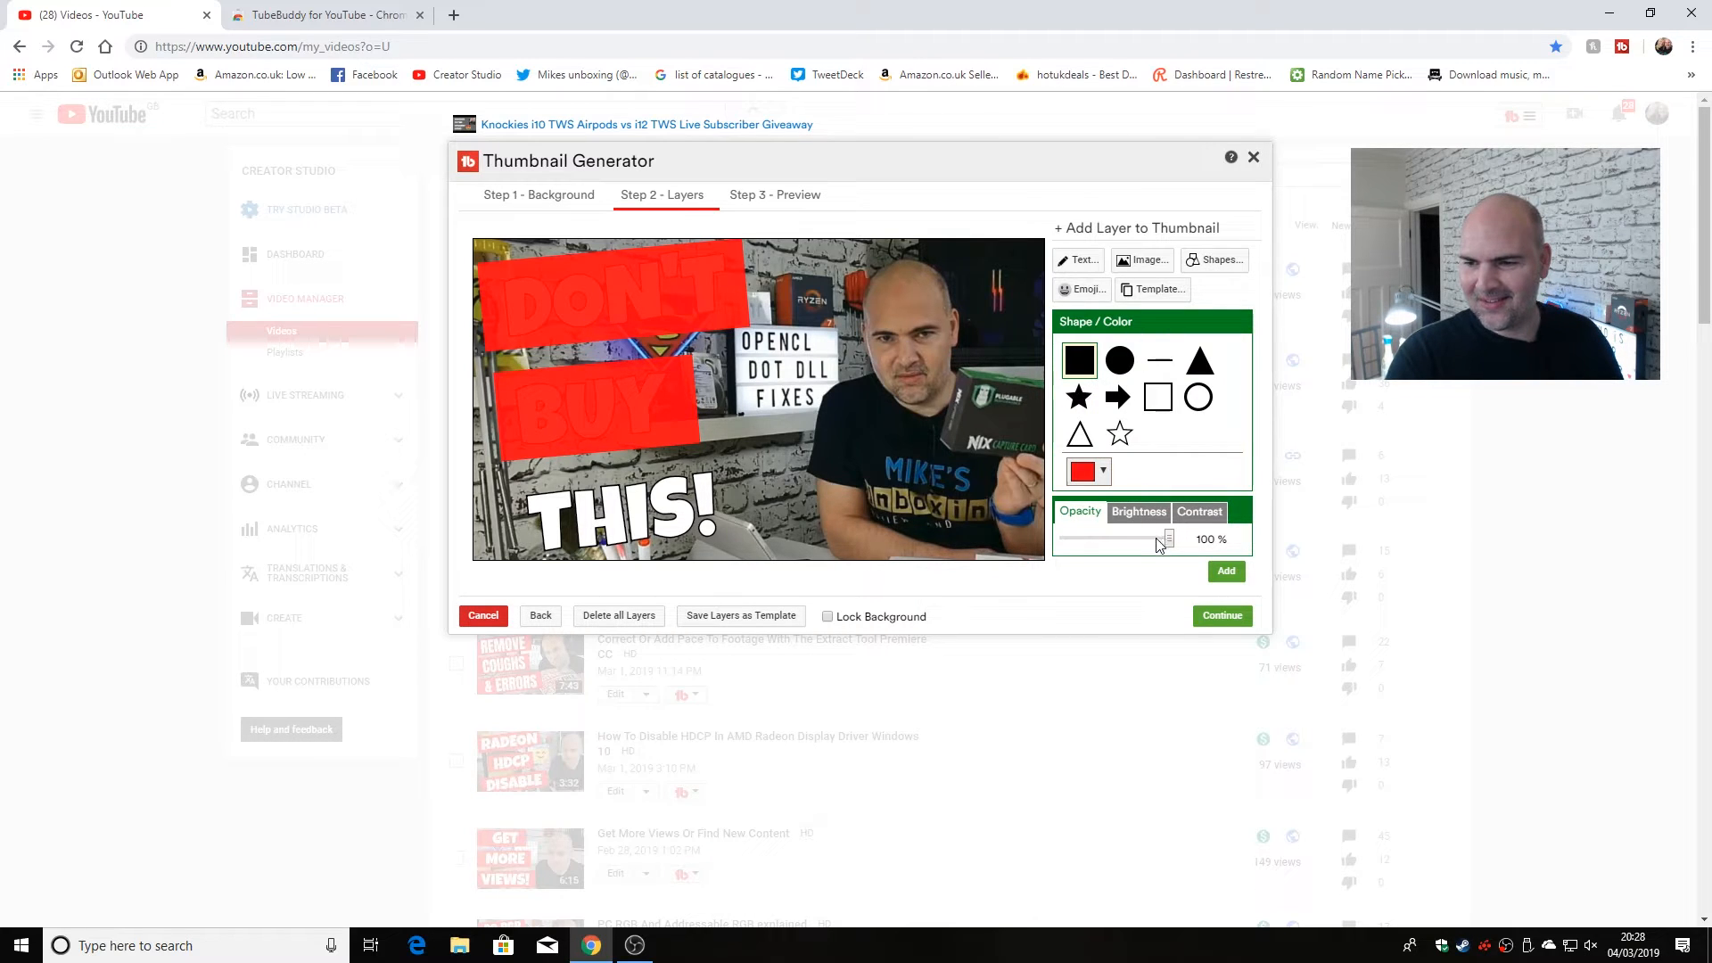
pyautogui.moveTo(1168, 540); pyautogui.dragTo(1154, 539)
pyautogui.click(1225, 571)
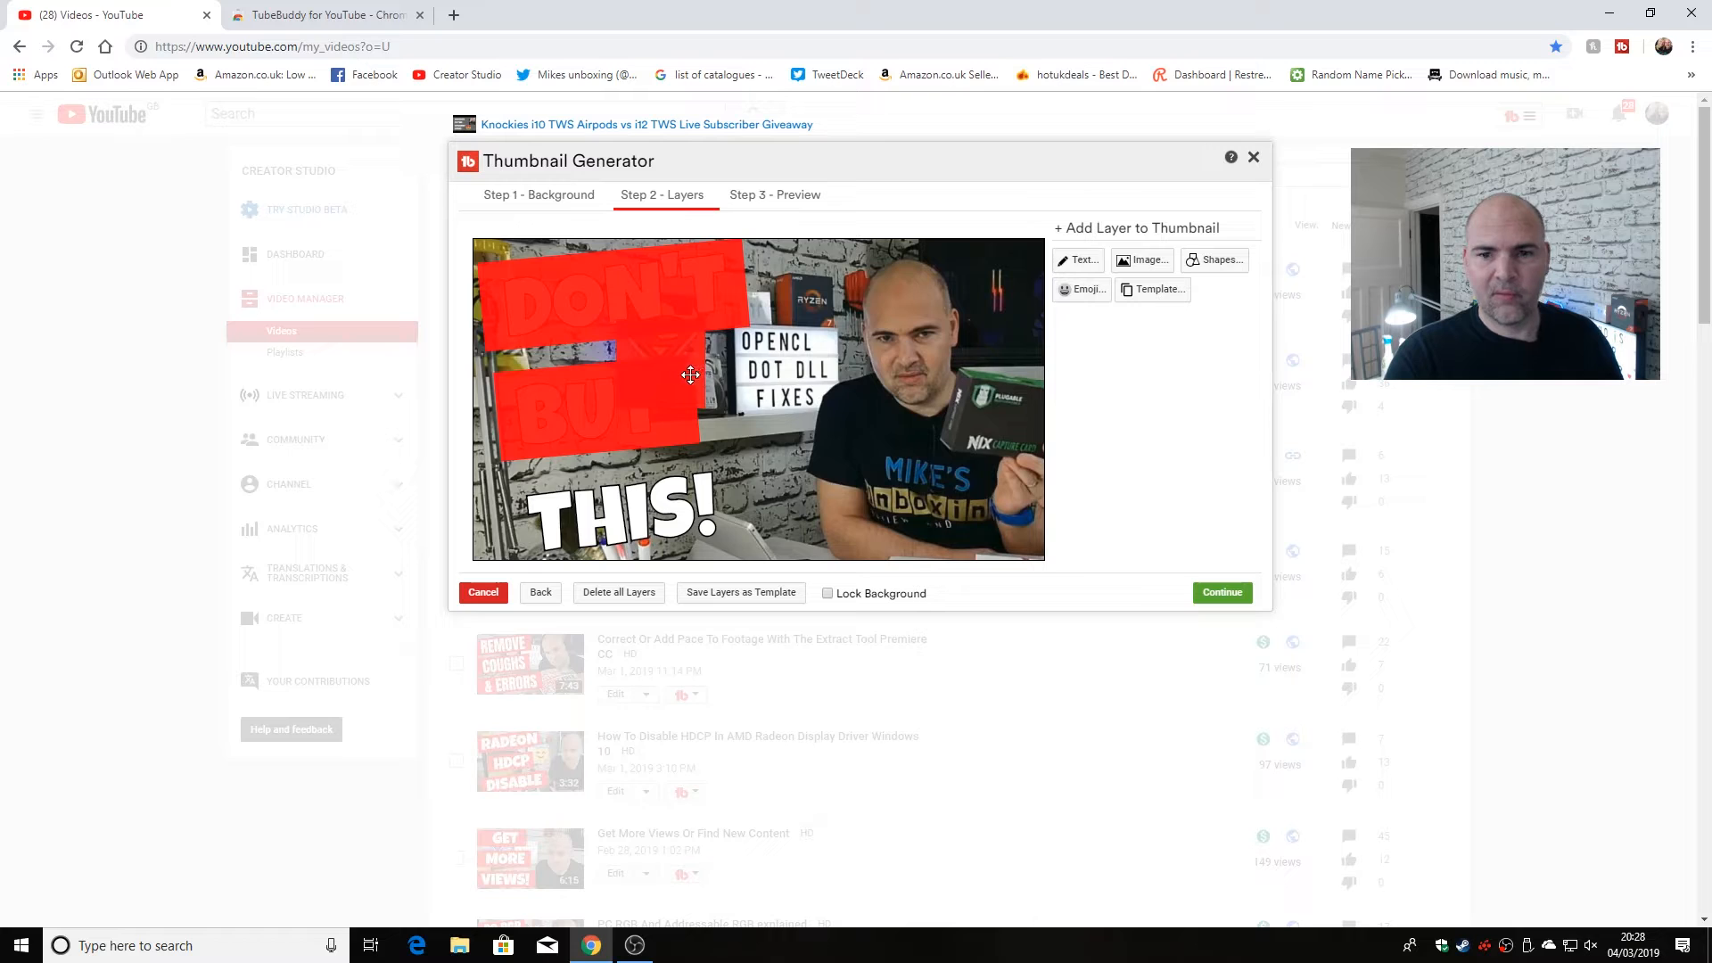
pyautogui.moveTo(664, 368); pyautogui.dragTo(795, 325)
pyautogui.moveTo(761, 400); pyautogui.dragTo(499, 521)
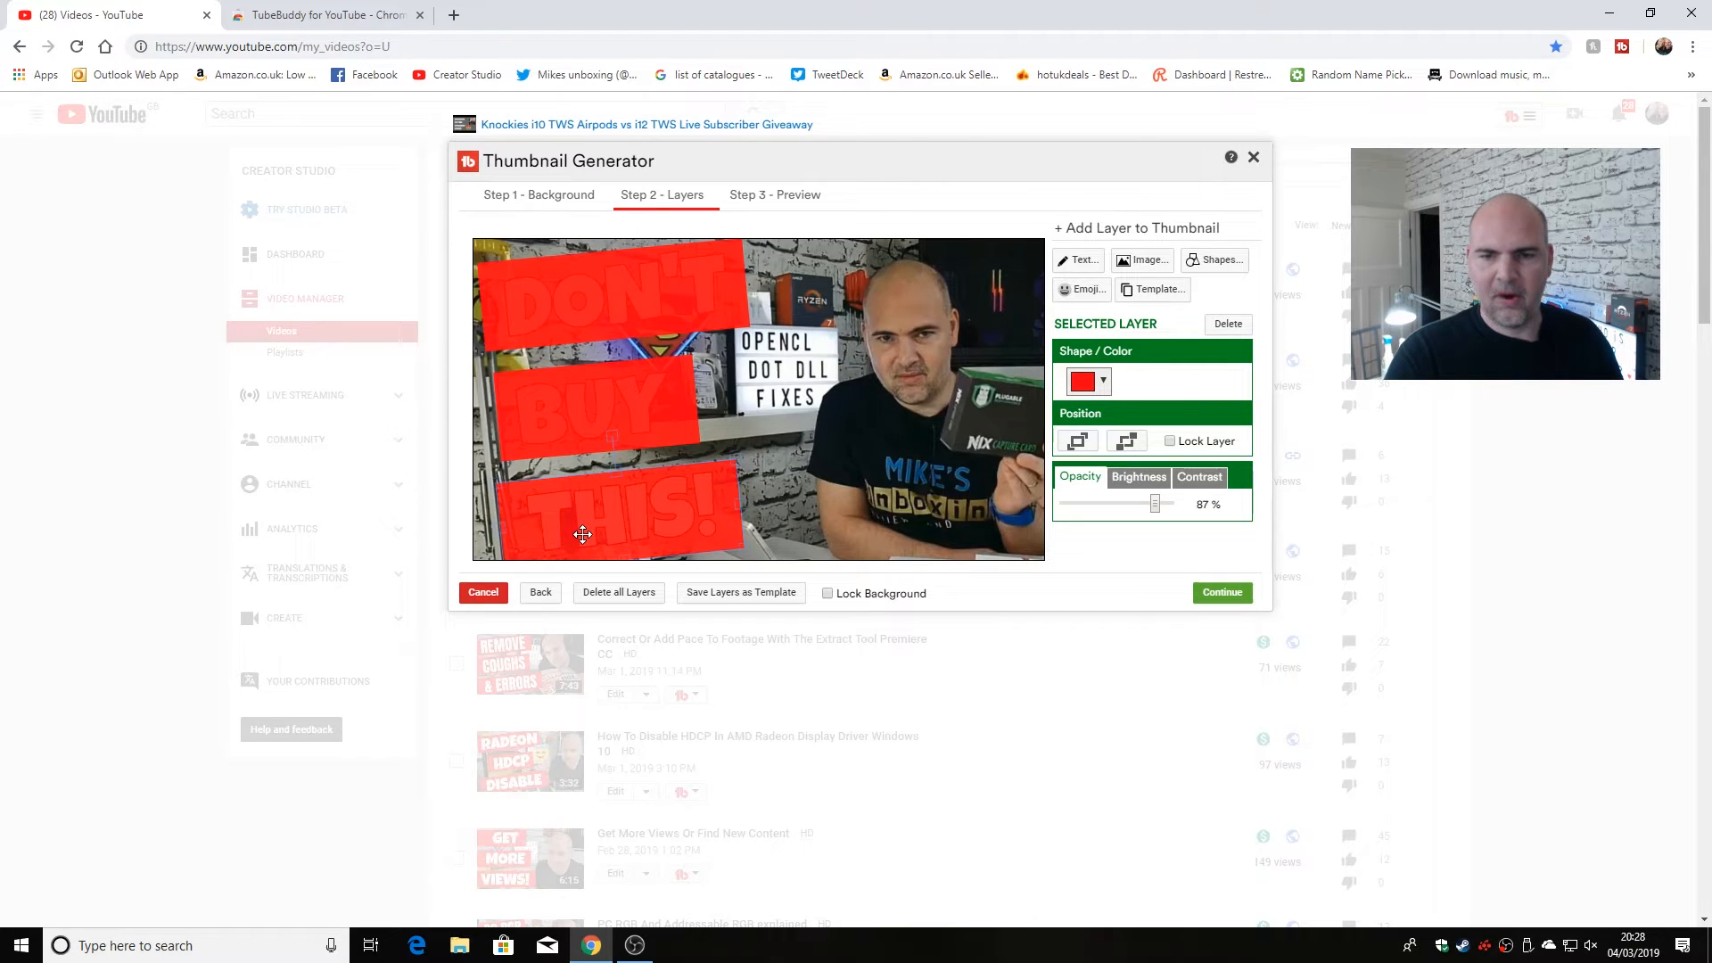
# Step: Bring the DON'T BUY THIS! text layer in front of the three red banners
pyautogui.click(558, 515)
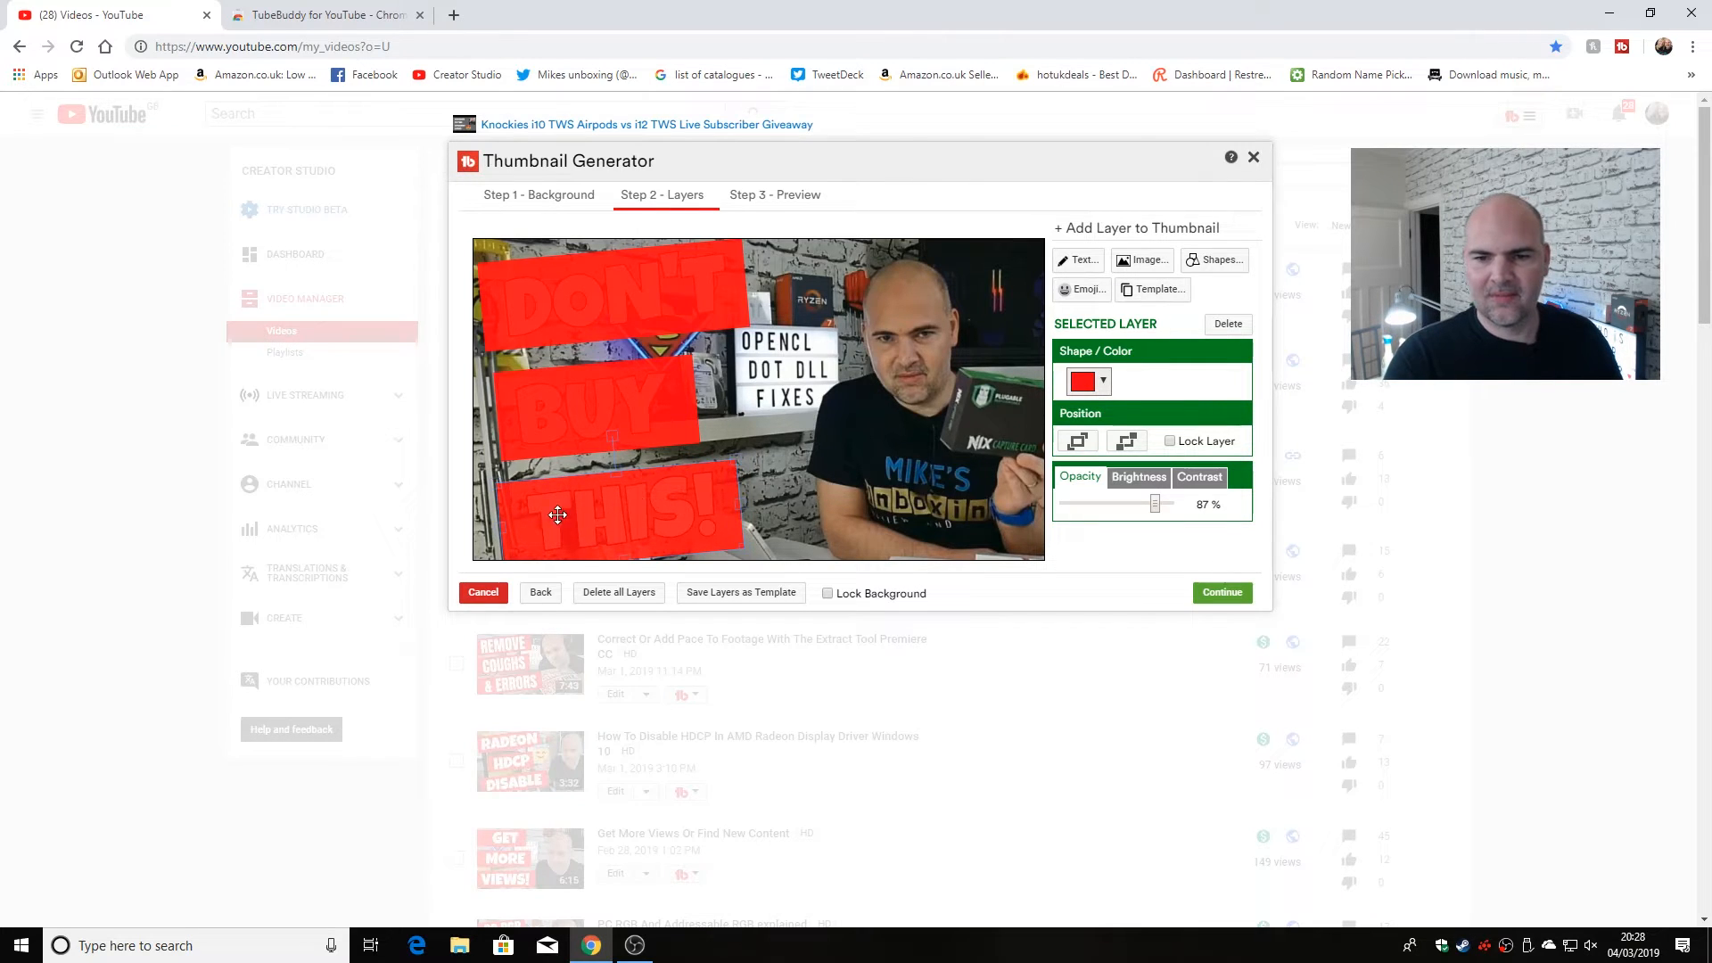
pyautogui.click(591, 352)
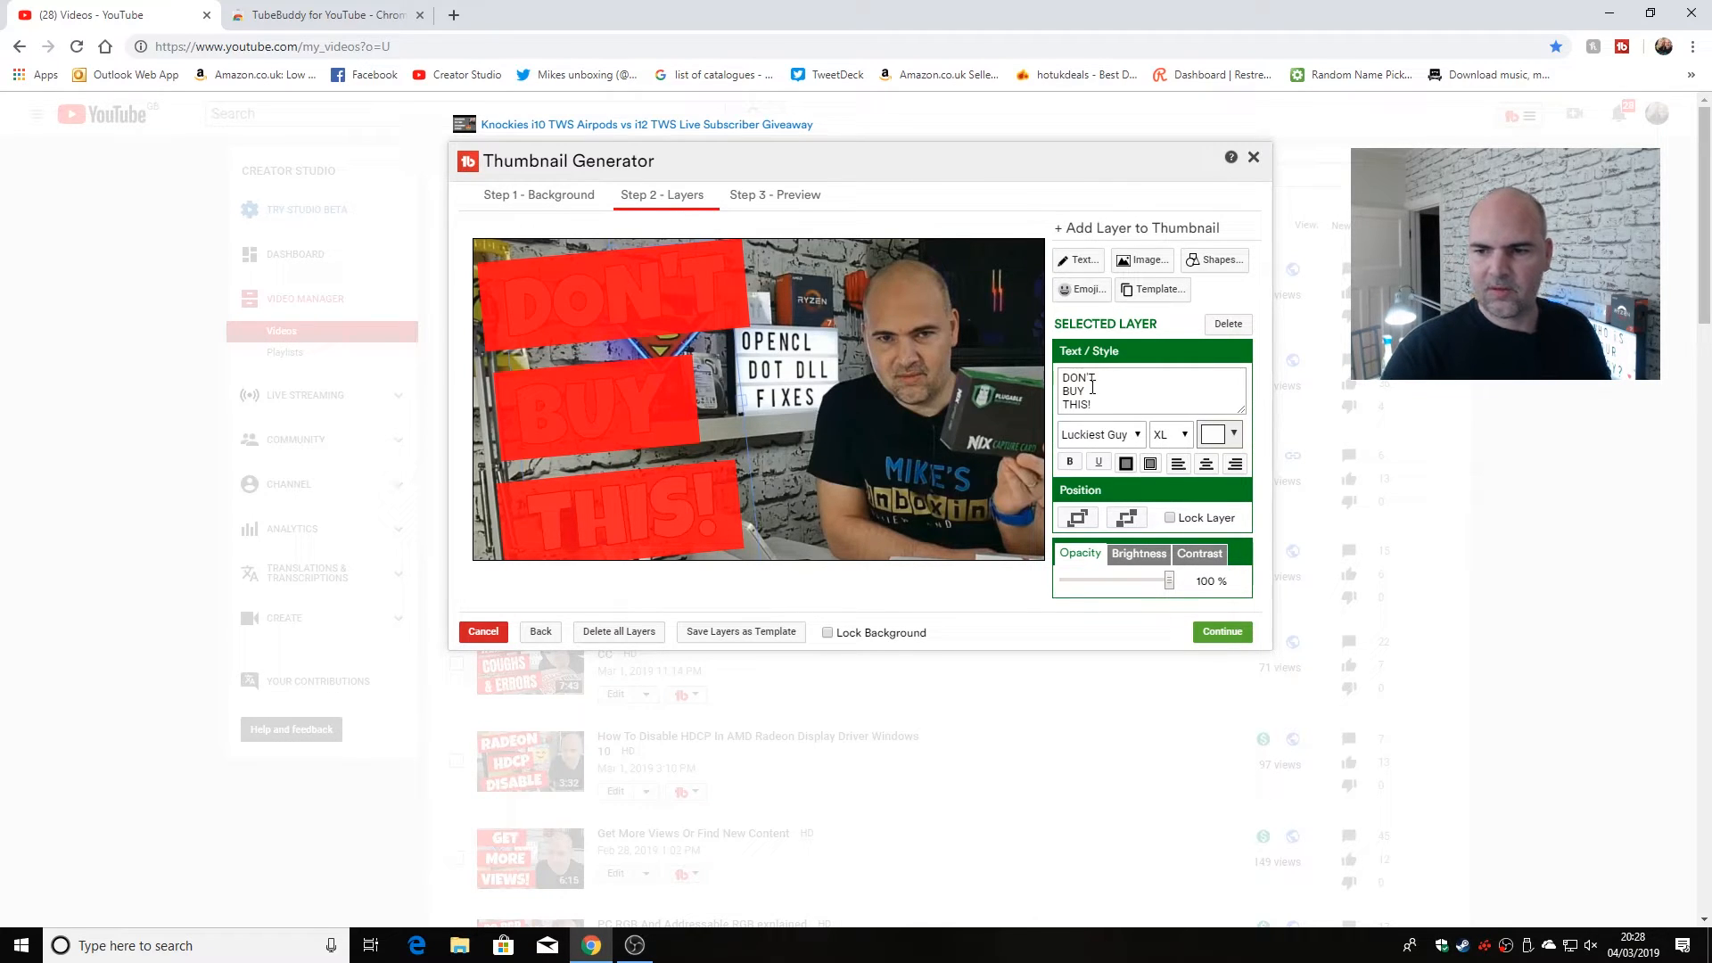
pyautogui.click(1077, 520)
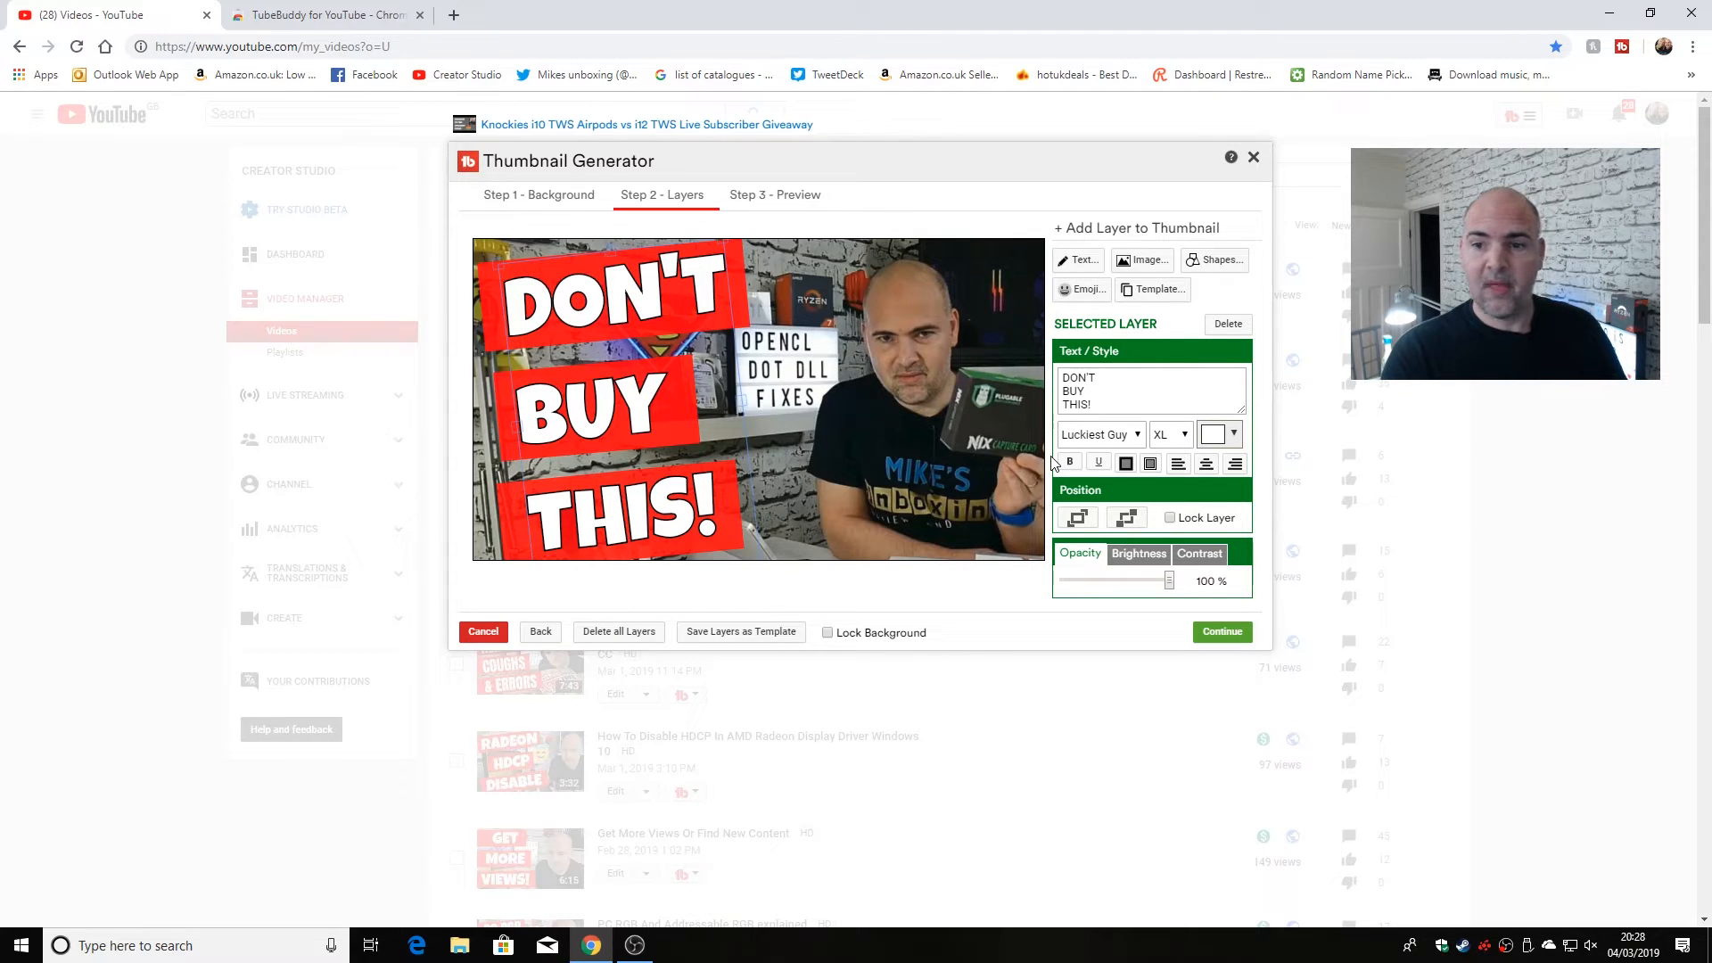
# Step: Add the red angry-face emoji and place it between the BUY banner and the presenter, over the lightbox sign
pyautogui.click(1075, 291)
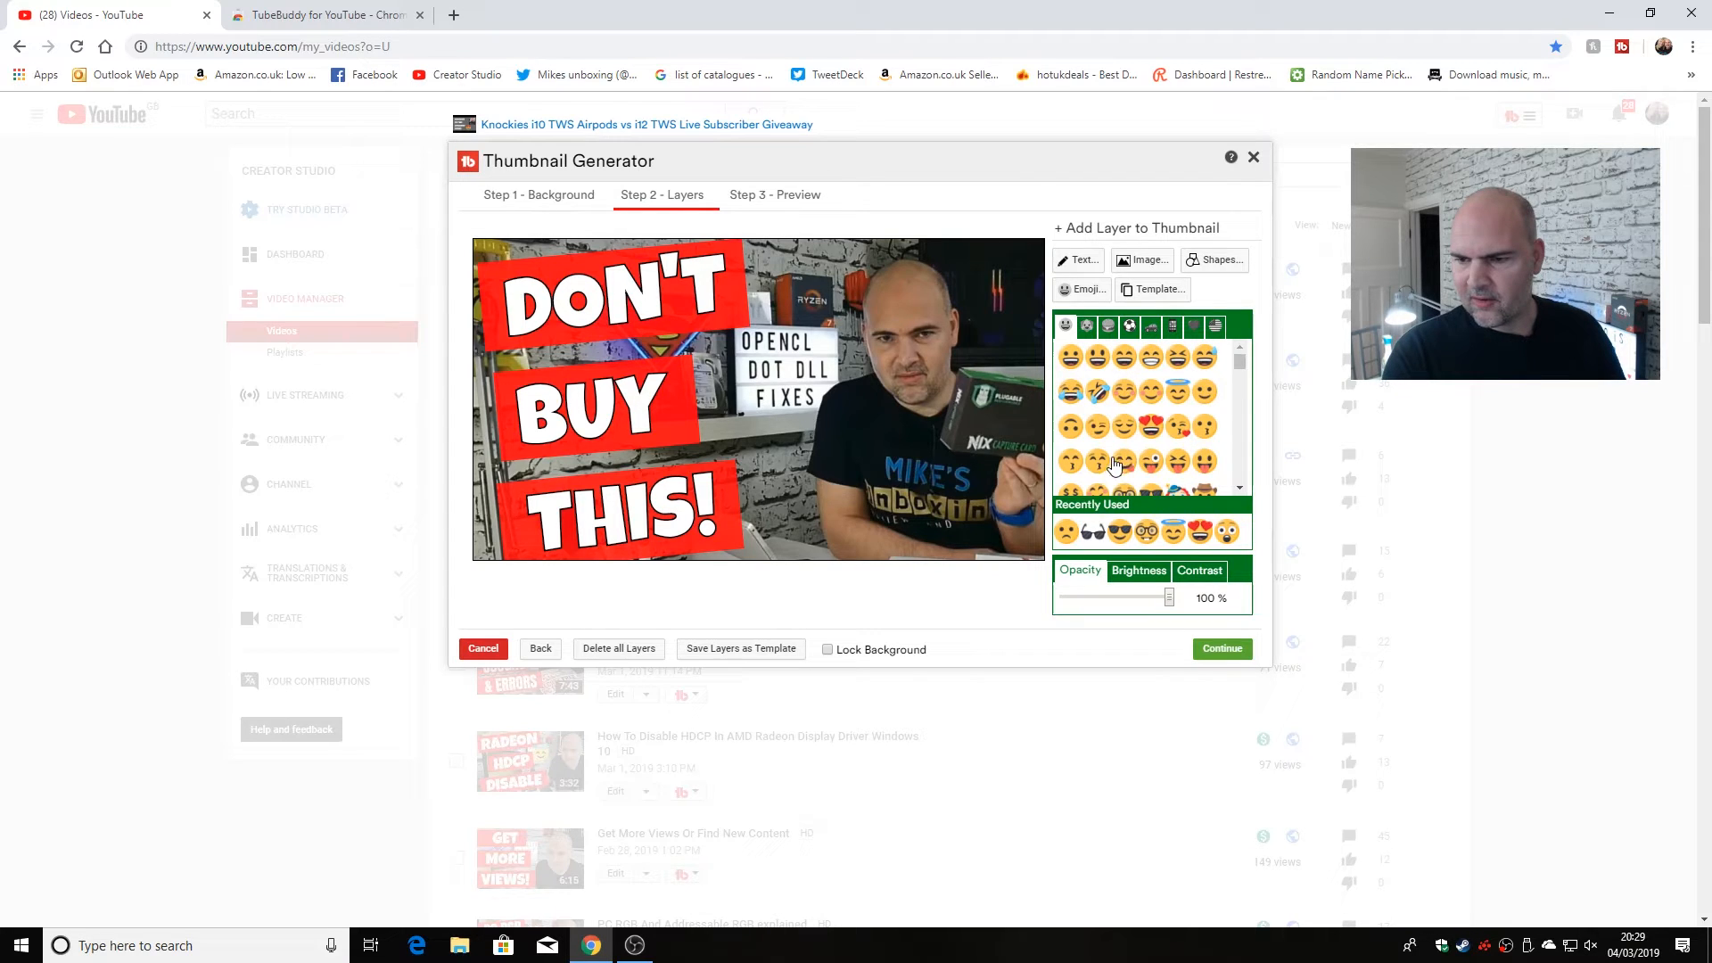
pyautogui.scroll(-2, 1119, 456)
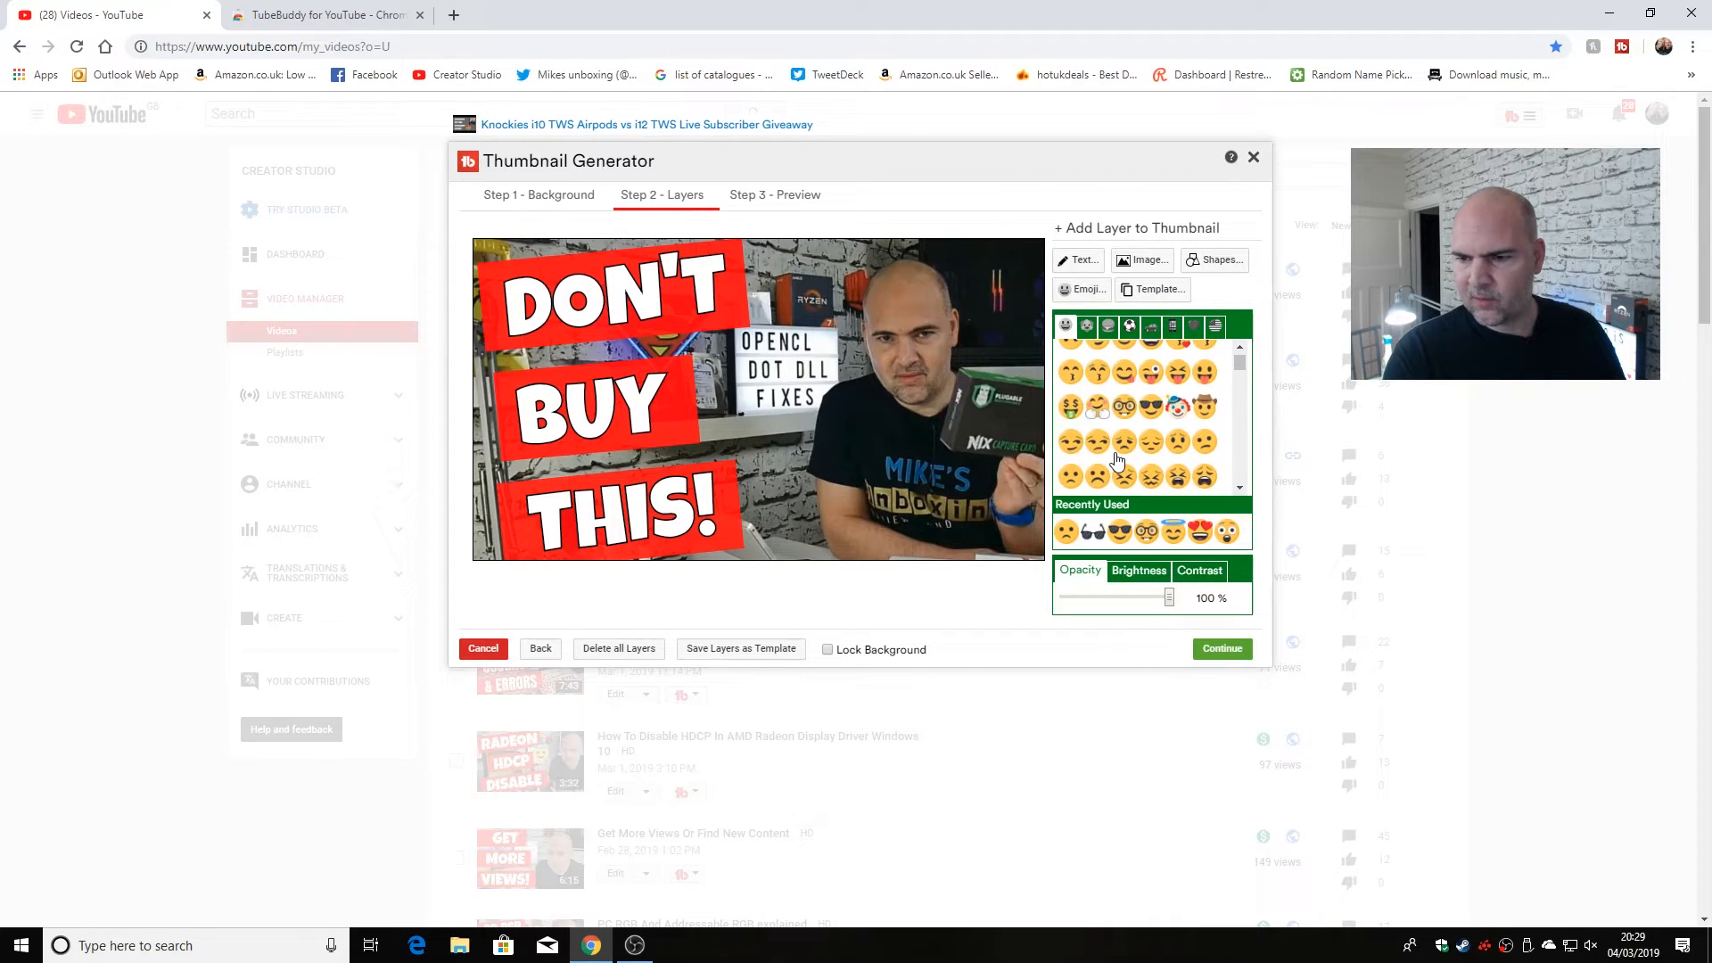
pyautogui.scroll(-3, 1116, 450)
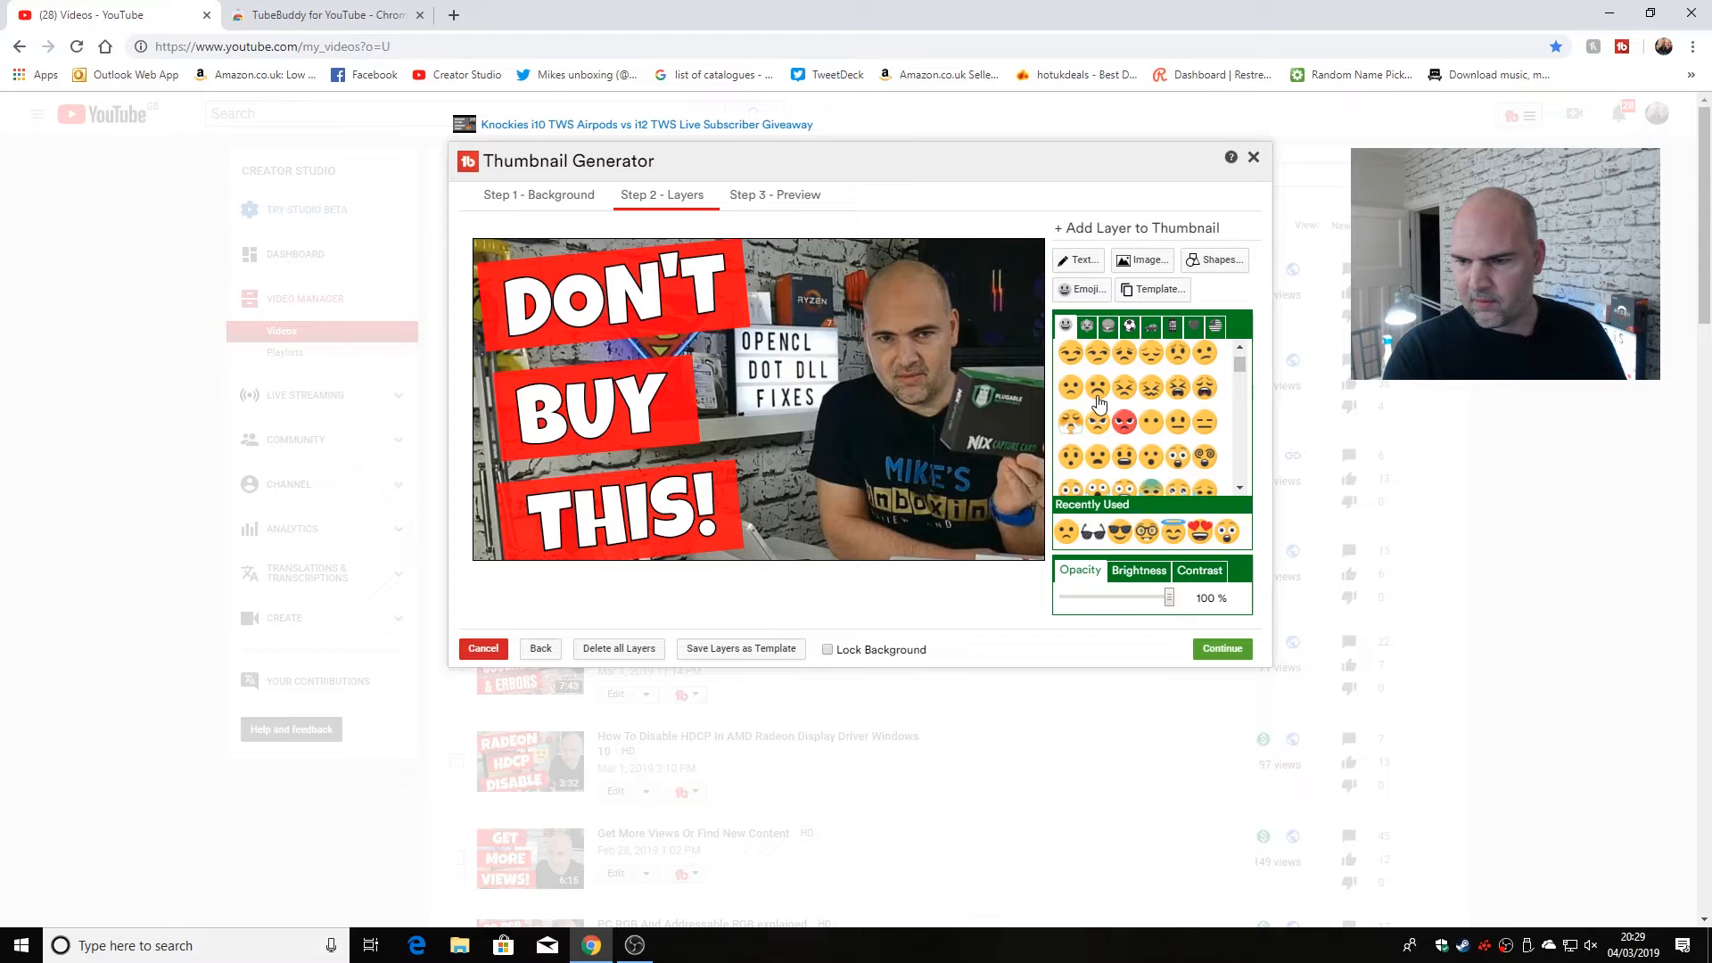
pyautogui.click(1125, 420)
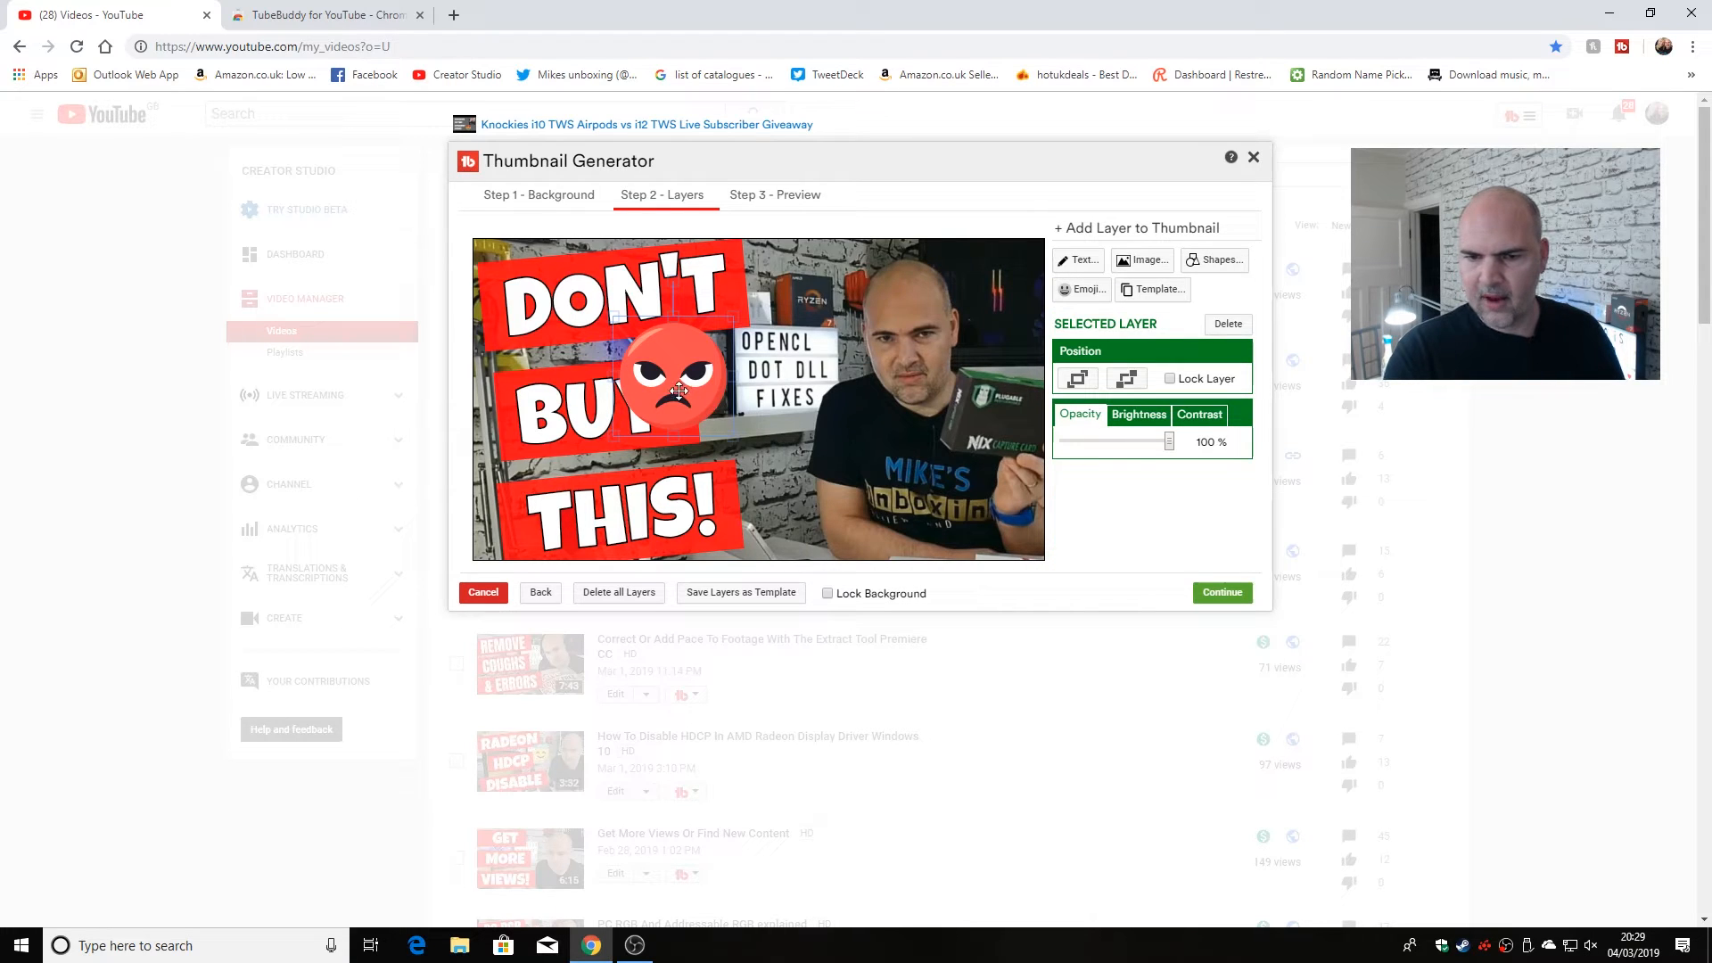
pyautogui.moveTo(680, 392); pyautogui.dragTo(813, 421)
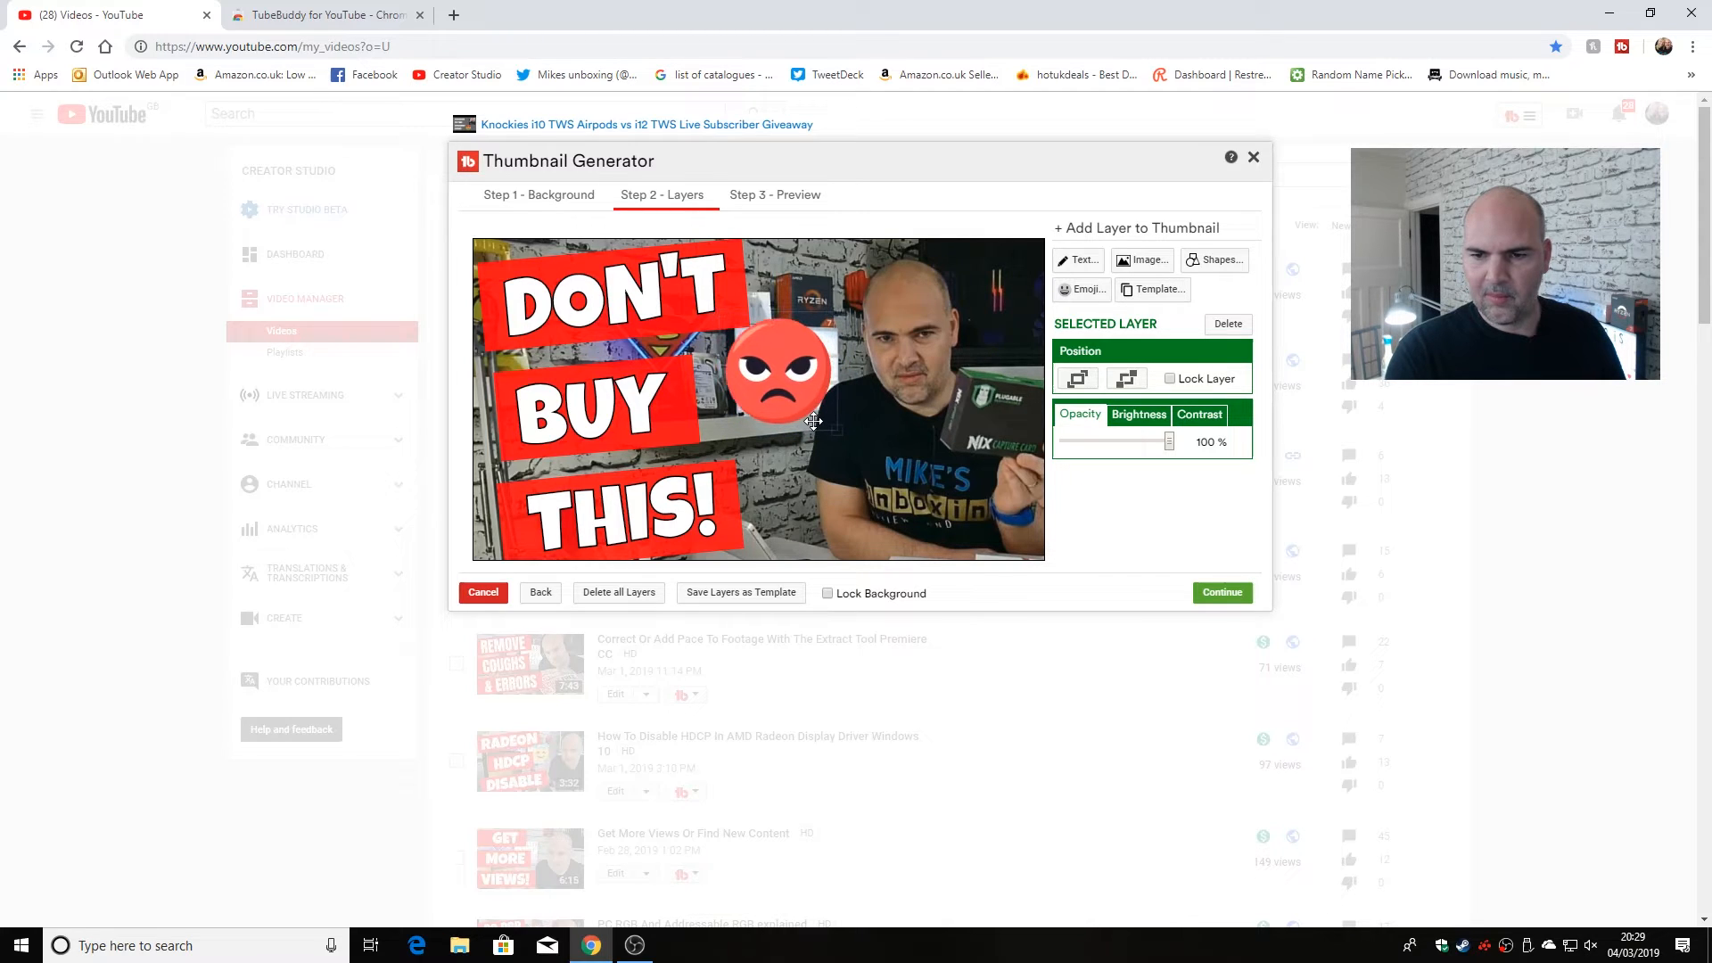
# Step: Set the background image's contrast to +16% and its brightness to +1%
pyautogui.click(822, 525)
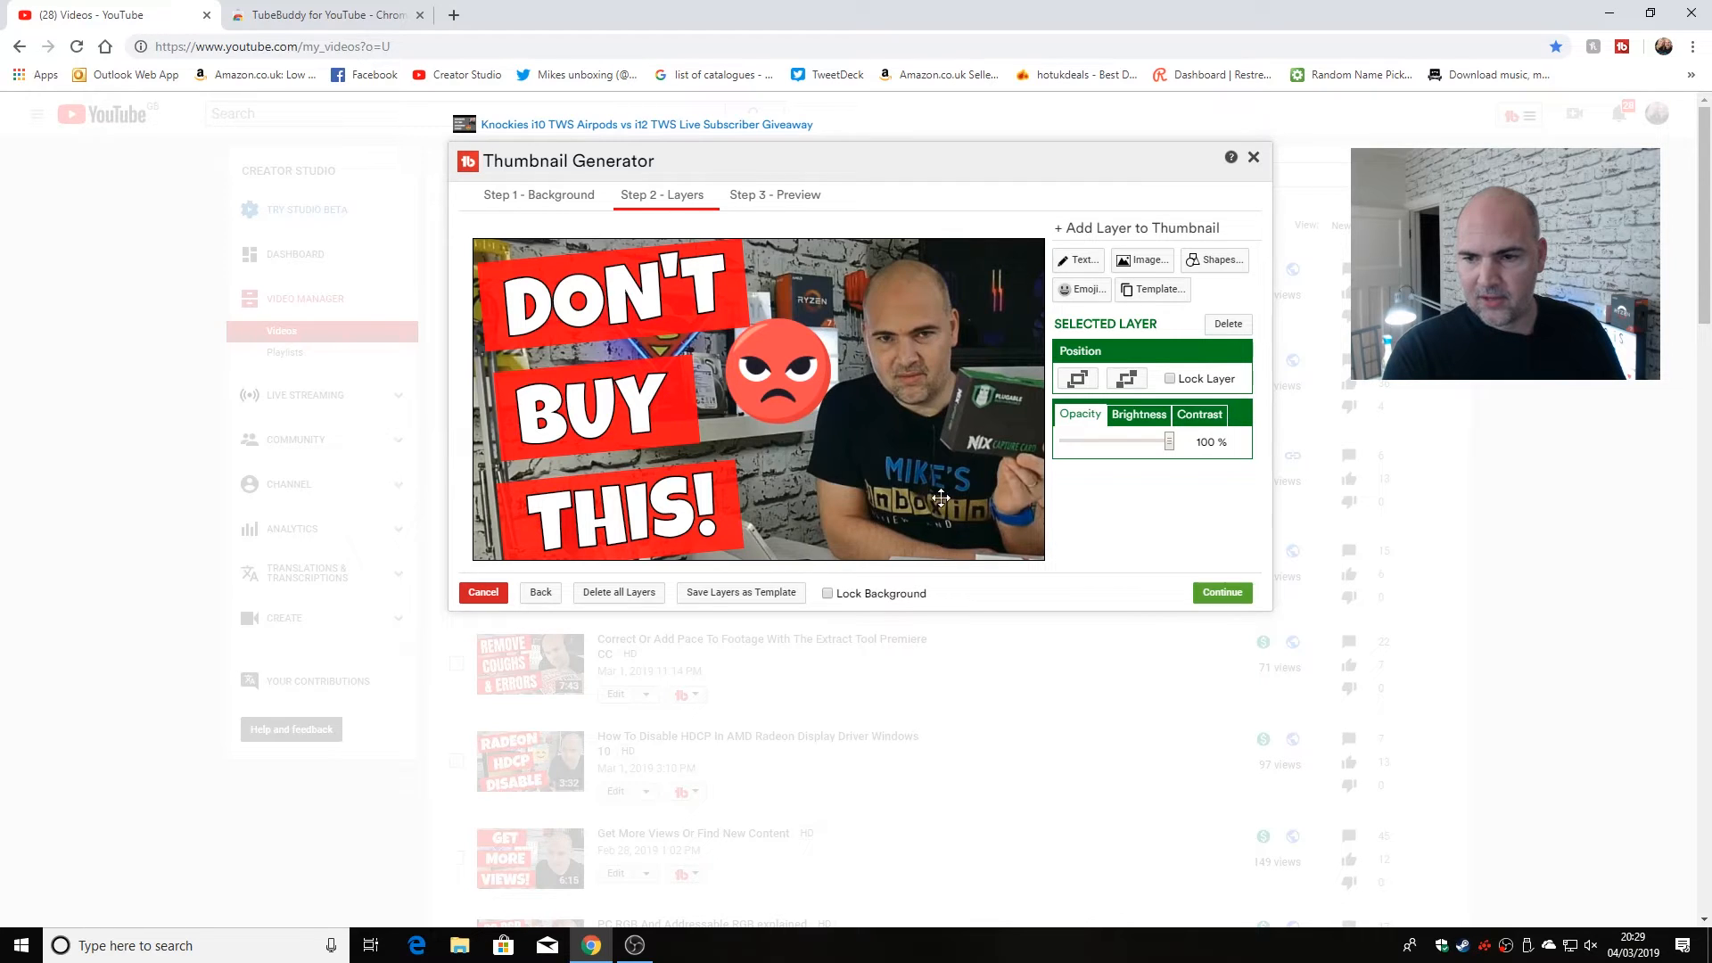
pyautogui.click(1200, 416)
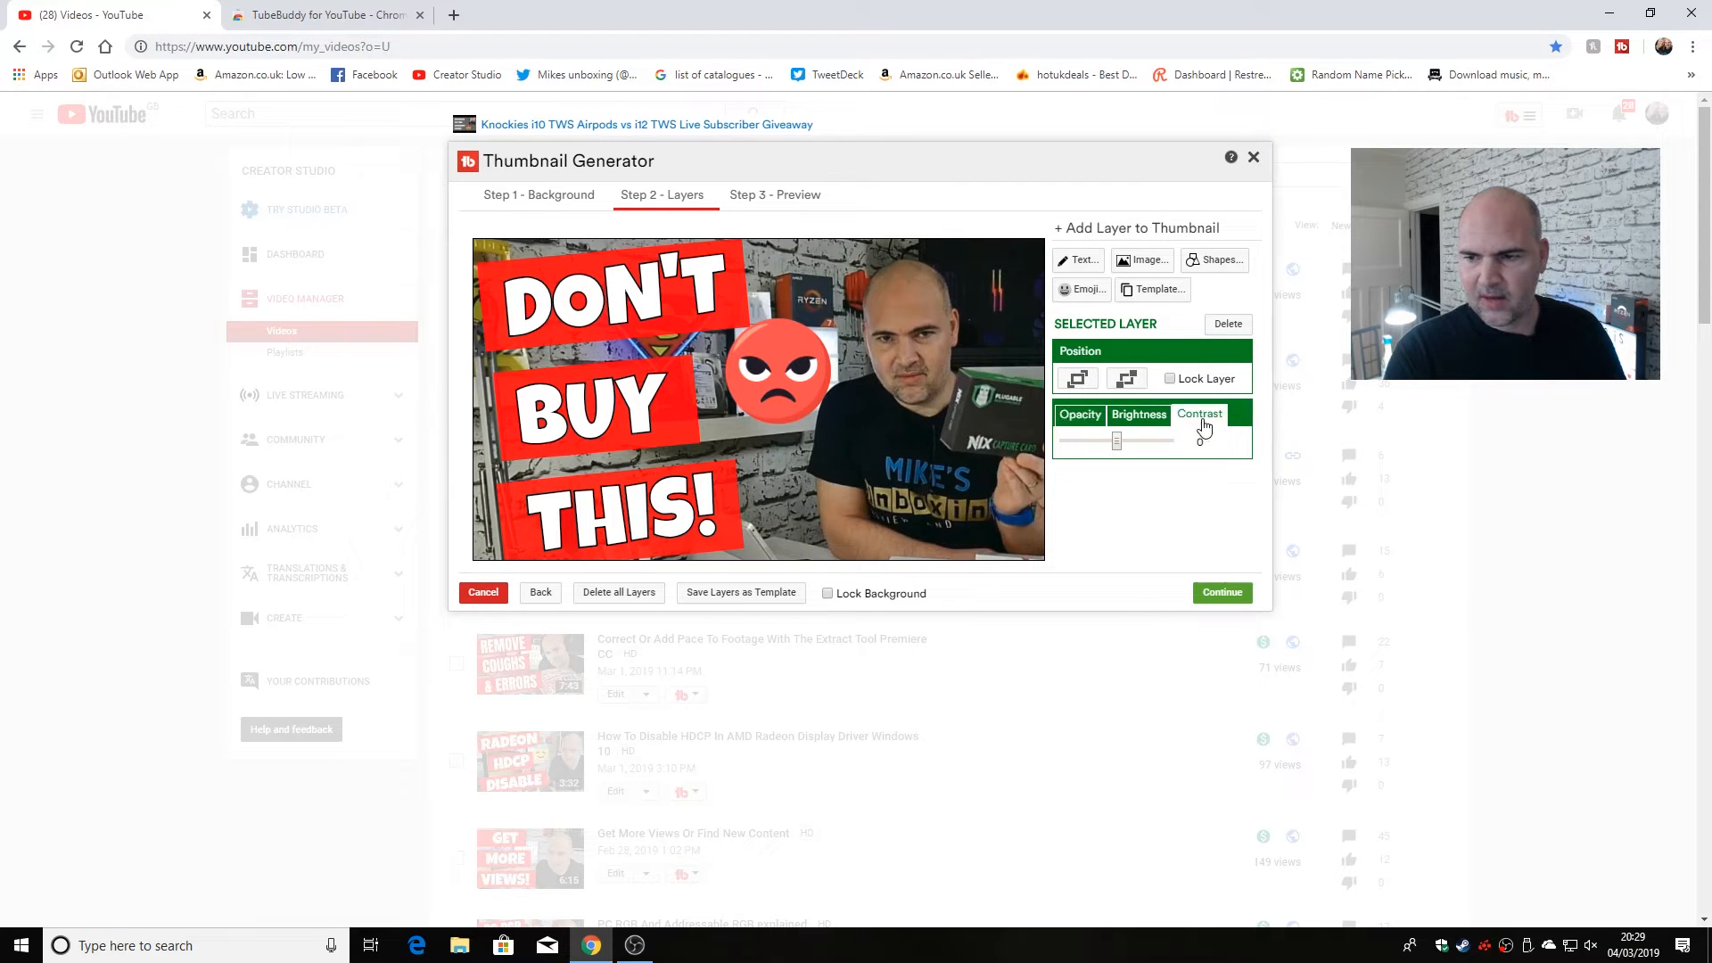
pyautogui.click(1127, 441)
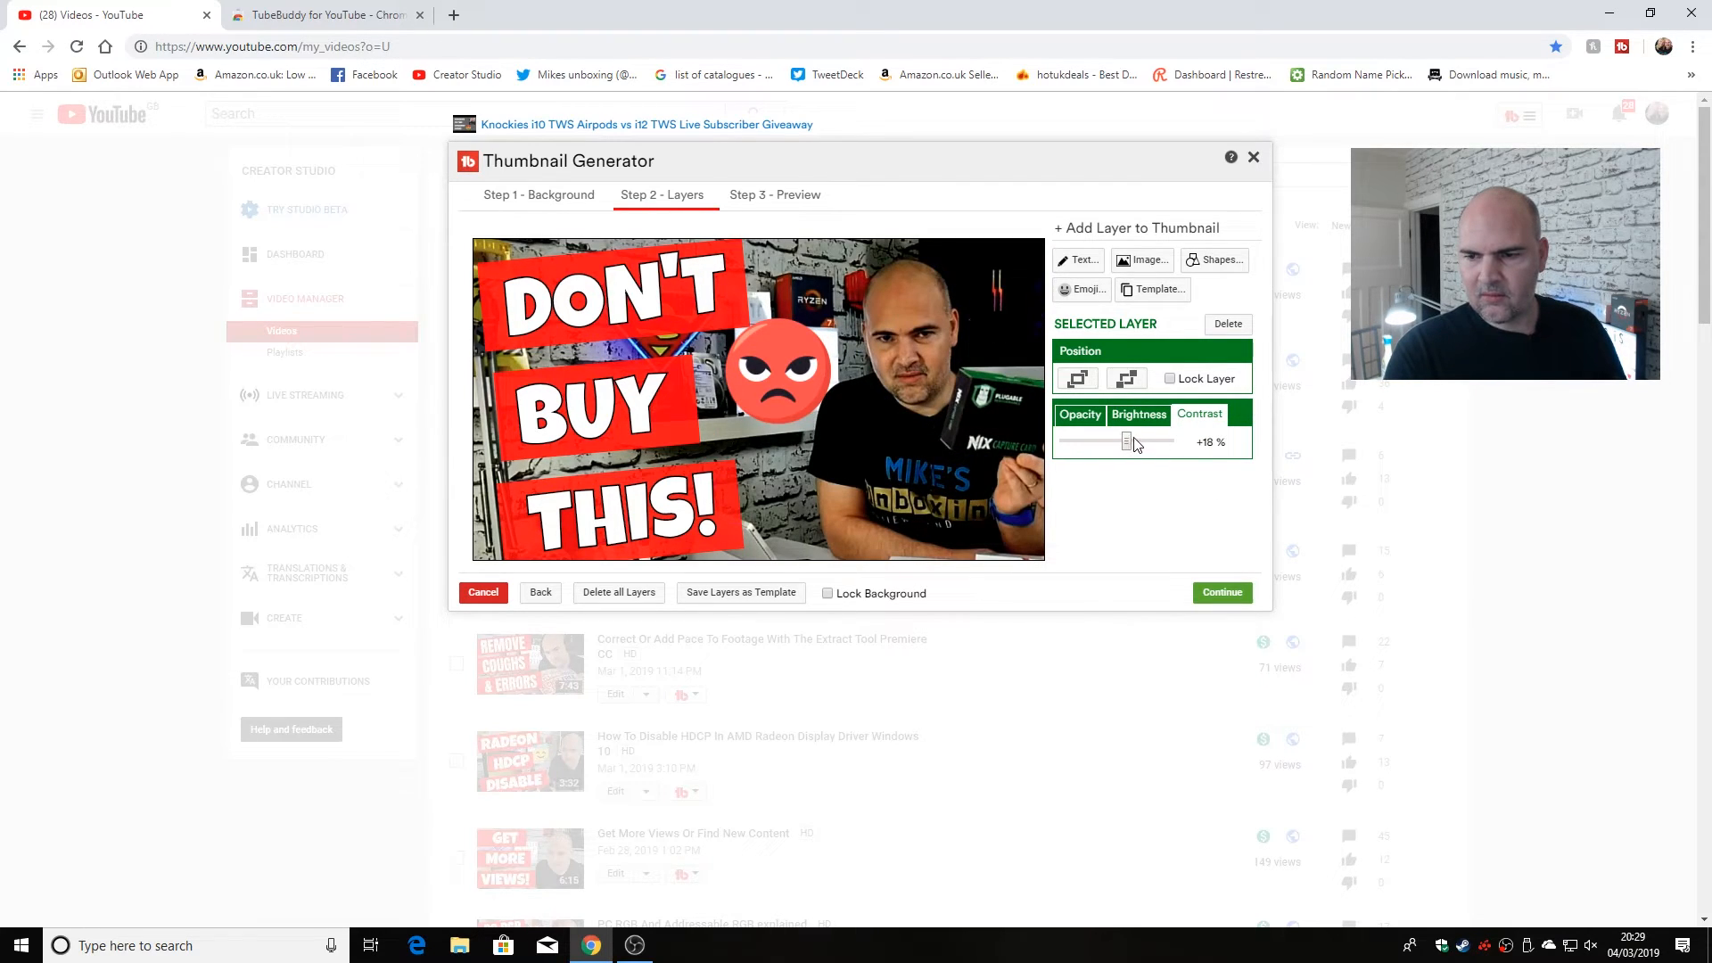
pyautogui.click(1134, 443)
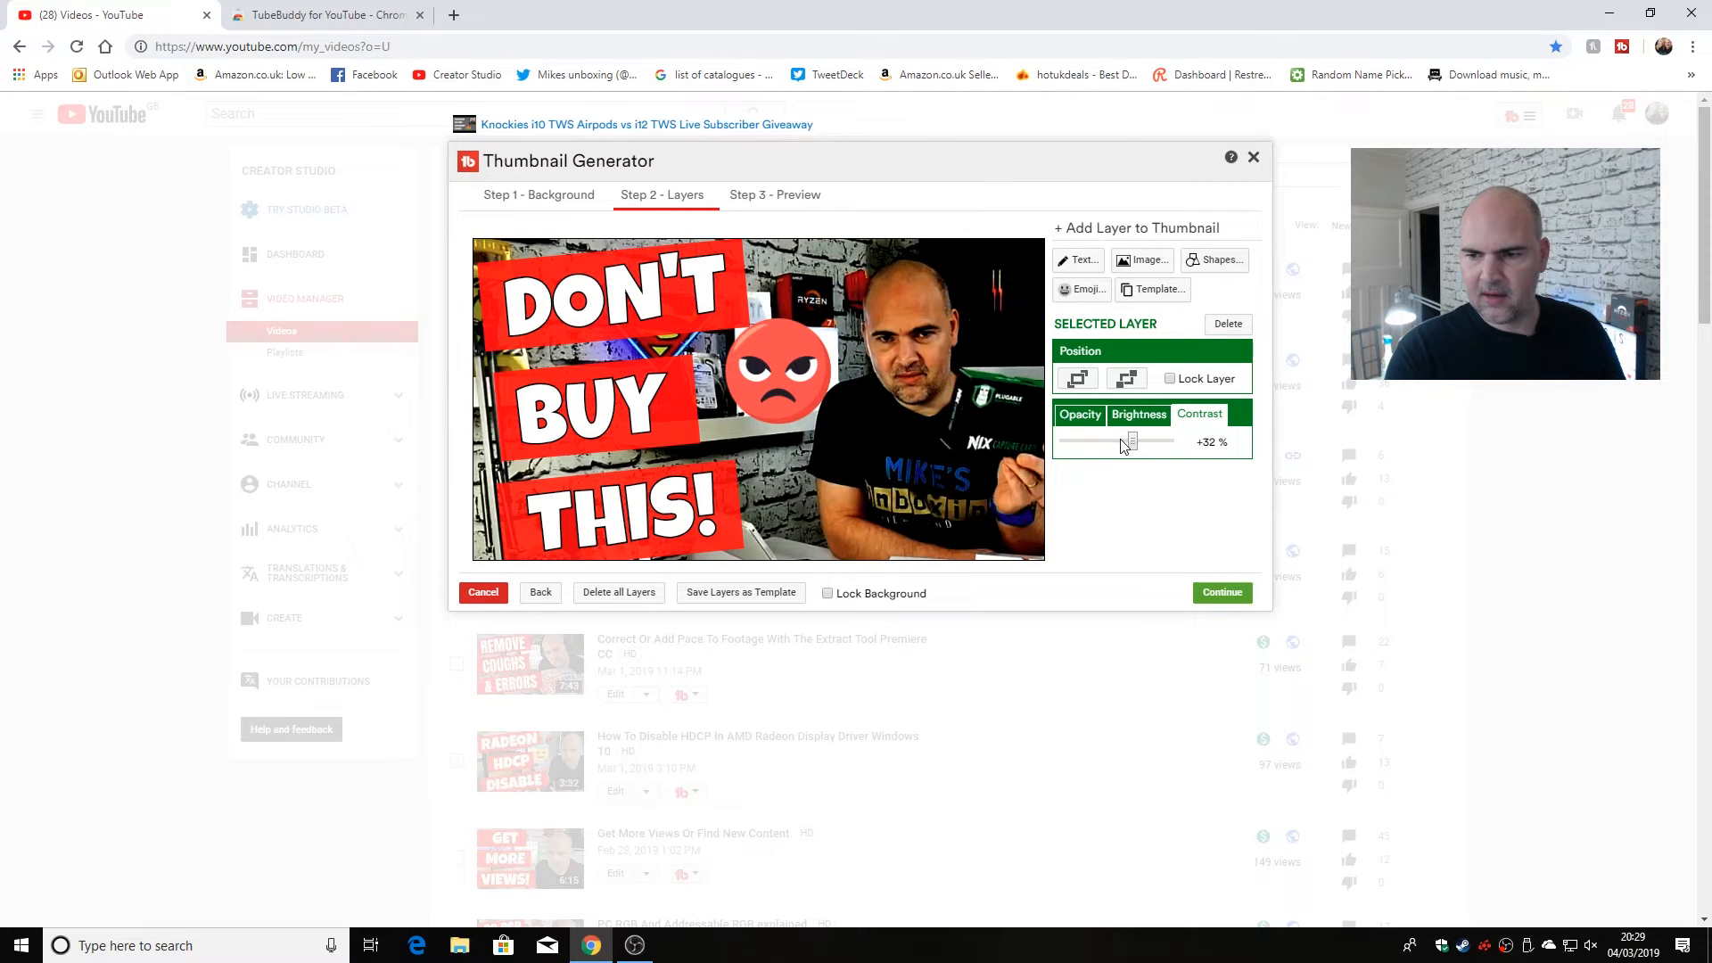
pyautogui.click(1121, 442)
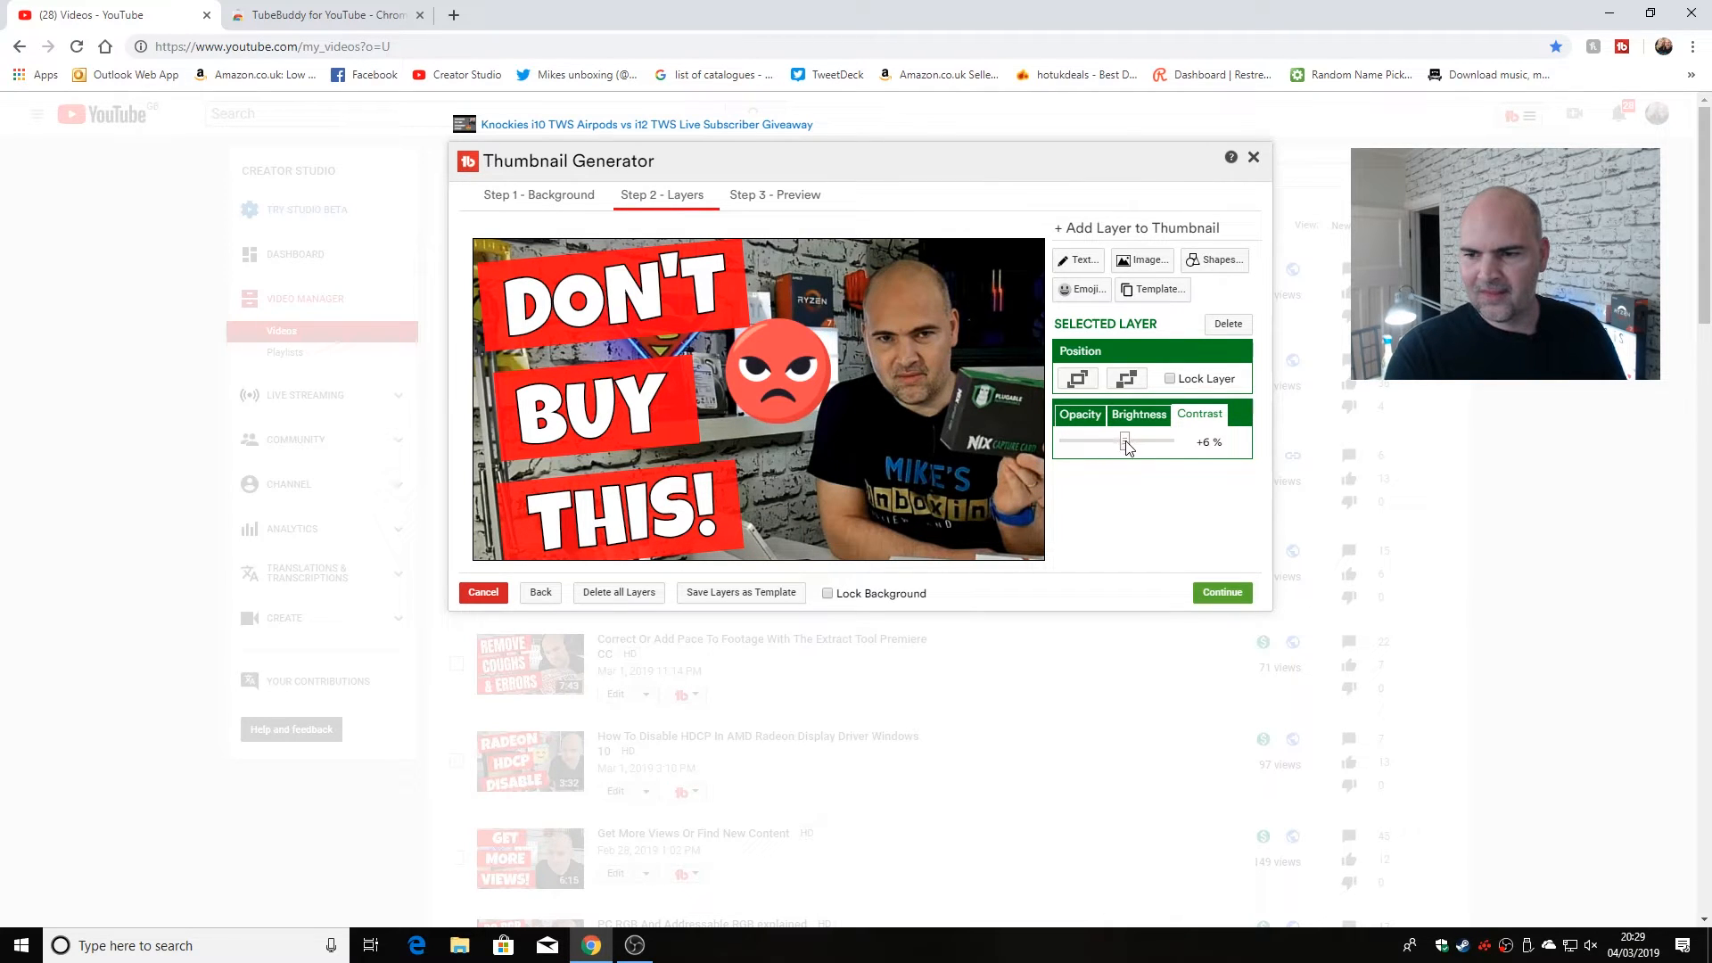
pyautogui.click(1125, 442)
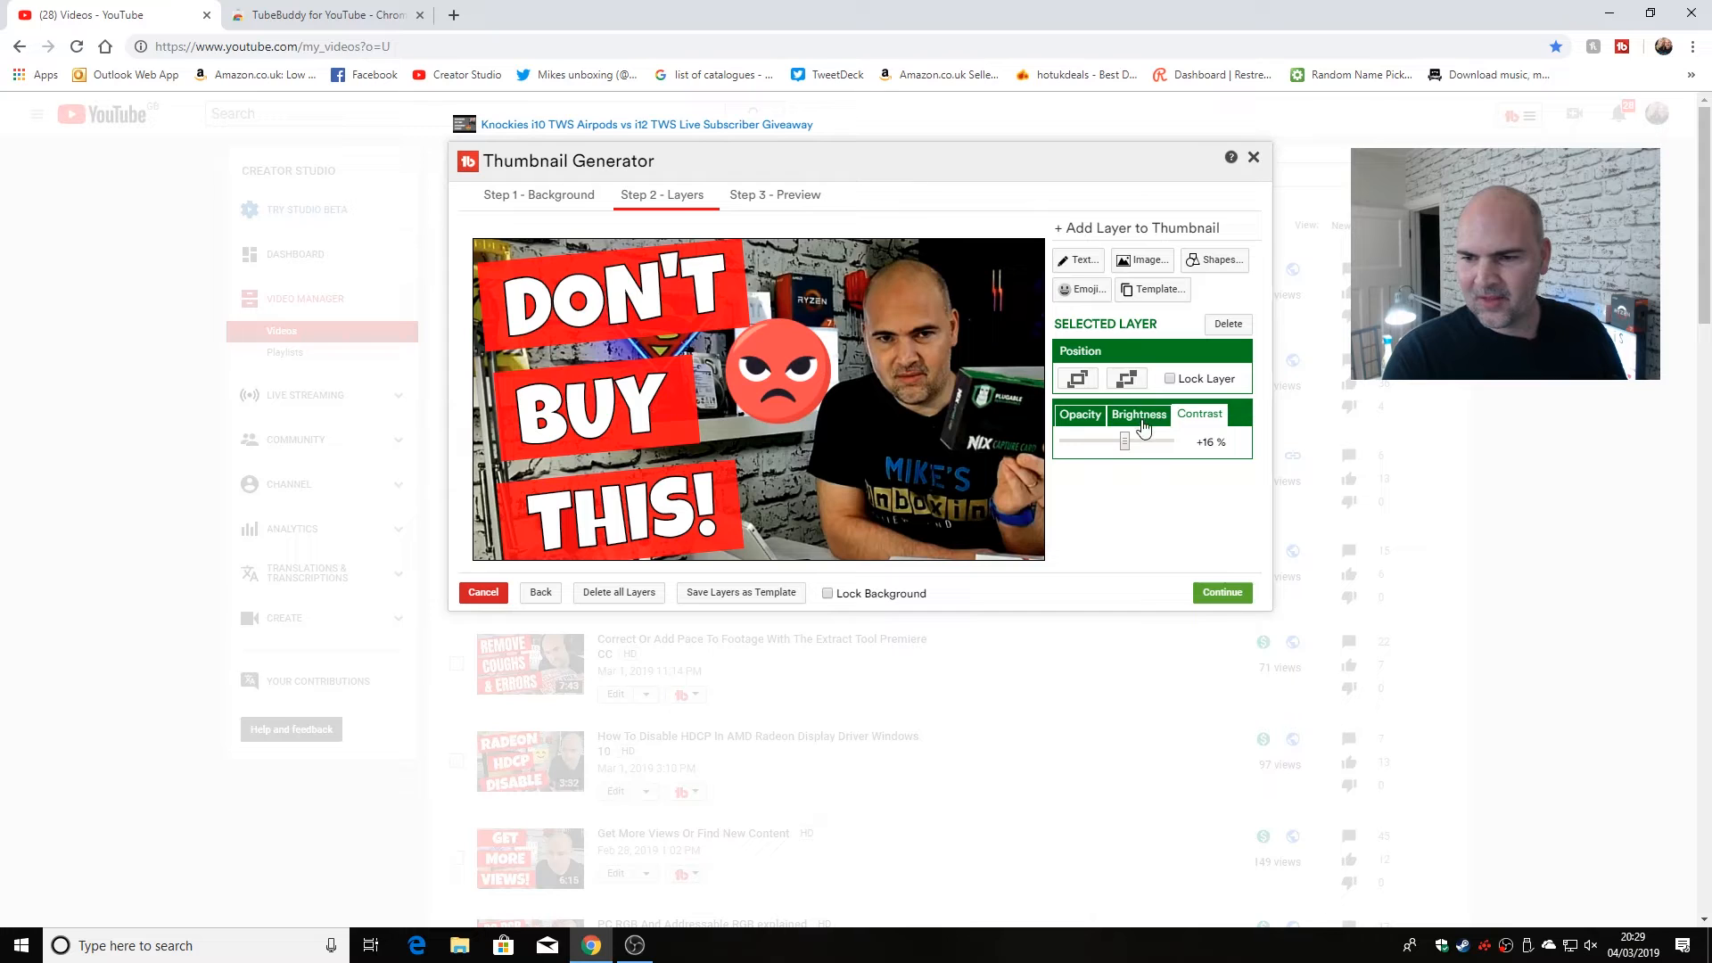
pyautogui.click(1141, 415)
pyautogui.moveTo(1117, 442)
pyautogui.mouseDown()
pyautogui.moveTo(1103, 442)
pyautogui.moveTo(1119, 448)
pyautogui.mouseUp()
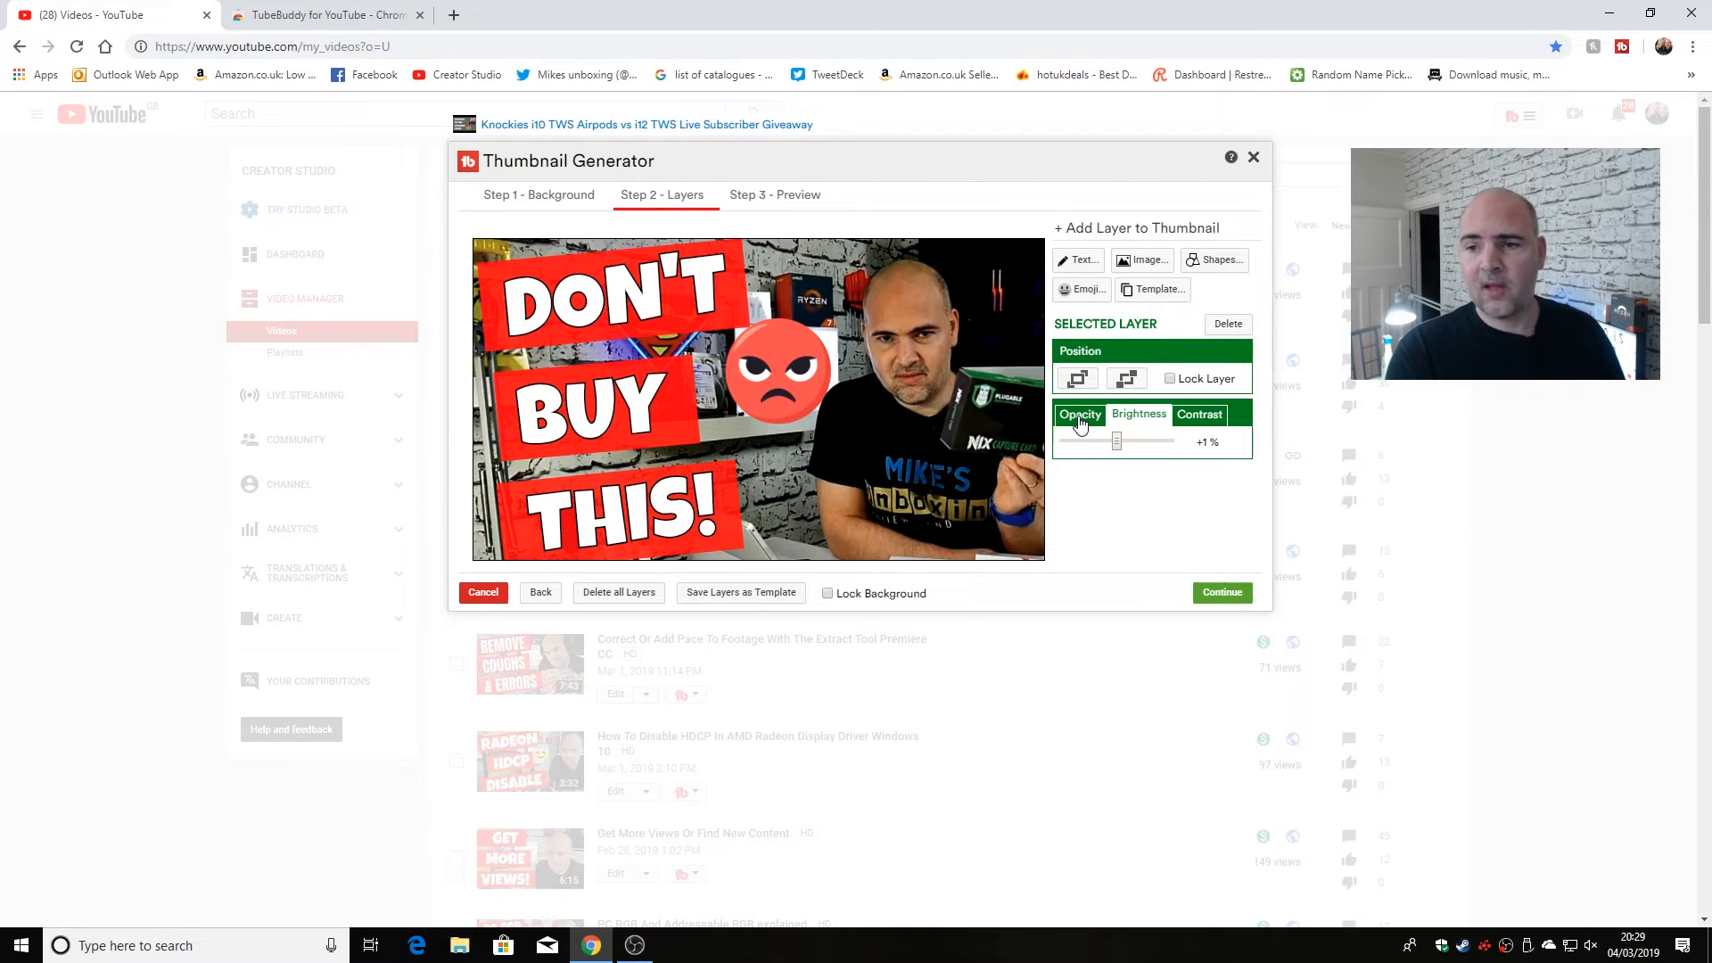
# Step: Add the first custom image, the photo of two people, as a layer on the thumbnail
pyautogui.click(1142, 262)
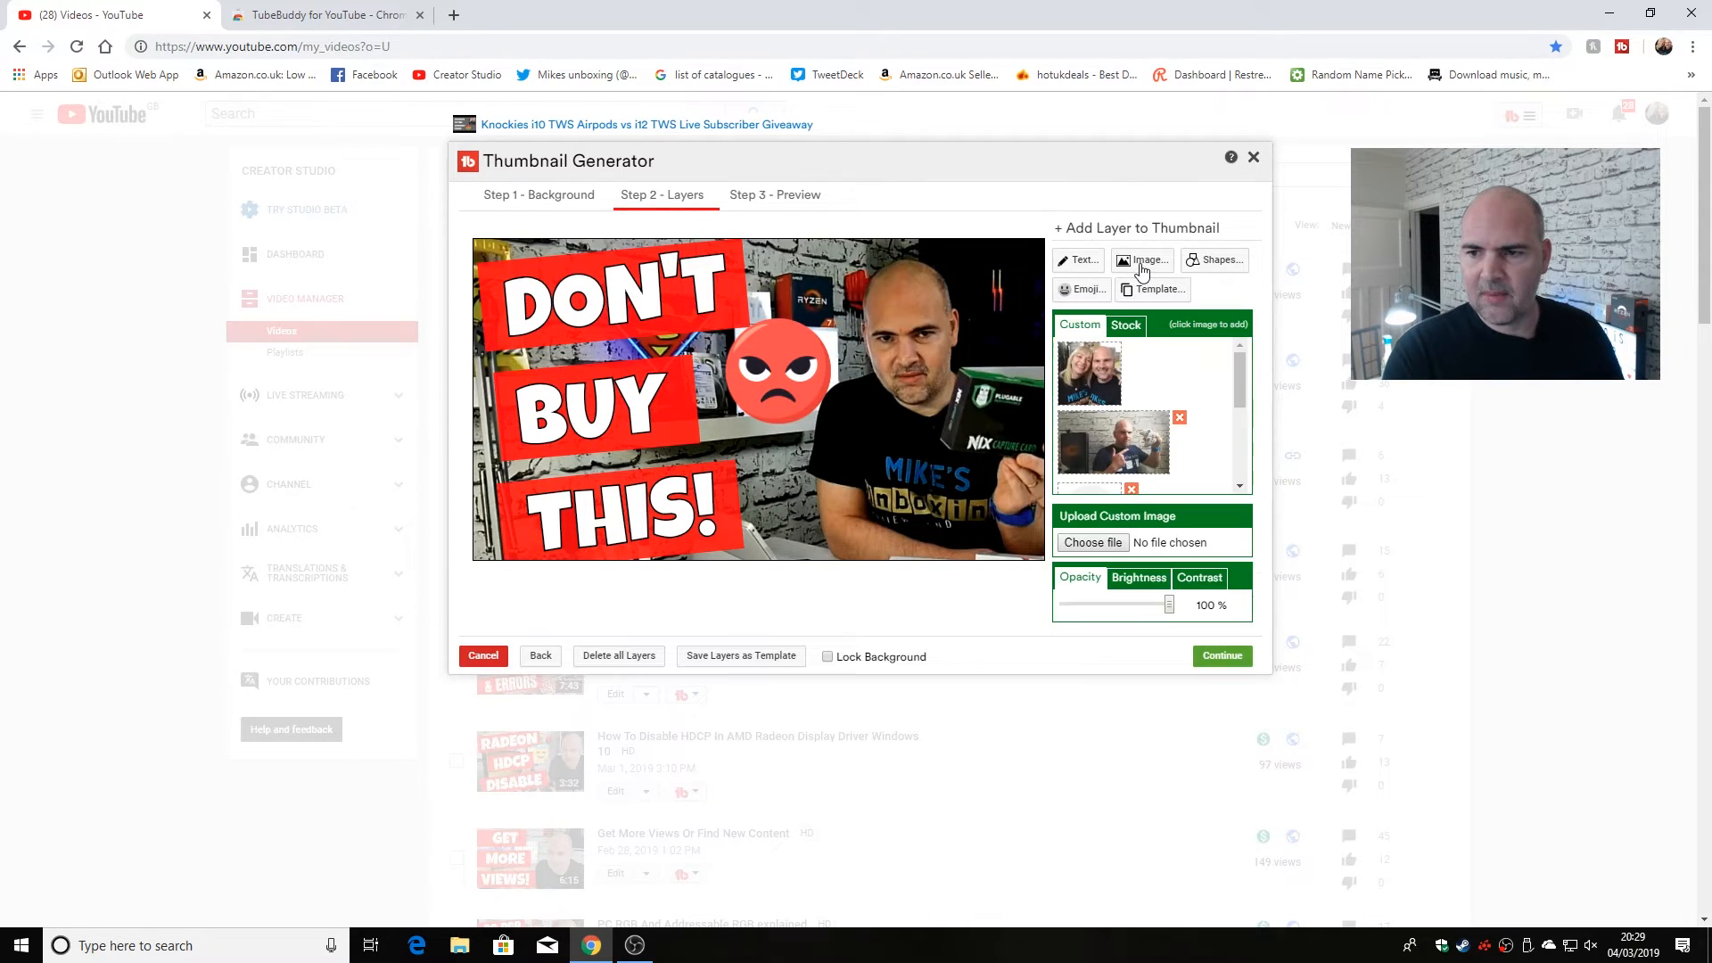
pyautogui.click(1097, 375)
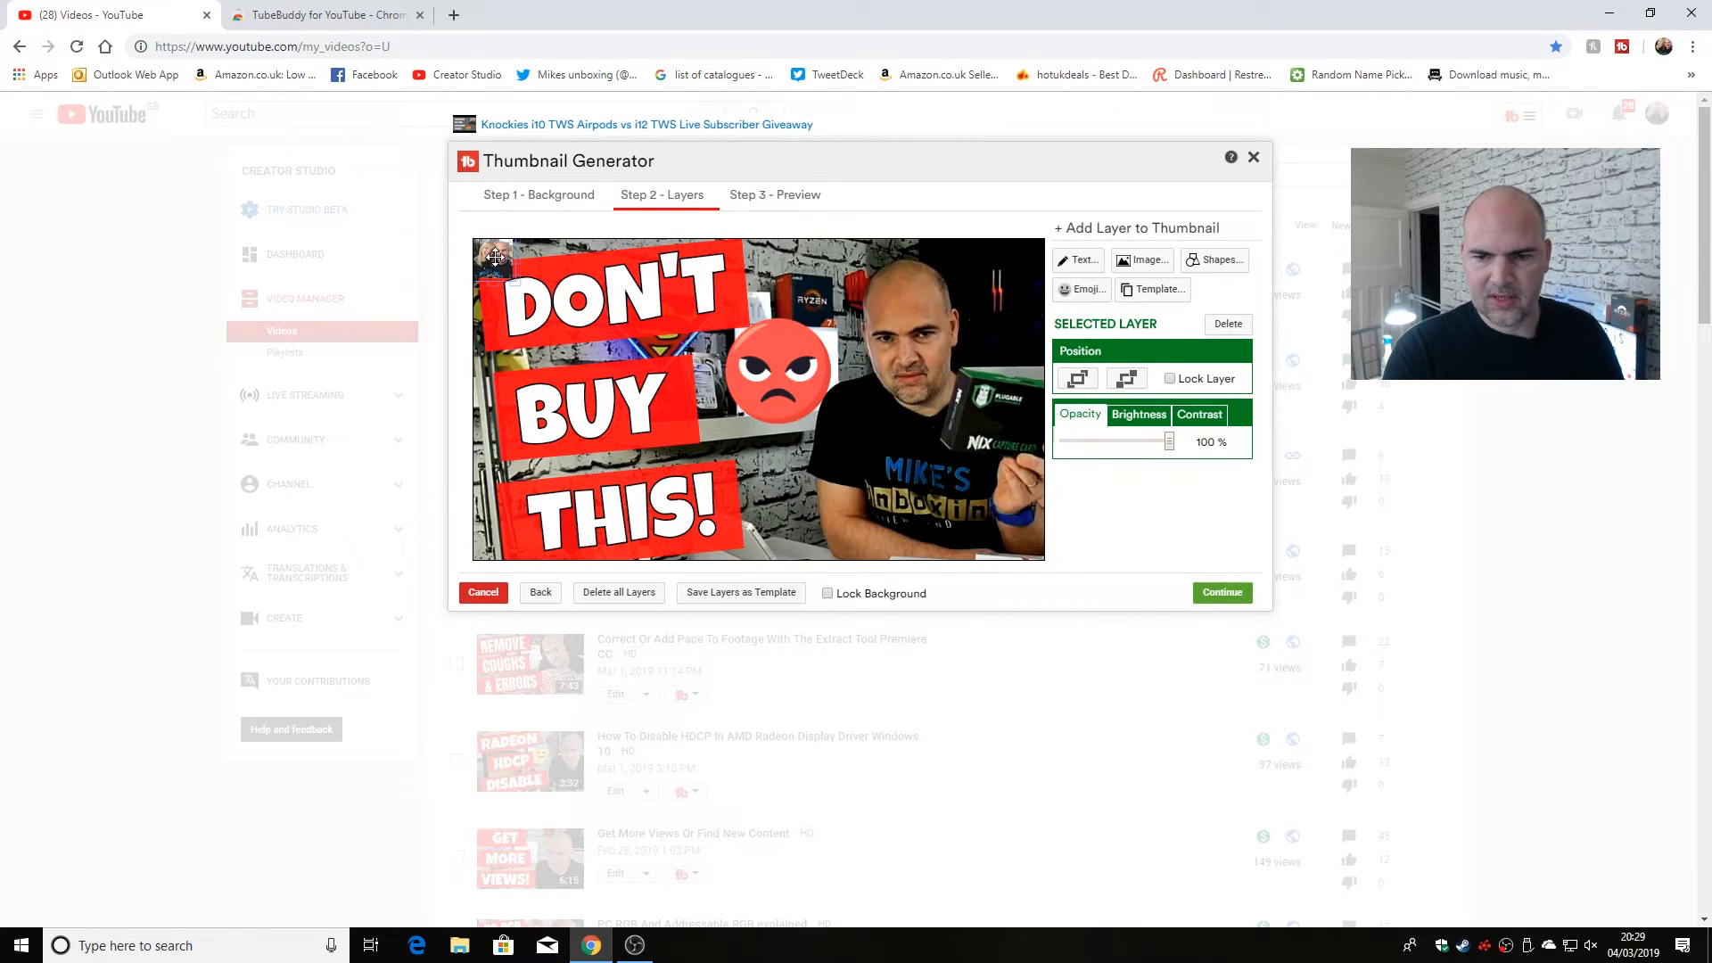
# Step: Try the photo of two people in the thumbnail's lower-right and upper-right corners, and delete that photo layer
pyautogui.moveTo(494, 261); pyautogui.dragTo(967, 487)
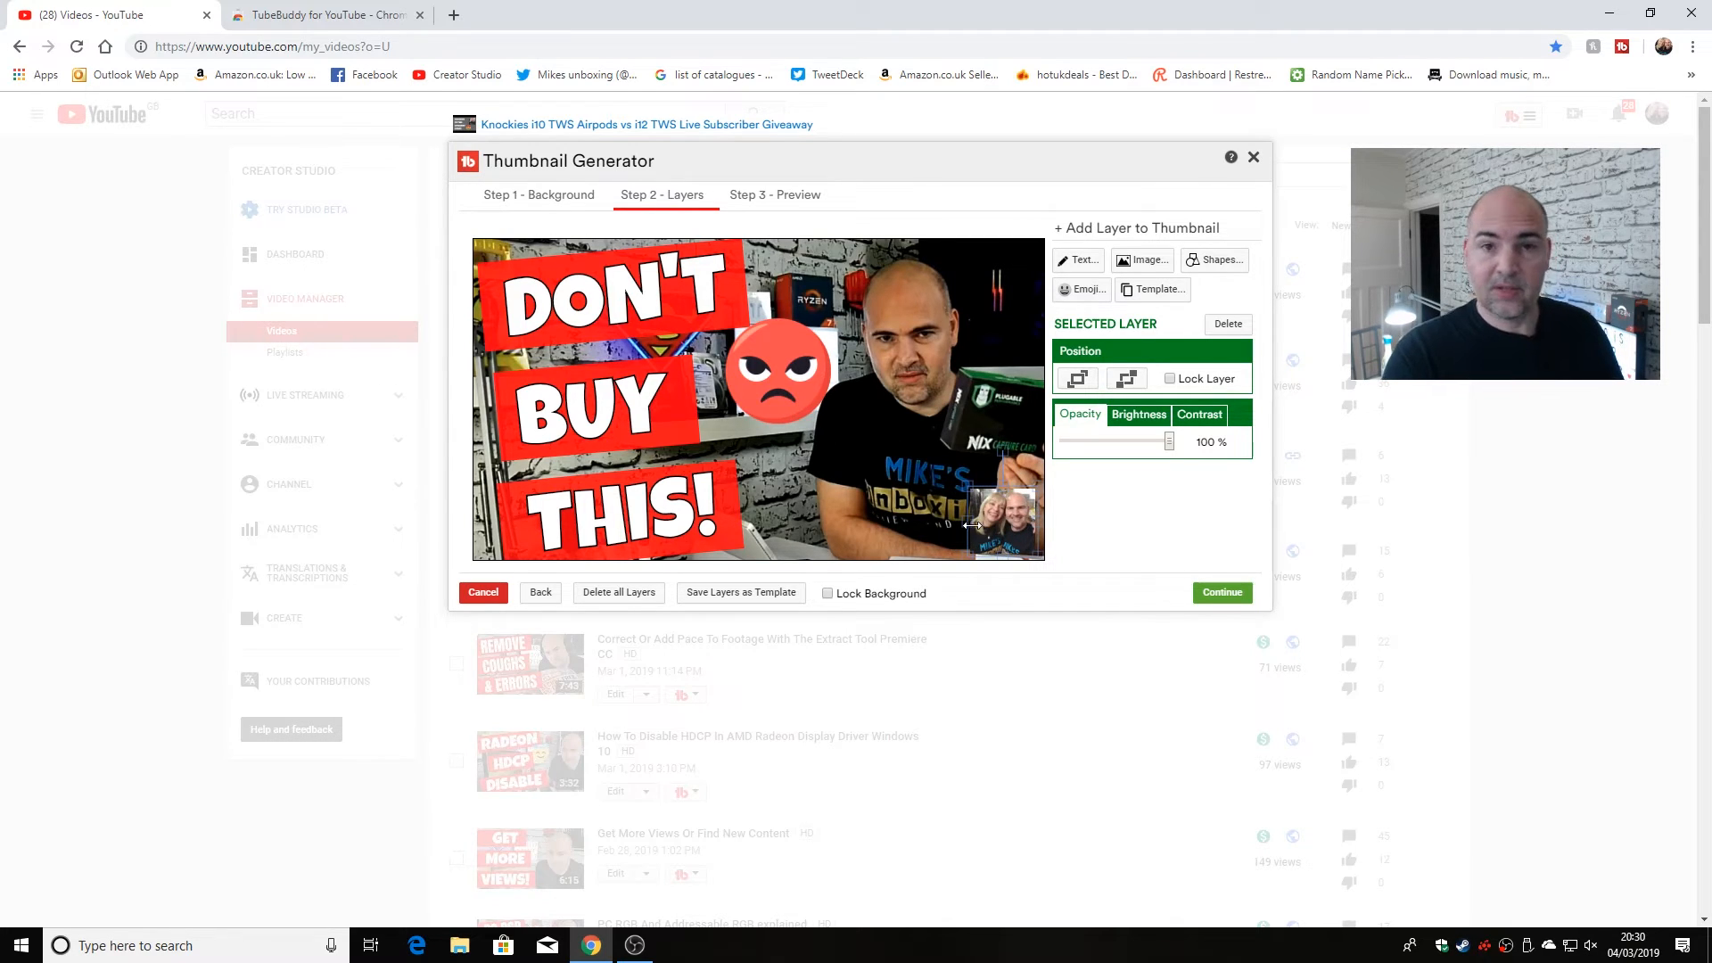
pyautogui.moveTo(989, 543); pyautogui.dragTo(992, 295)
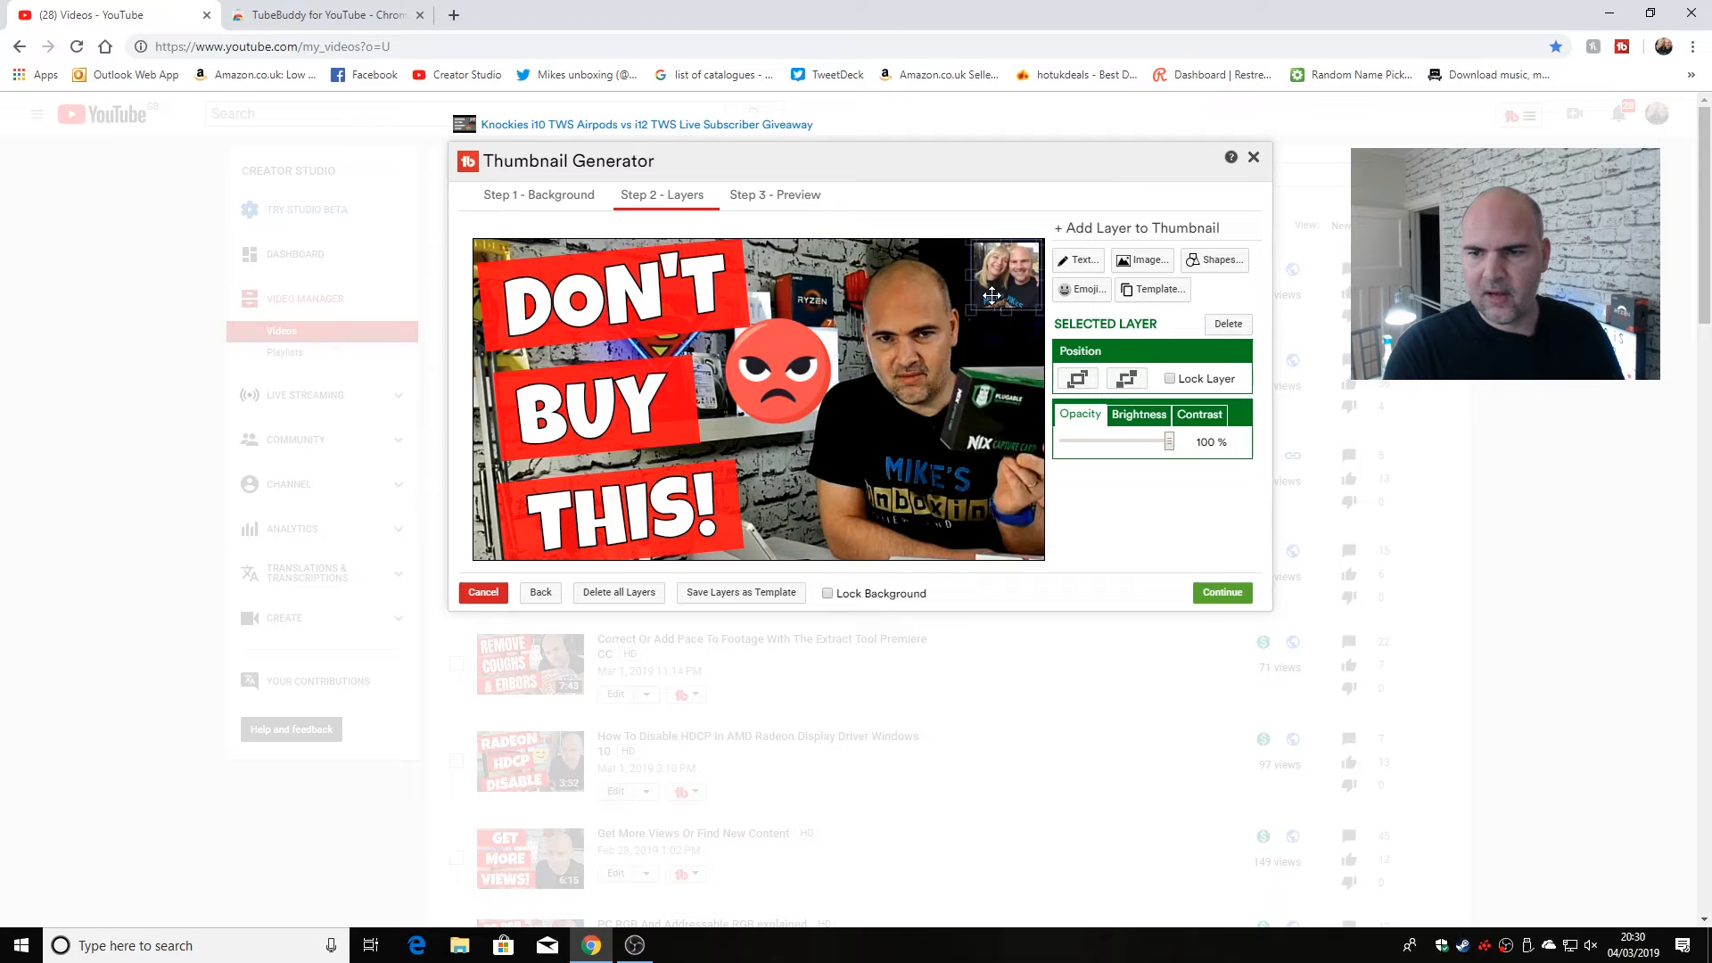
pyautogui.click(1228, 327)
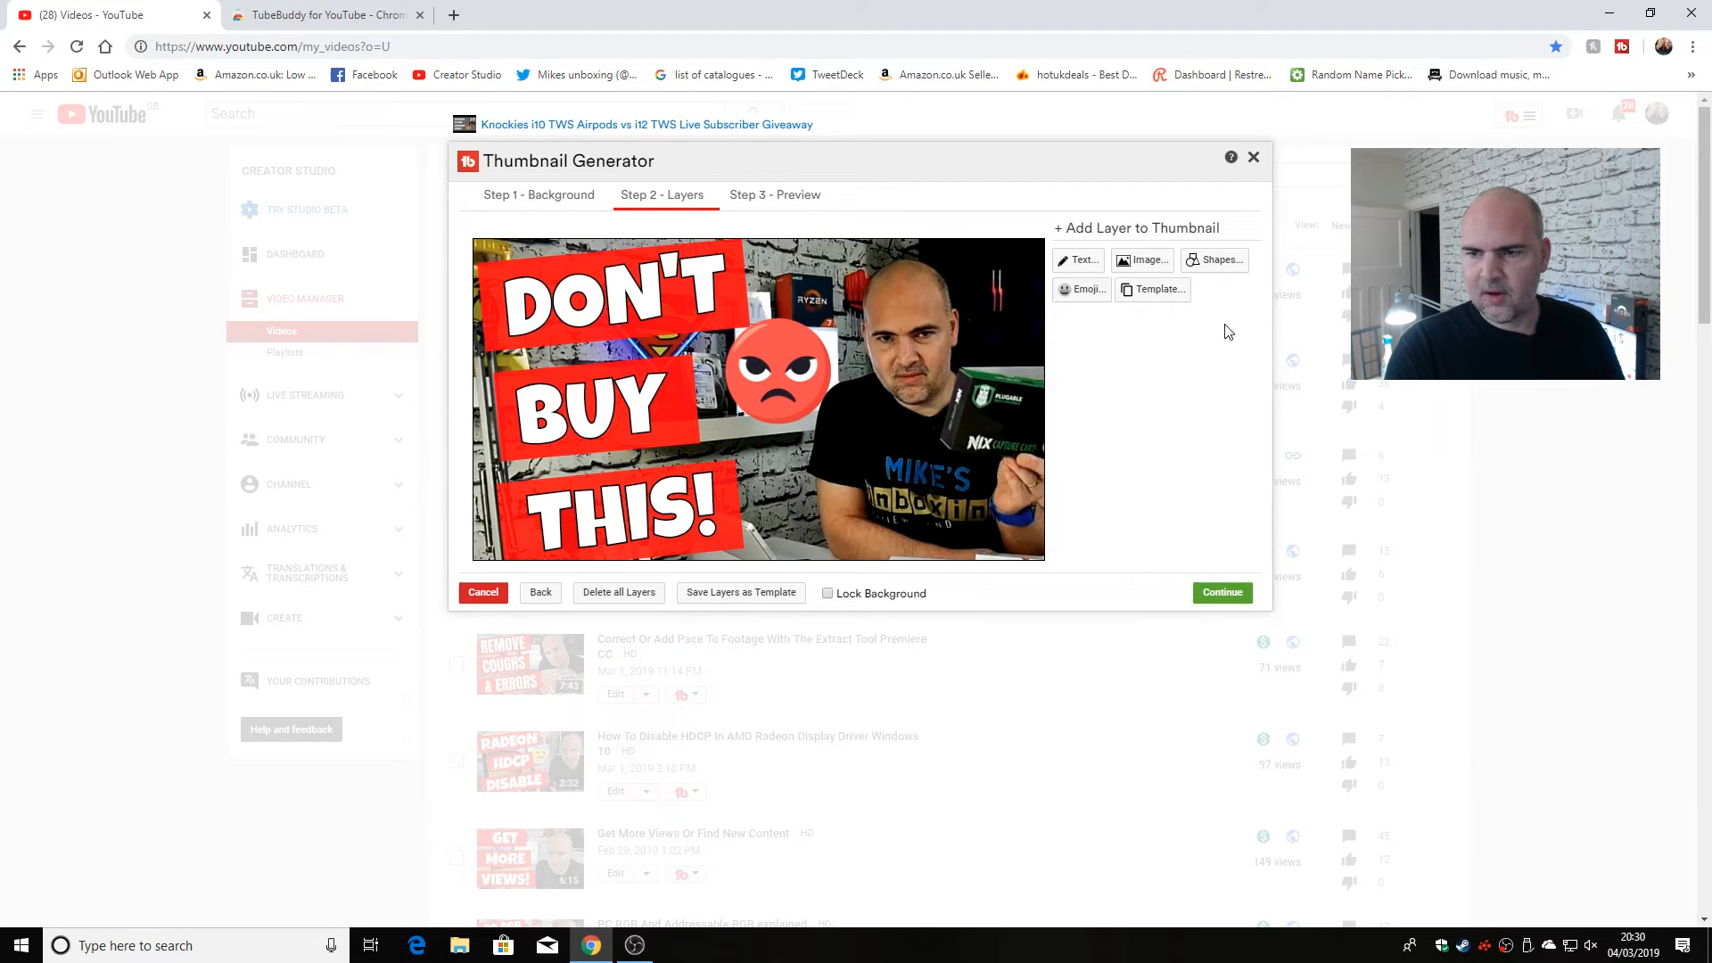
# Step: Continue to the thumbnail preview, save and publish the thumbnail to the video, and reload the video list page
pyautogui.click(1214, 592)
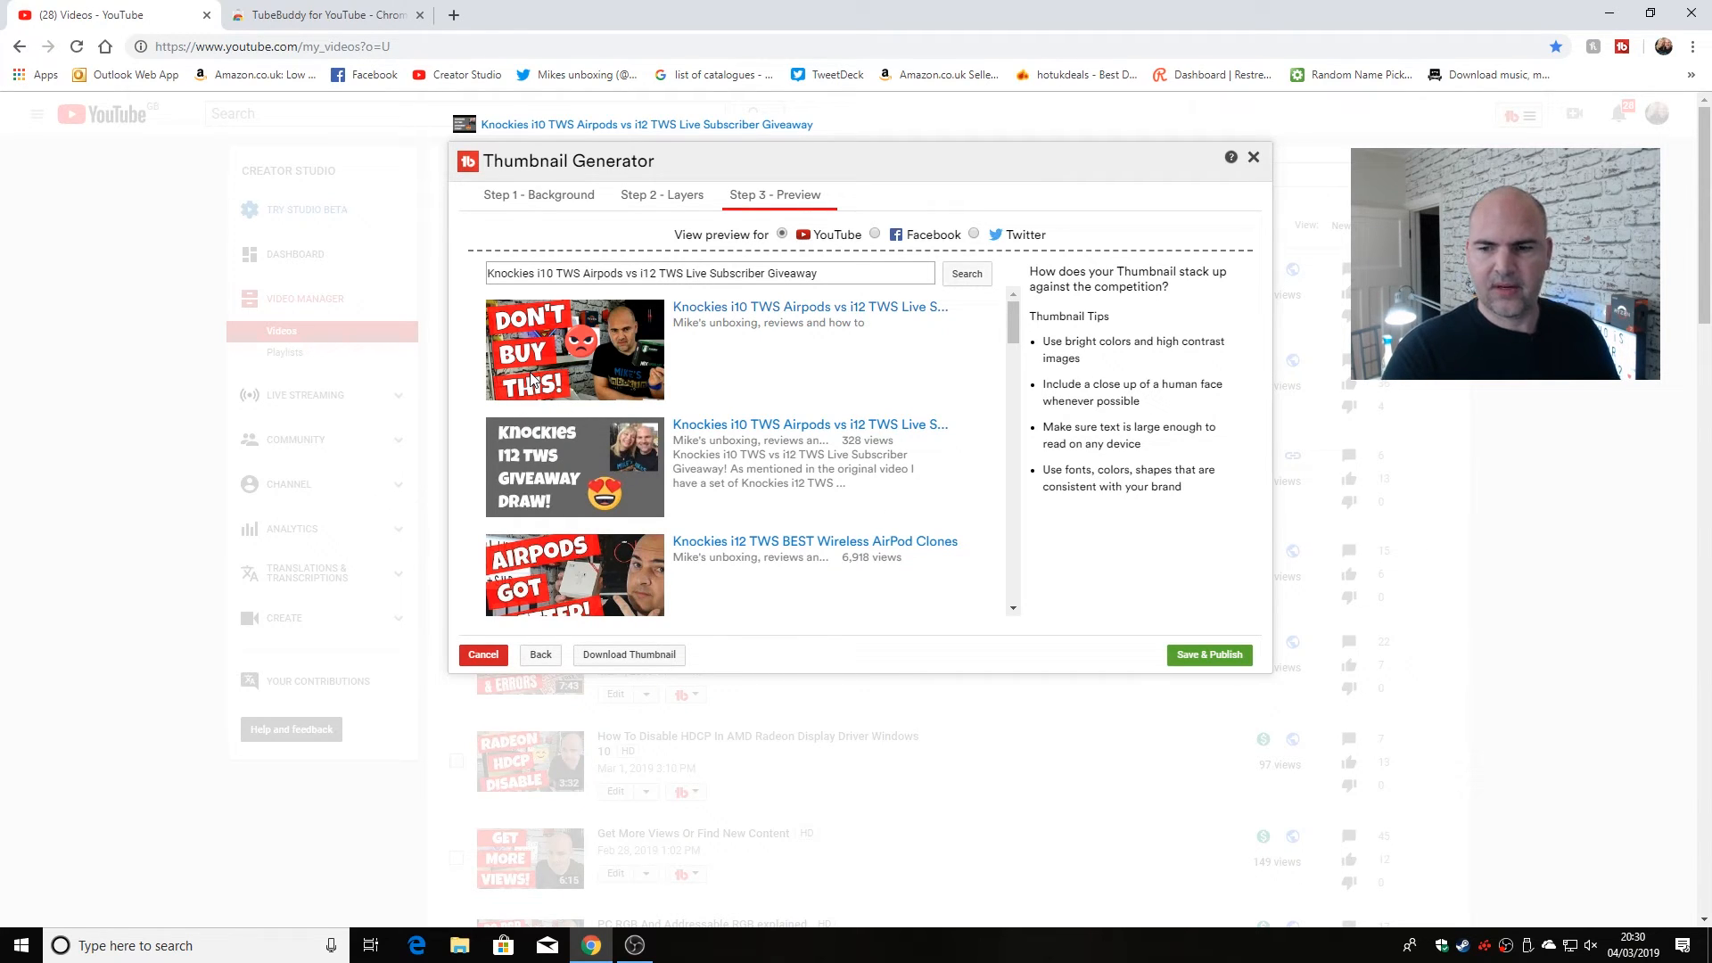
pyautogui.click(1195, 660)
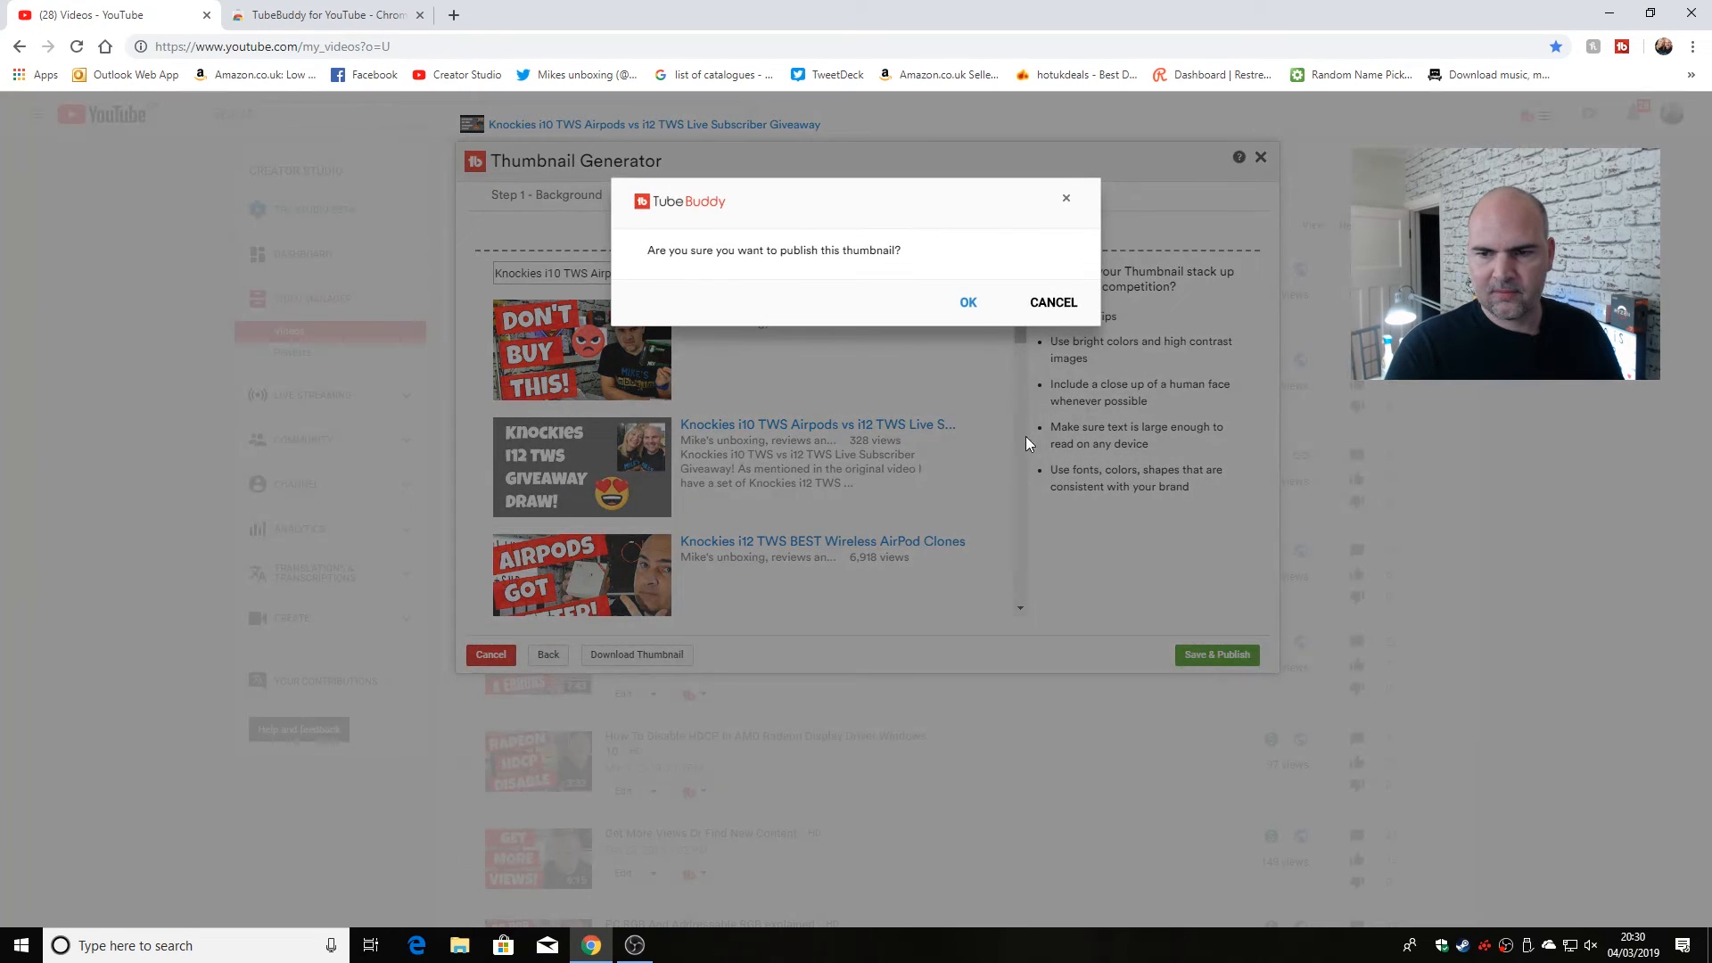
pyautogui.click(968, 303)
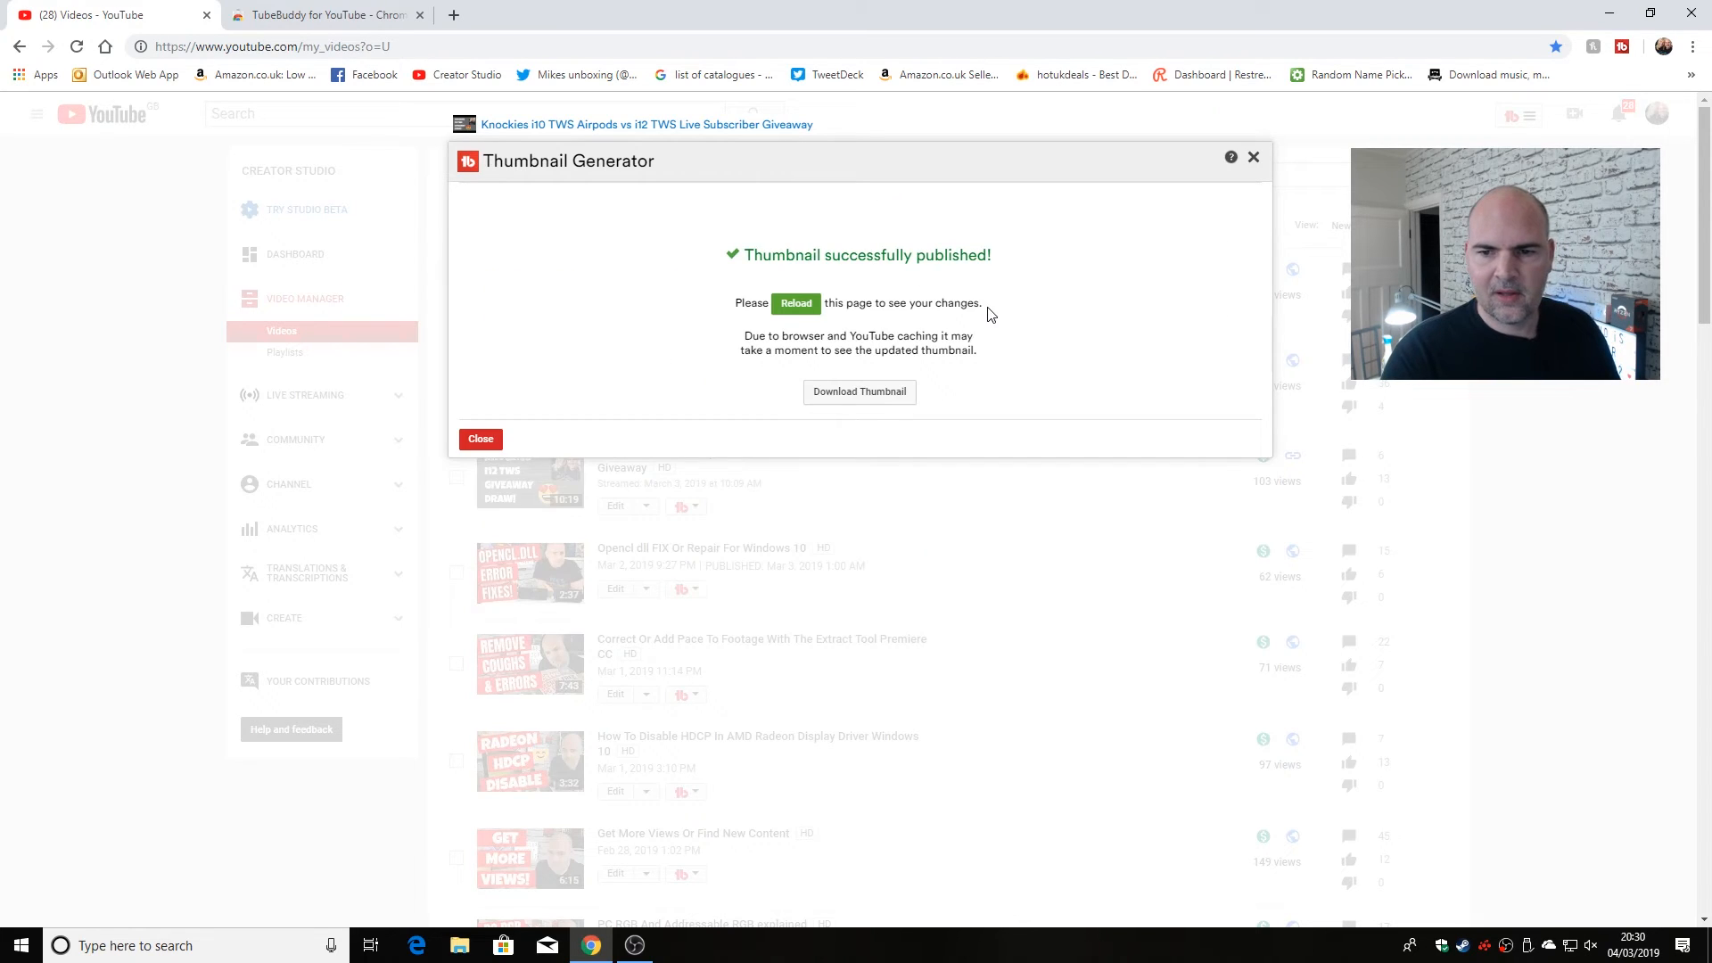
pyautogui.click(794, 305)
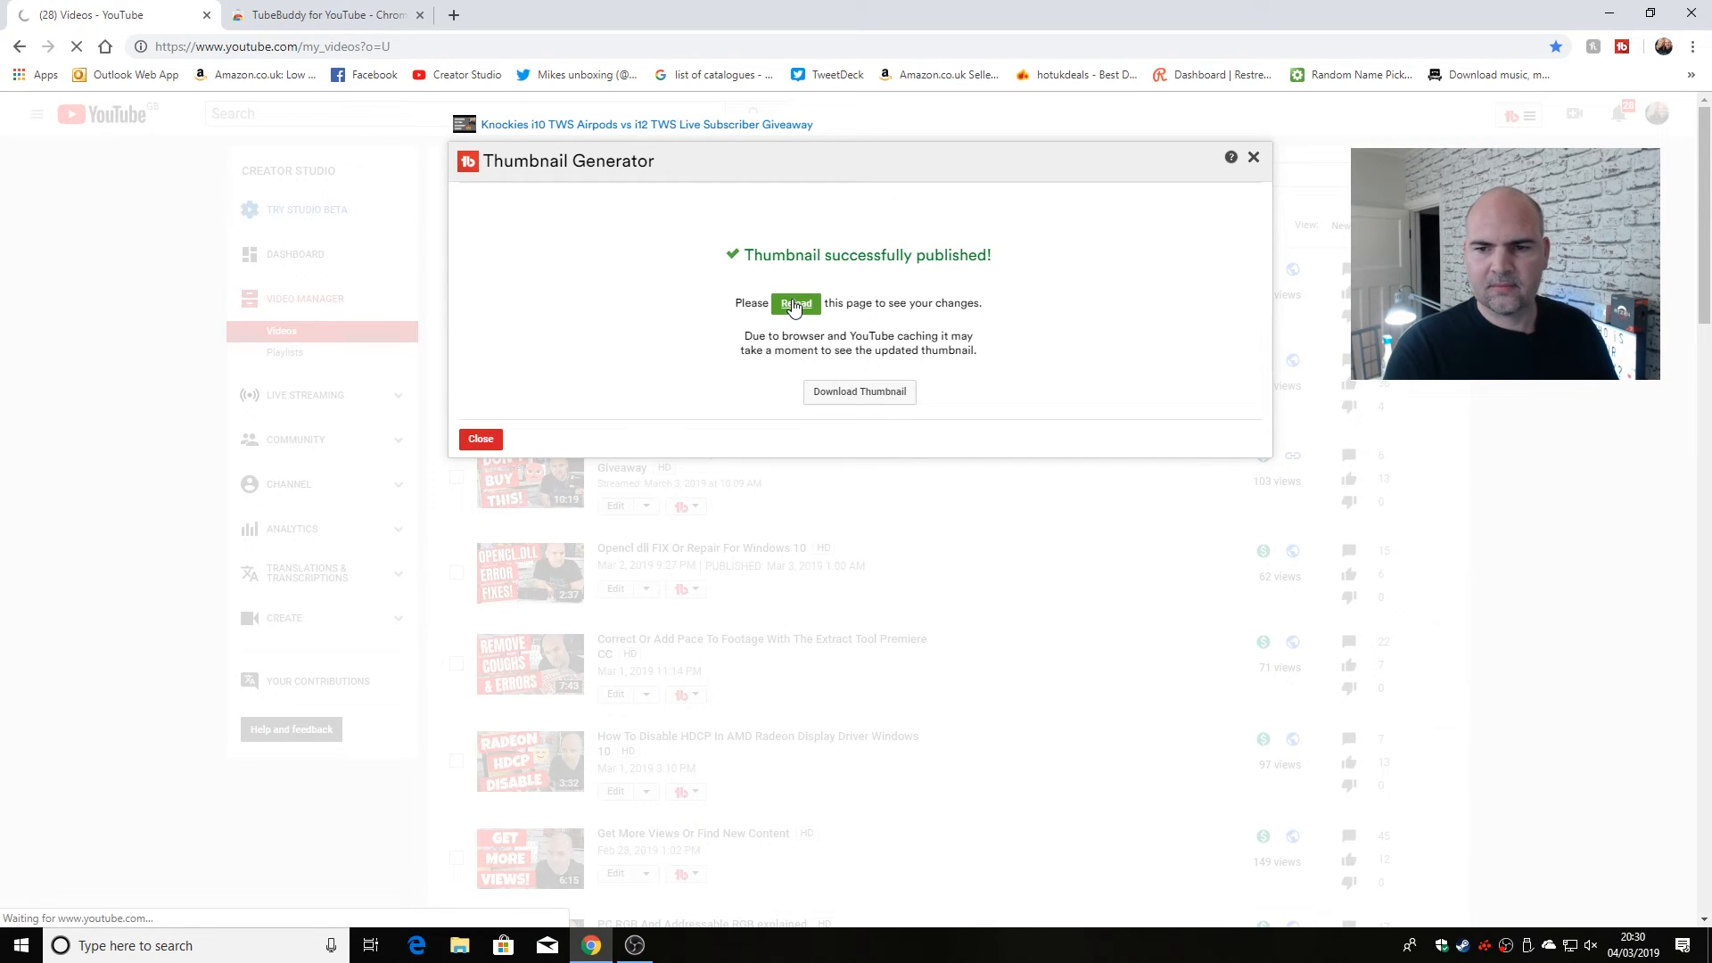